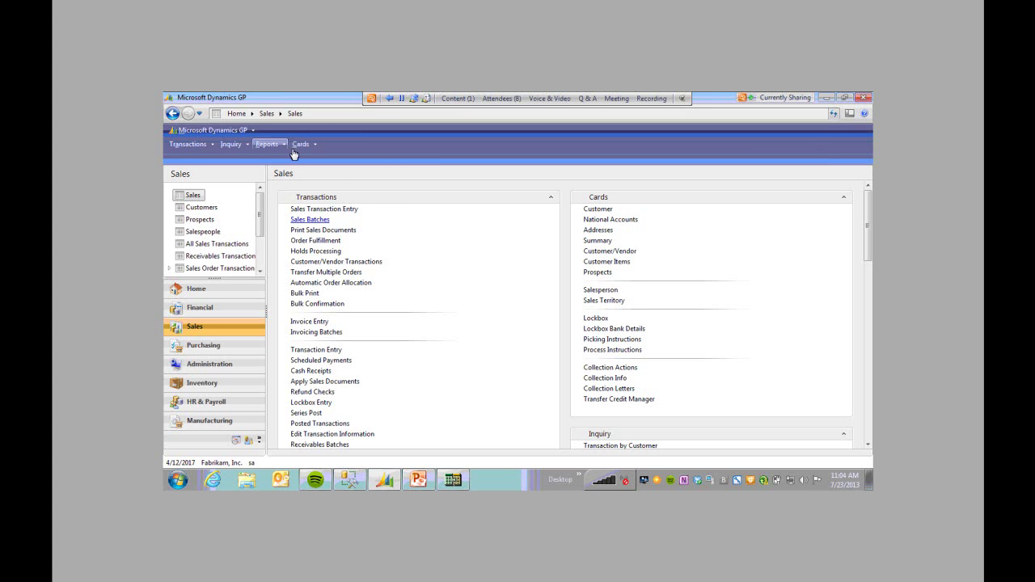
Step: Launch Integration Manager from the Microsoft Dynamics GP menu under Tools > Integrate
left_click(231, 131)
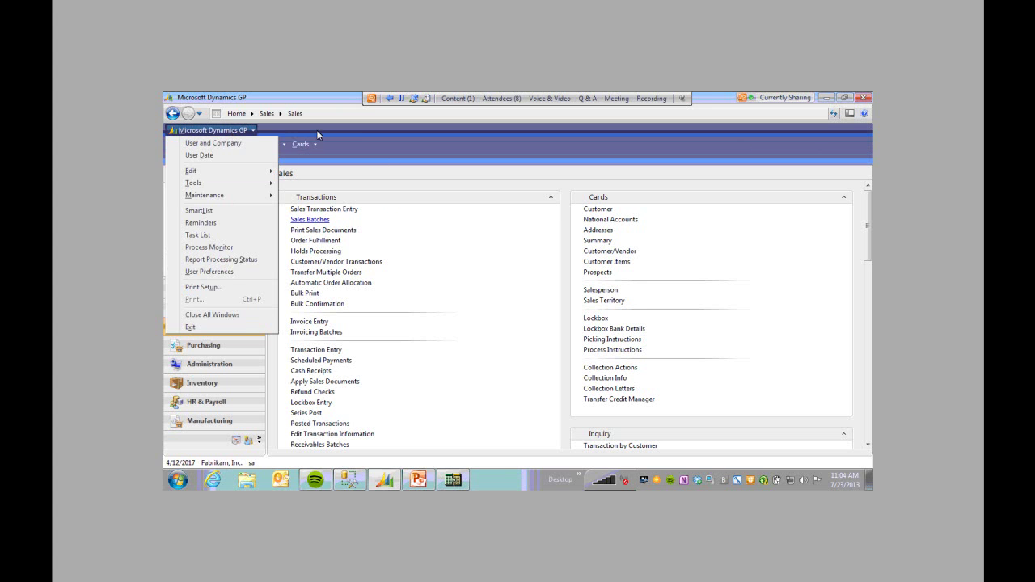
left_click(237, 129)
left_click(236, 130)
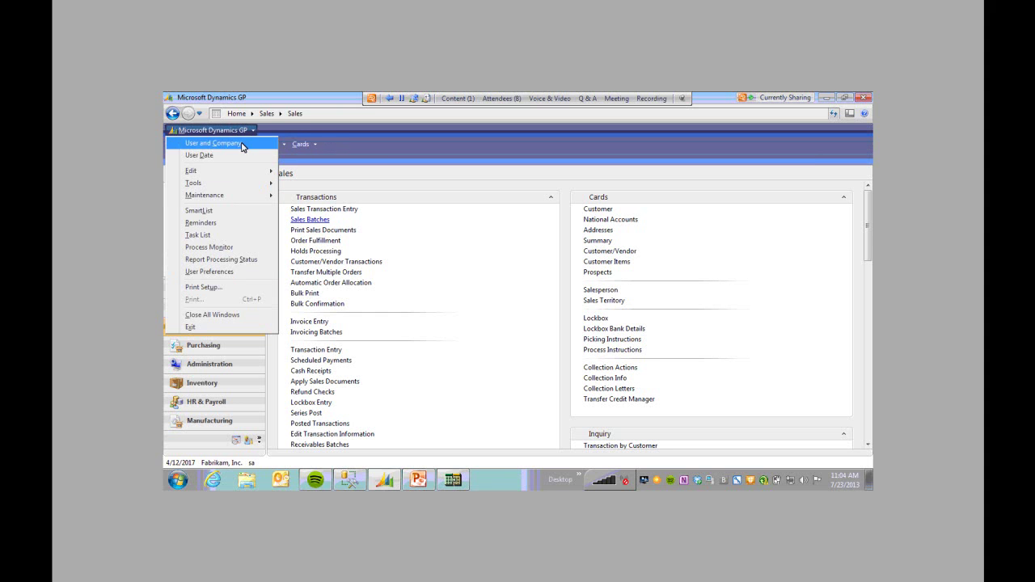
mouse_move(226, 184)
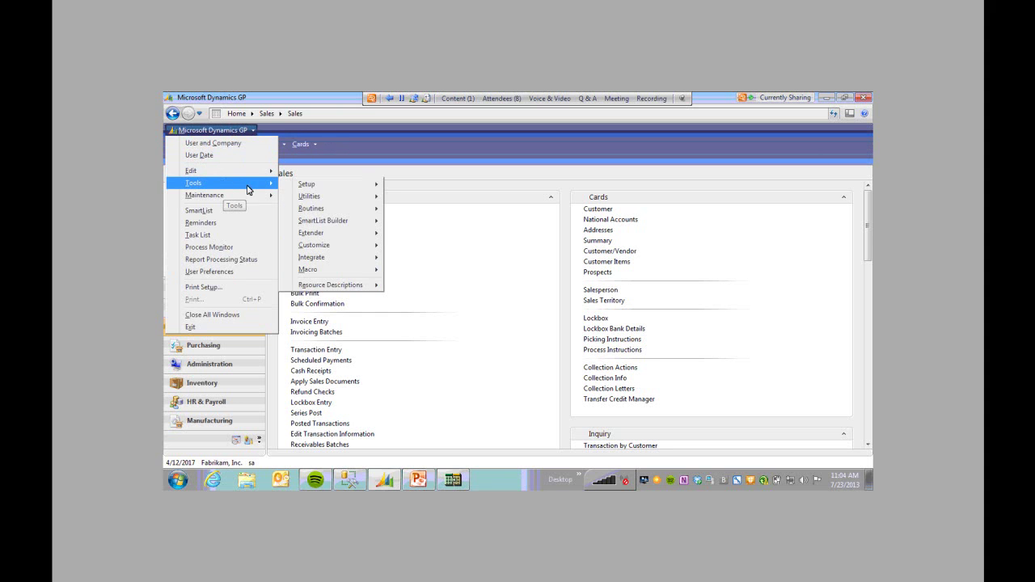
mouse_move(328, 258)
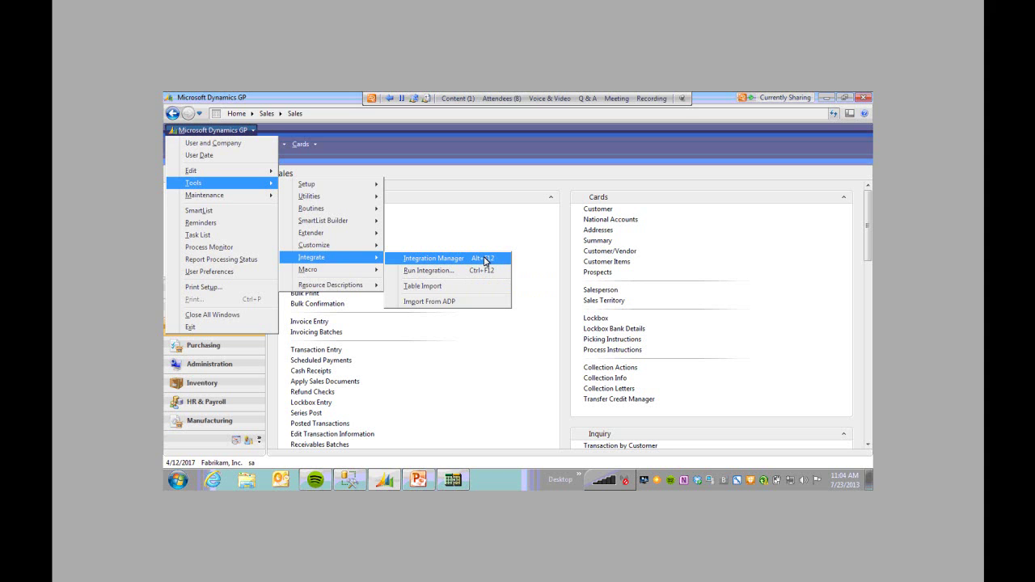
left_click(485, 260)
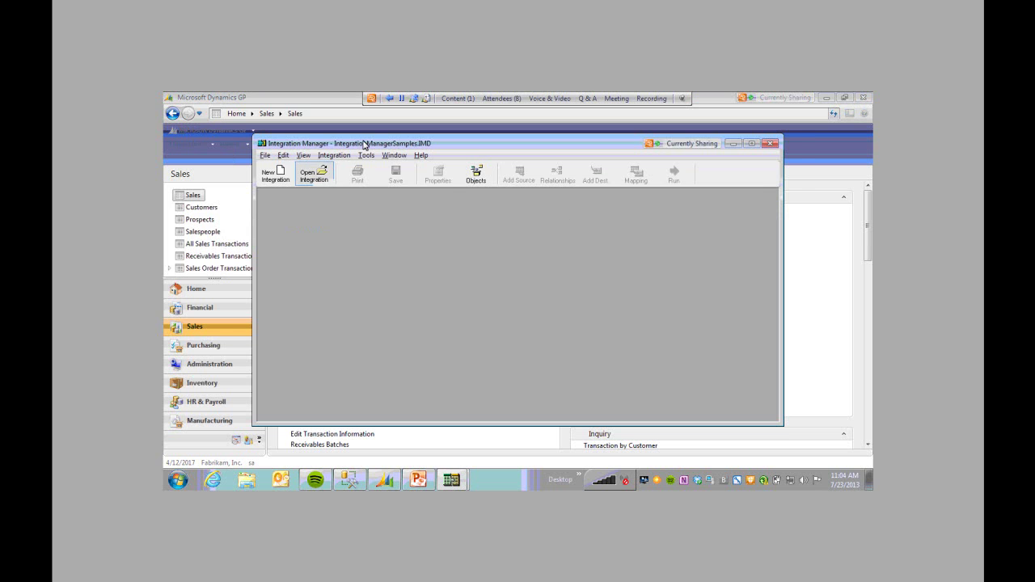
left_click_drag(364, 144, 380, 141)
Step: Create integration 'Integration Webinar' described 'Integration for Webinar', then show the desktop
left_click(290, 177)
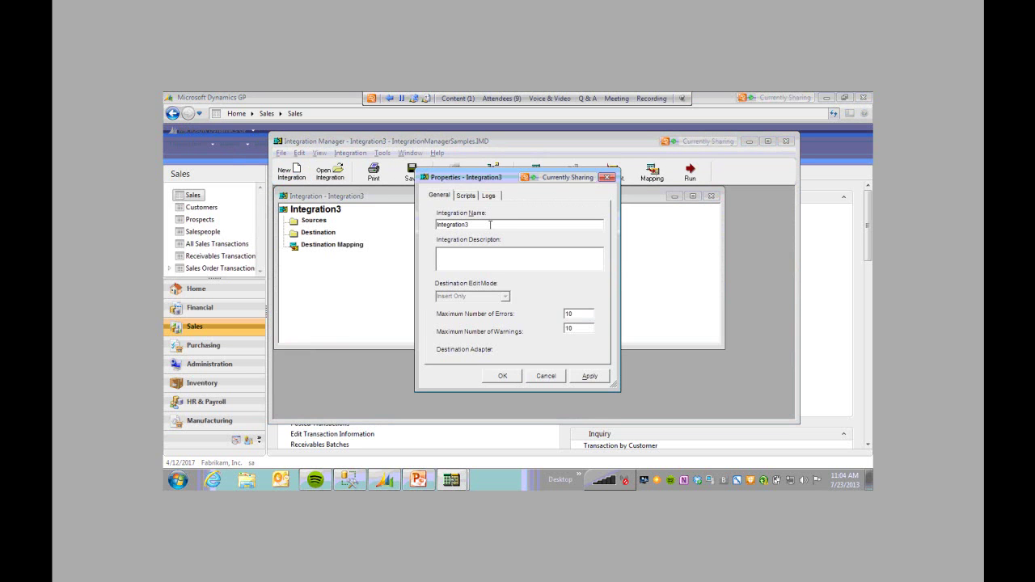
double_click(490, 225)
type("W")
type("n for Web")
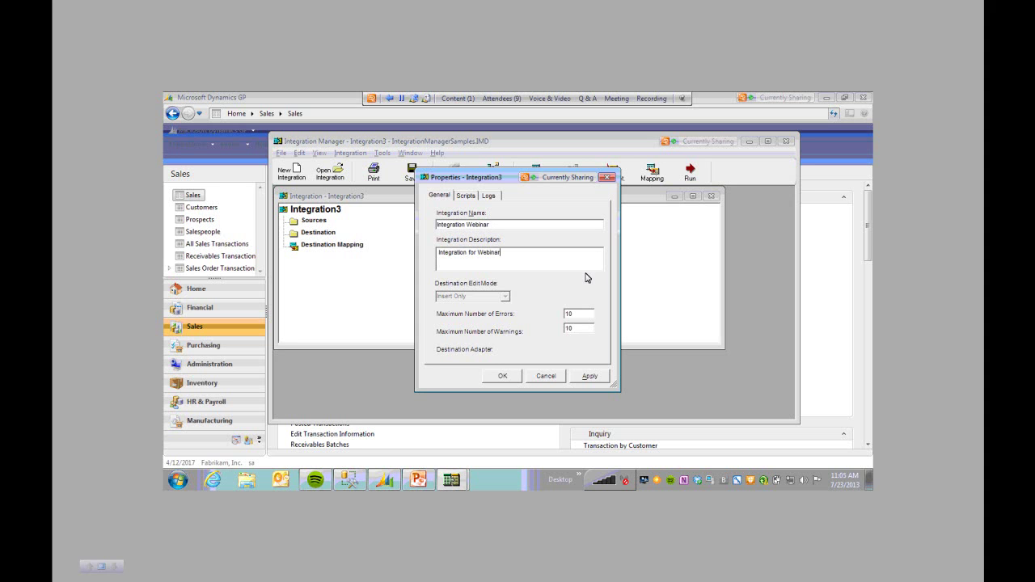
left_click(590, 376)
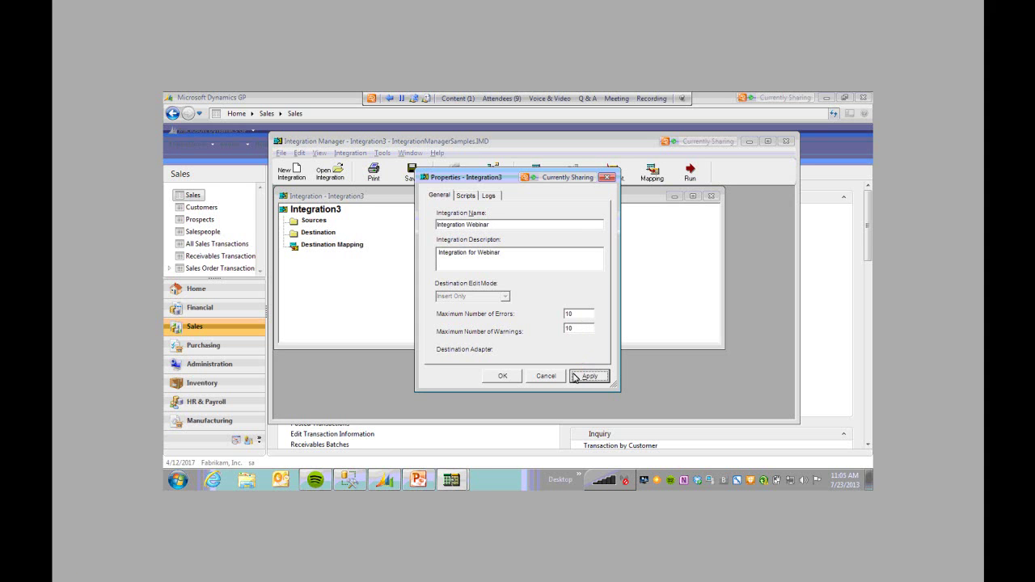
left_click(501, 378)
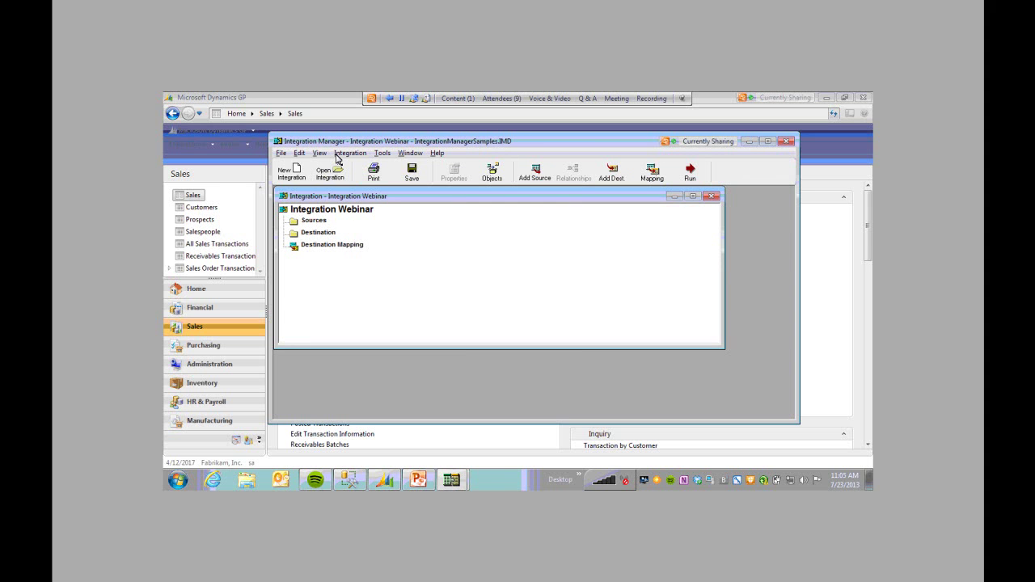
key("super+d")
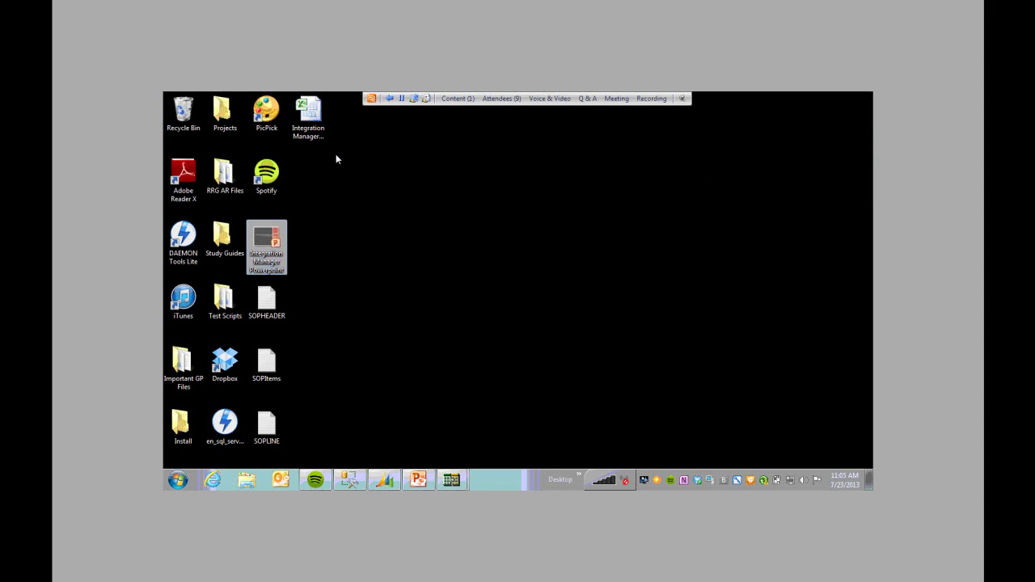
double_click(309, 139)
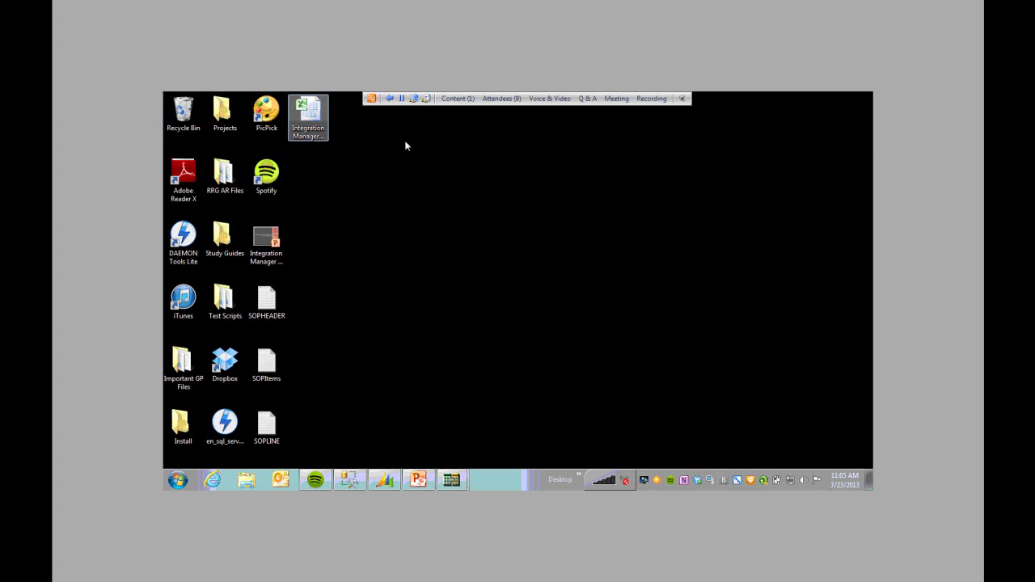
scroll(409, 273, "right", 4)
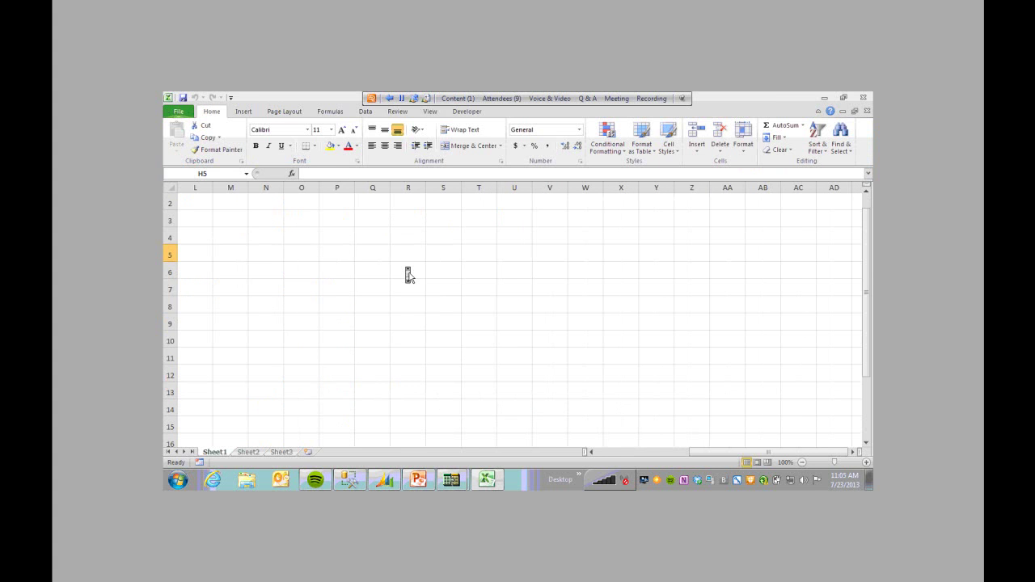
scroll(410, 273, "left", 4)
left_click(353, 226)
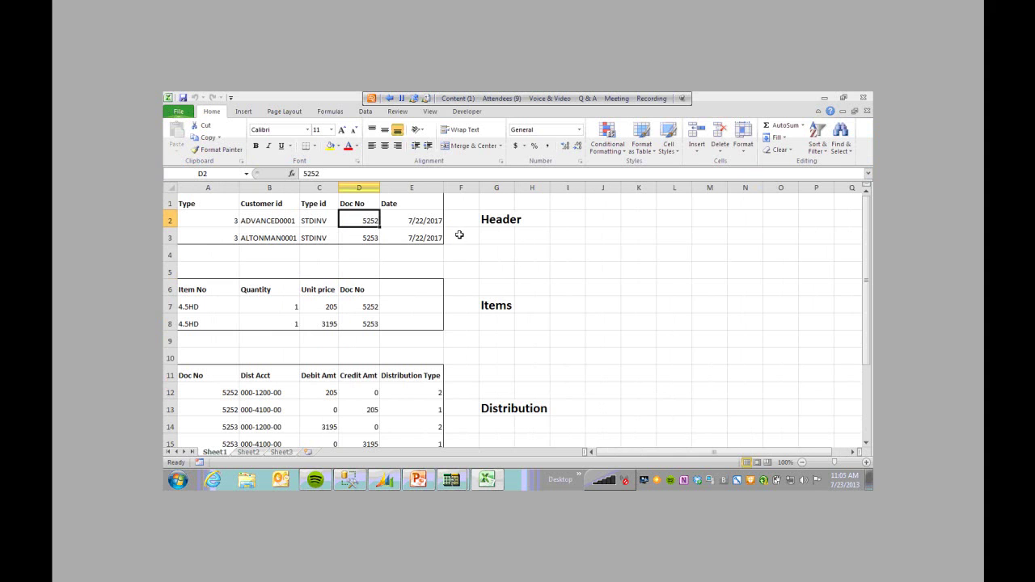
left_click(212, 223)
left_click(228, 204)
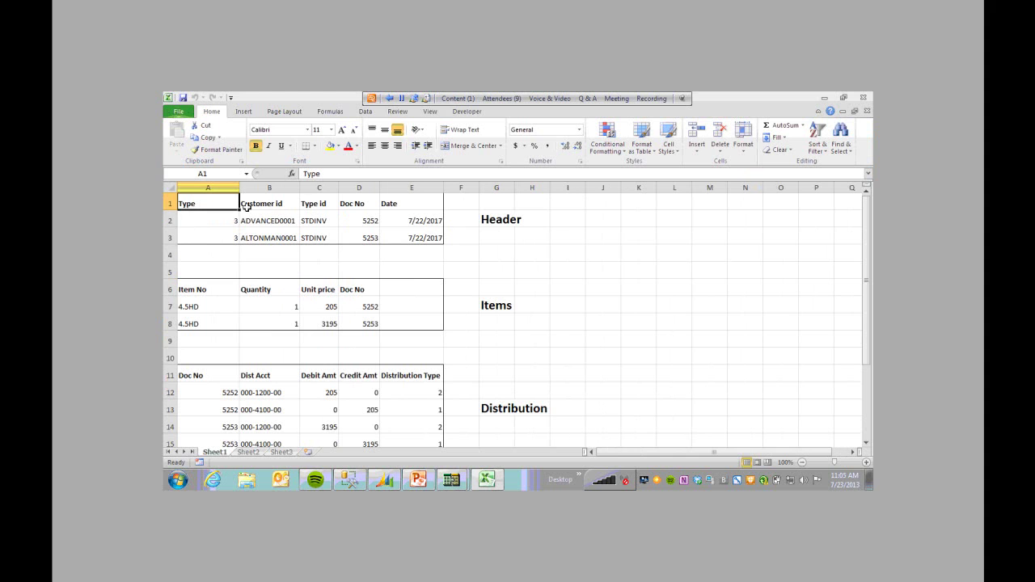
left_click(274, 221)
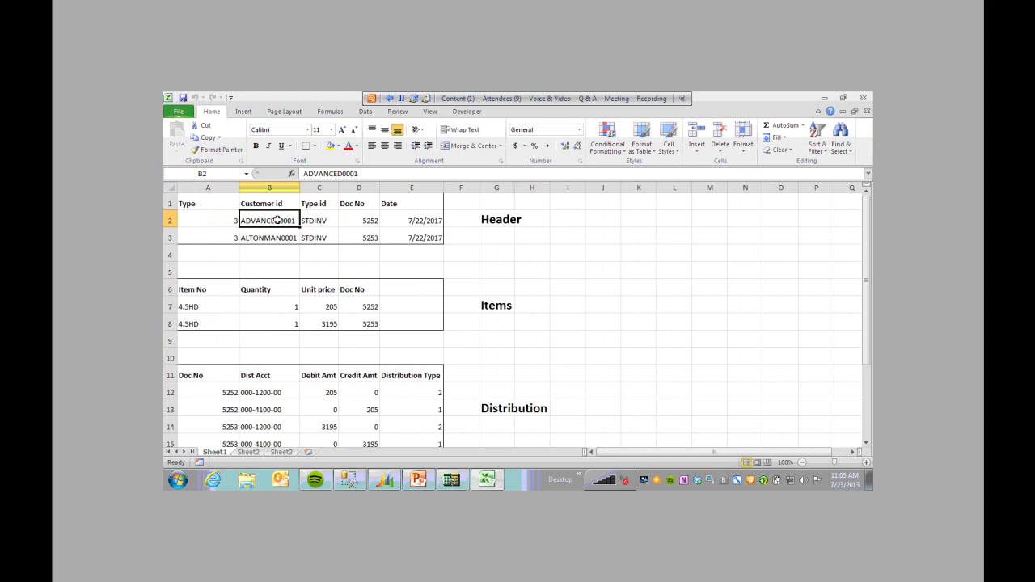
left_click(352, 207)
left_click(395, 208)
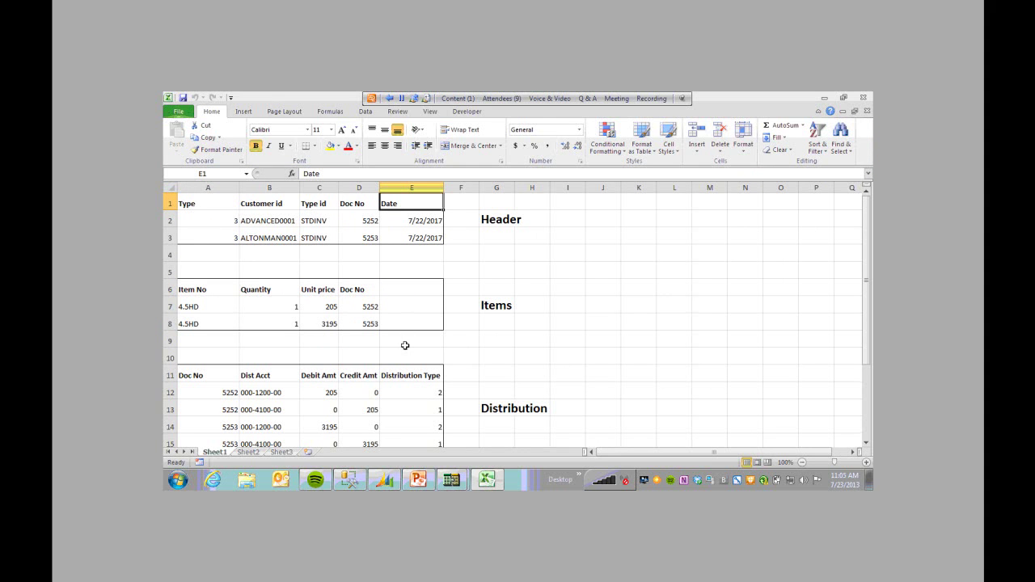
left_click(278, 226)
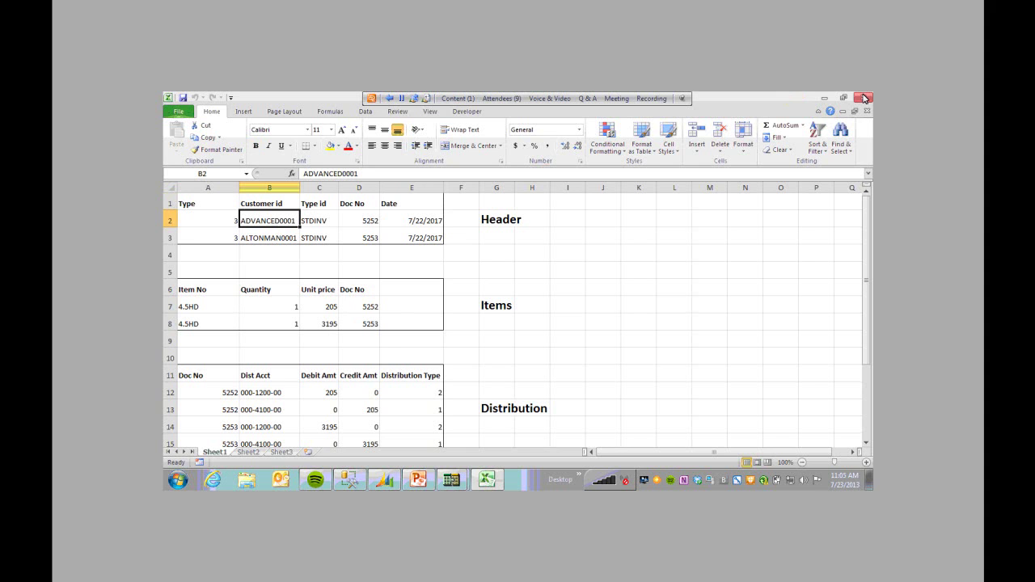
left_click(864, 97)
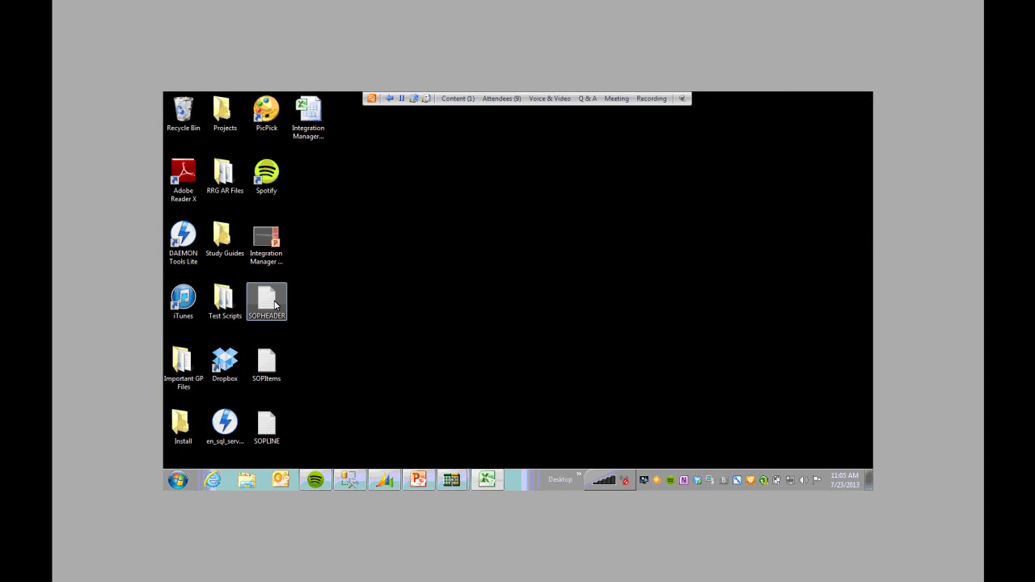
double_click(276, 304)
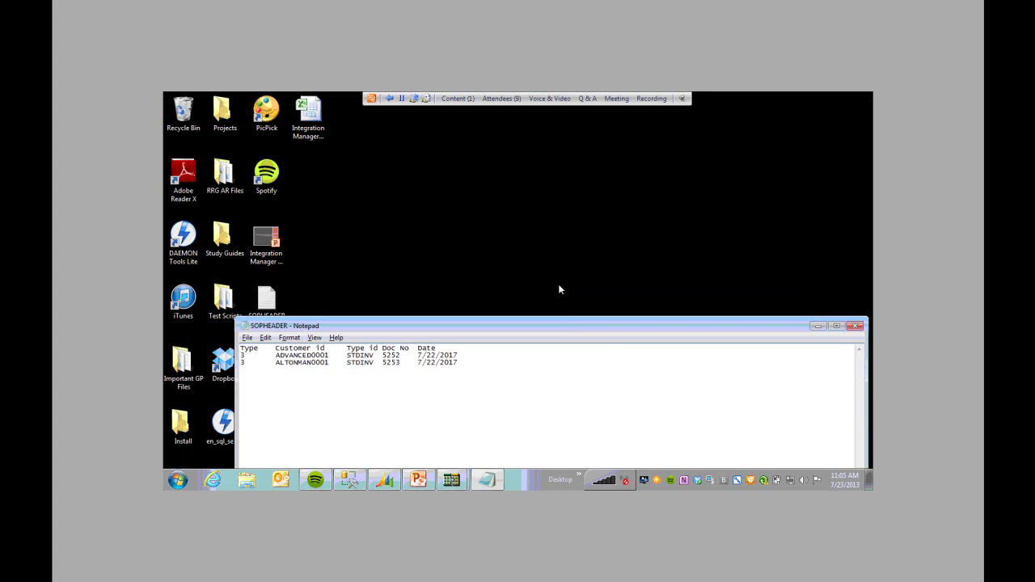
left_click(849, 247)
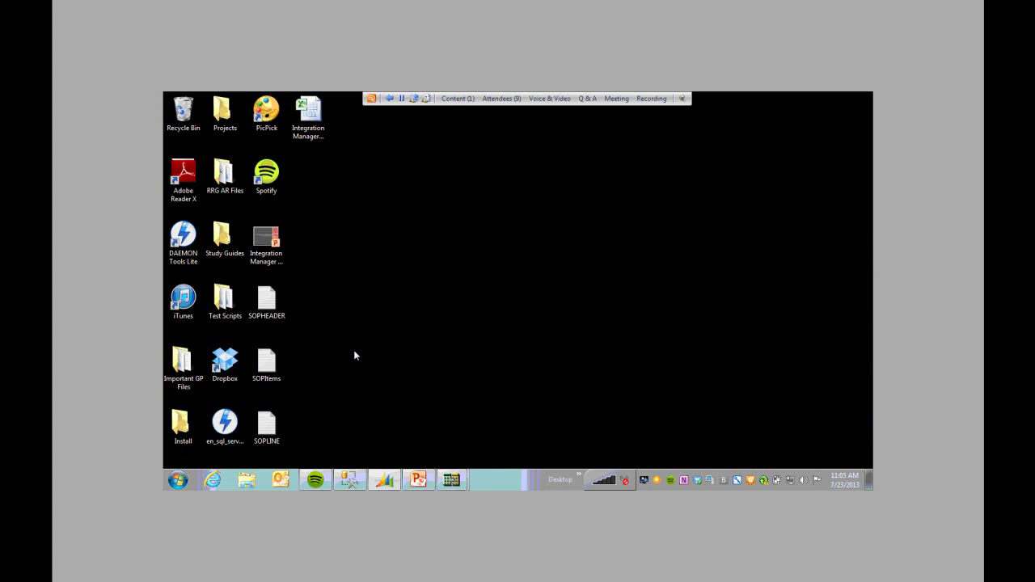
double_click(283, 359)
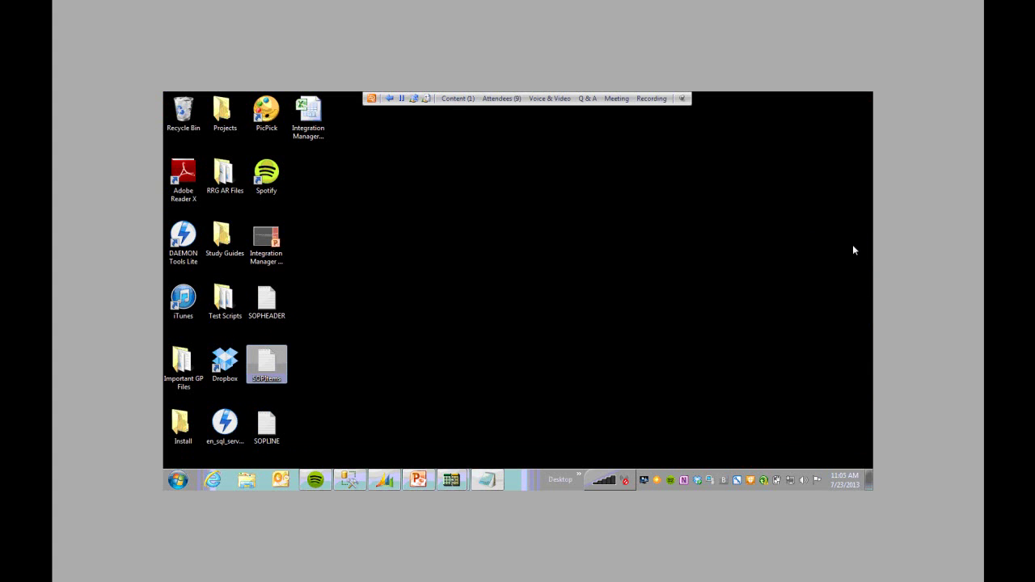
double_click(283, 426)
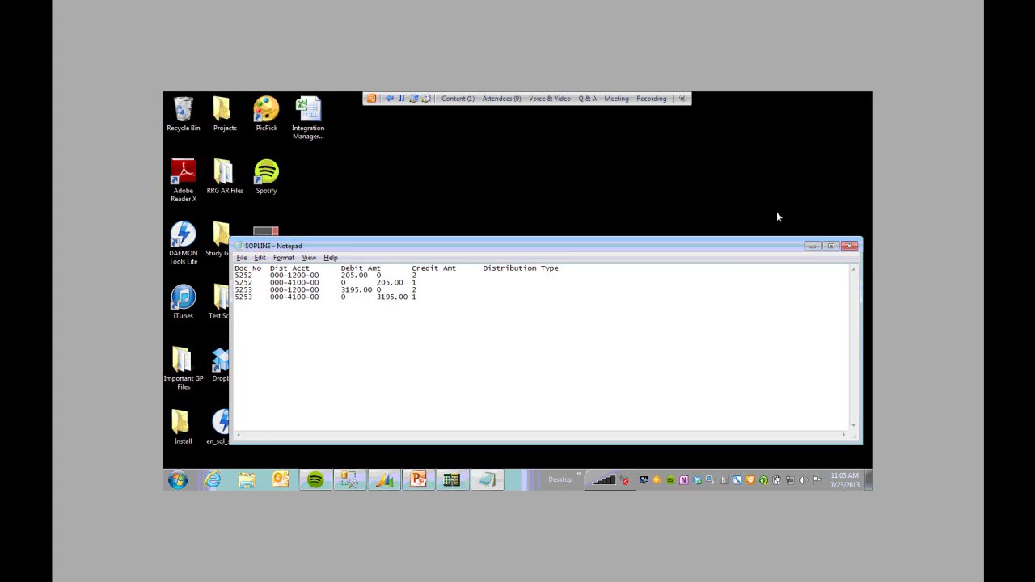
left_click(849, 245)
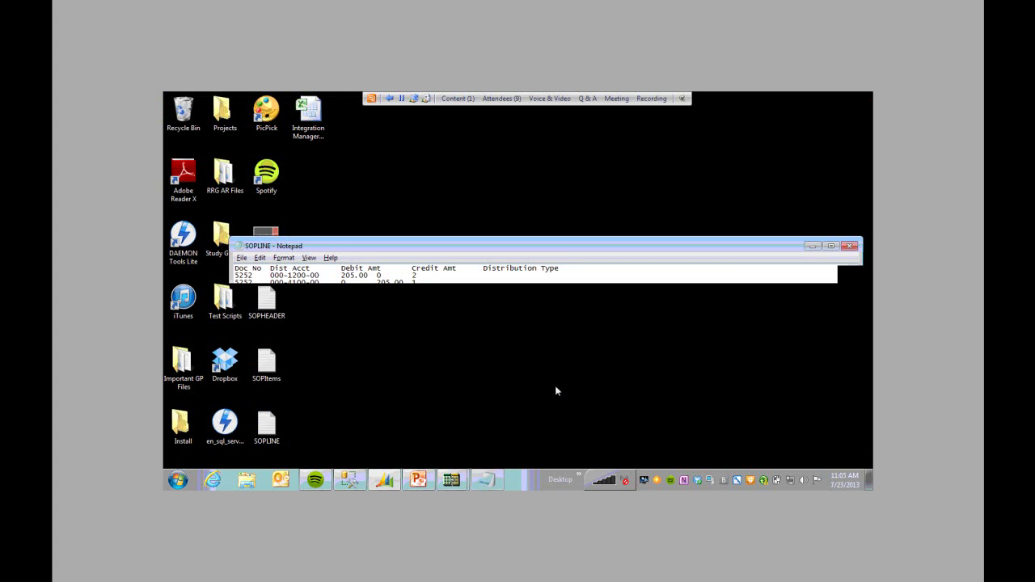
Step: Define a new text source named Header Webinar and browse to the Desktop for its file
mouse_move(458, 474)
left_click(455, 454)
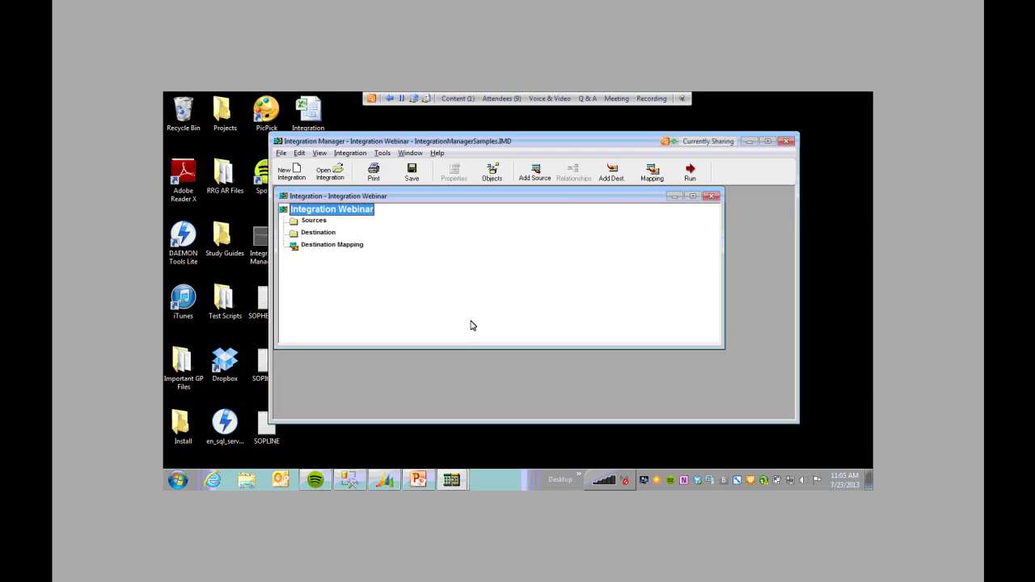
left_click(315, 221)
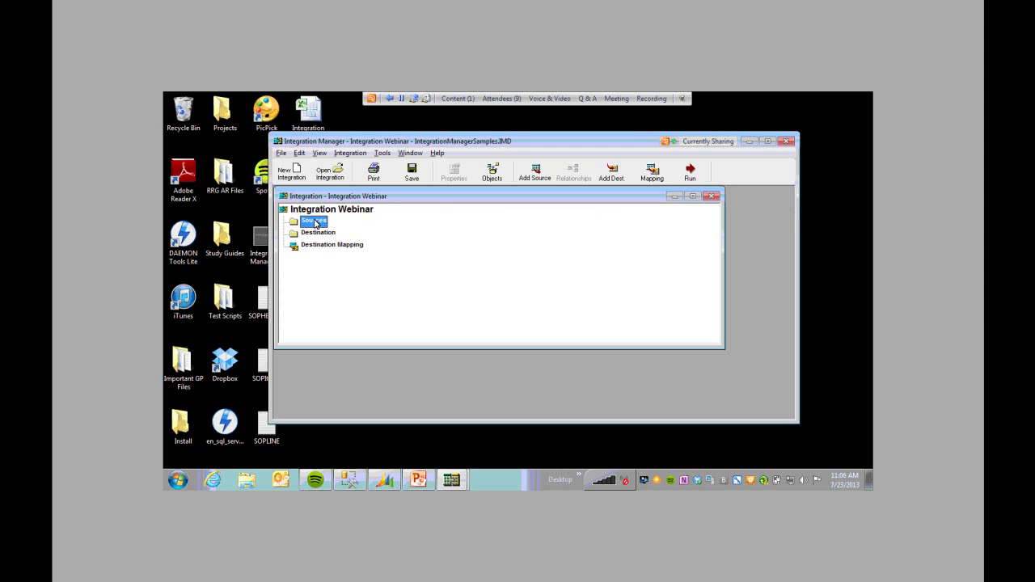
left_click(542, 177)
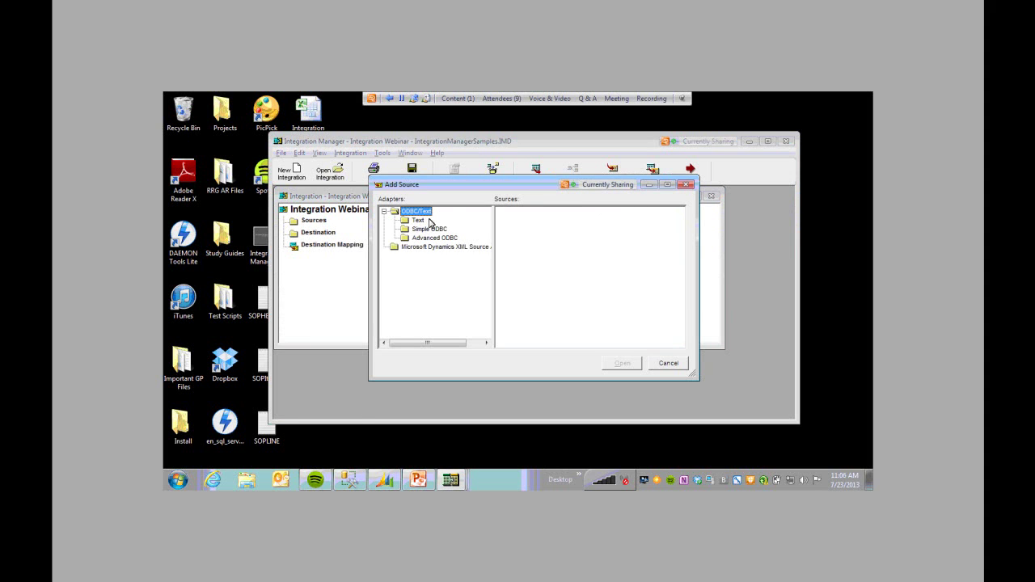
left_click(418, 221)
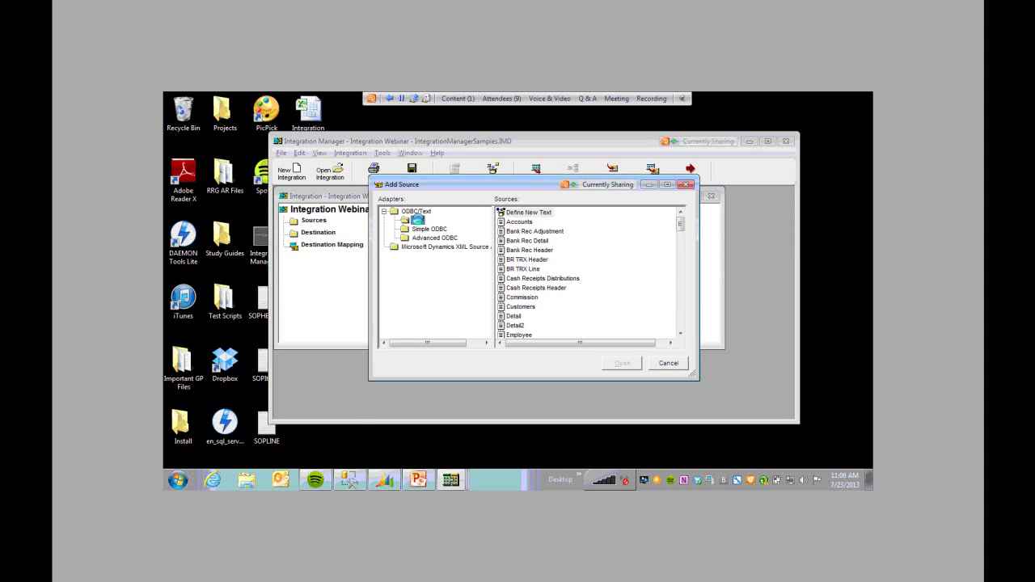
double_click(540, 215)
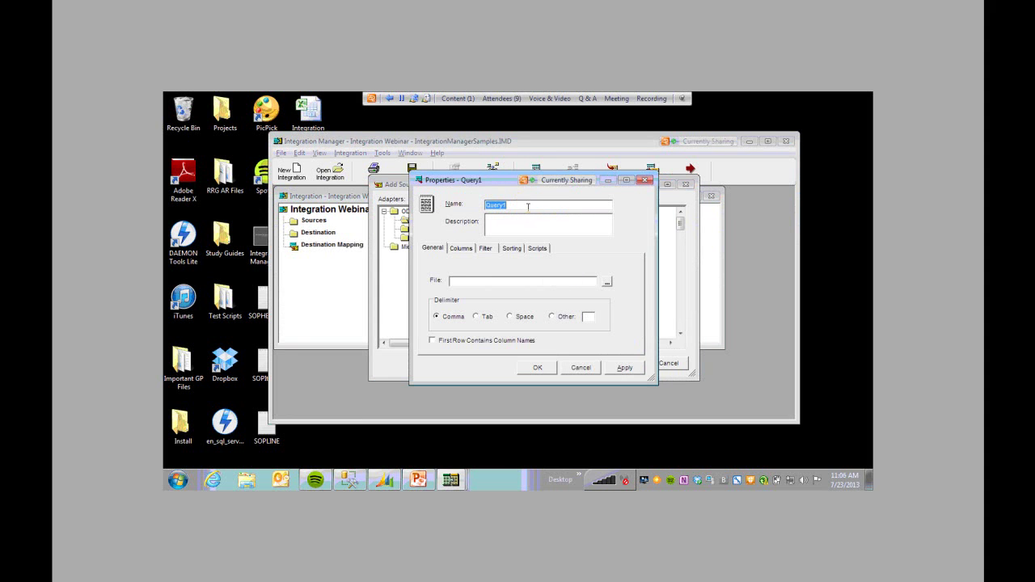
type("SO")
type("ader Webin")
type("Header Webin")
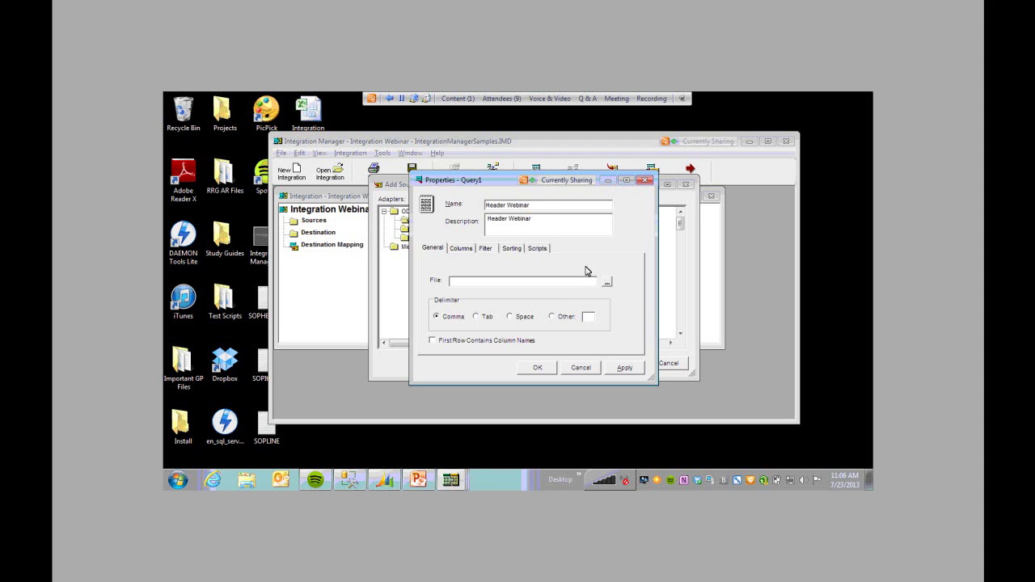
left_click(608, 283)
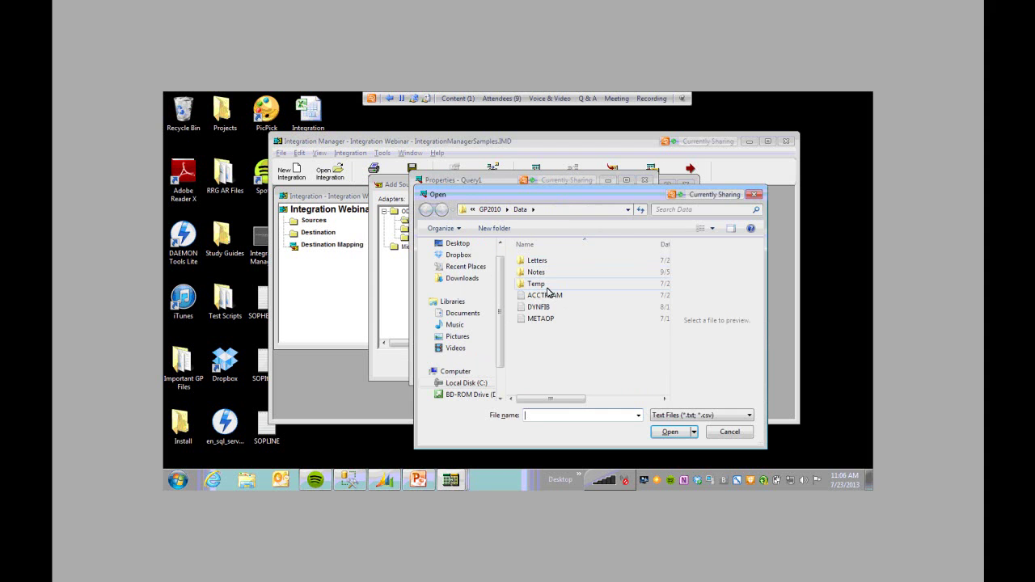
left_click(470, 245)
Step: Choose SOPHEADER.txt as a tab-delimited file whose first row holds the column names
left_click_drag(666, 276, 671, 364)
left_click(577, 328)
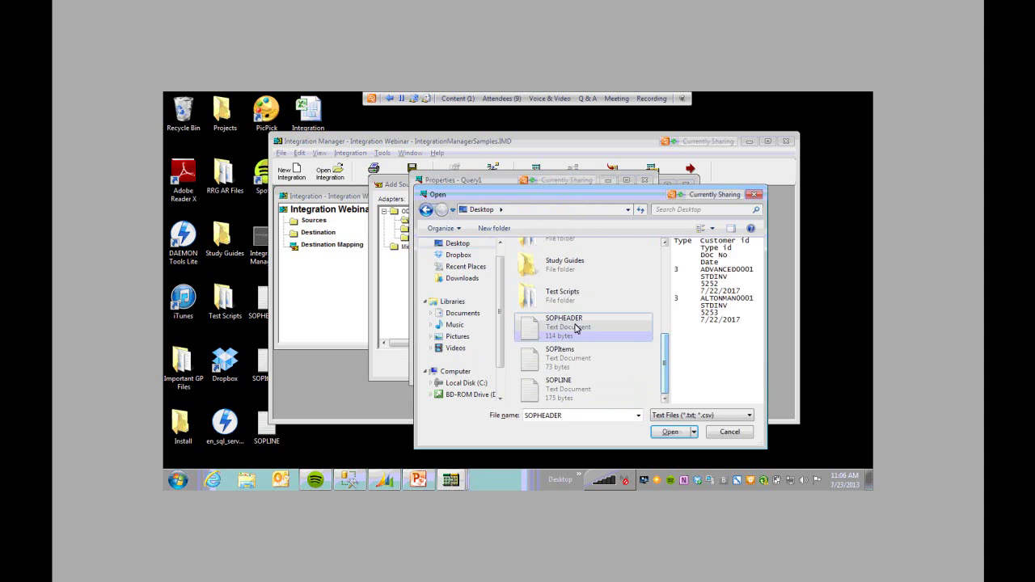
left_click(671, 432)
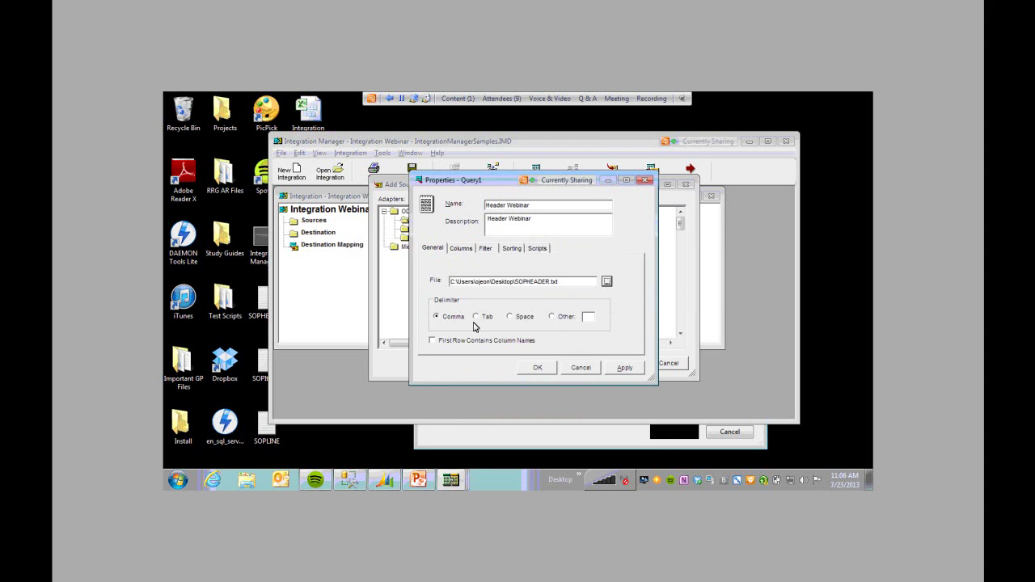
left_click(478, 317)
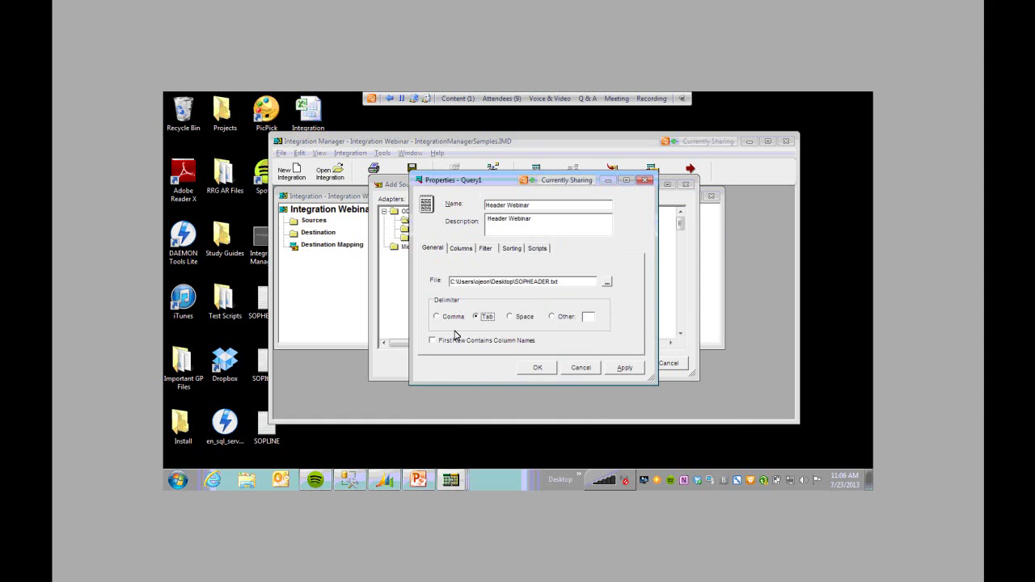
left_click(433, 343)
Step: In the Columns tab, mark Doc No as the key column and accept Header Webinar
left_click(458, 250)
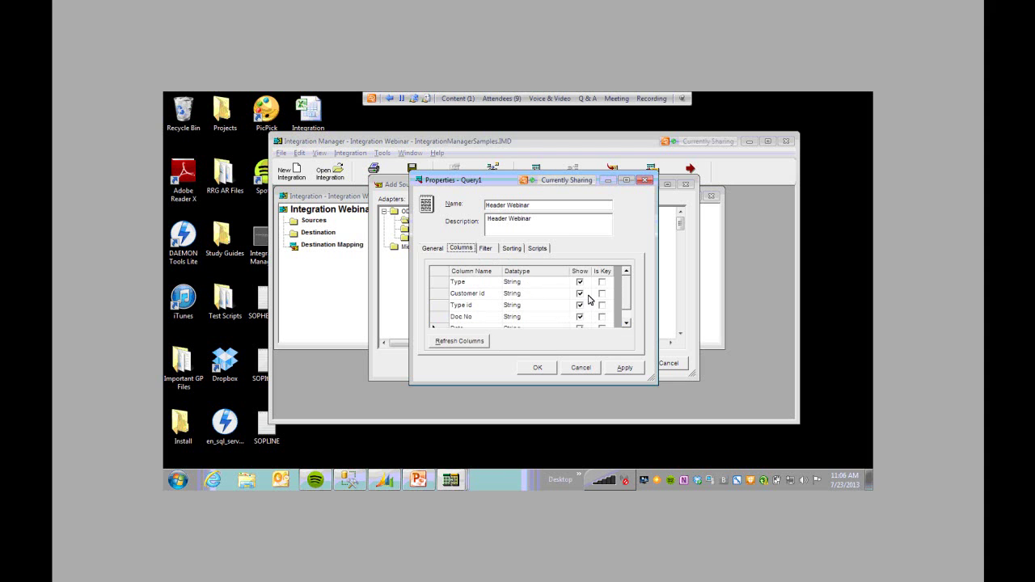
left_click(627, 322)
left_click_drag(627, 318, 627, 301)
left_click(581, 283)
left_click(630, 296)
scroll(630, 296, "up", 1)
scroll(630, 296, "down", 1)
scroll(630, 296, "up", 1)
scroll(629, 304, "down", 1)
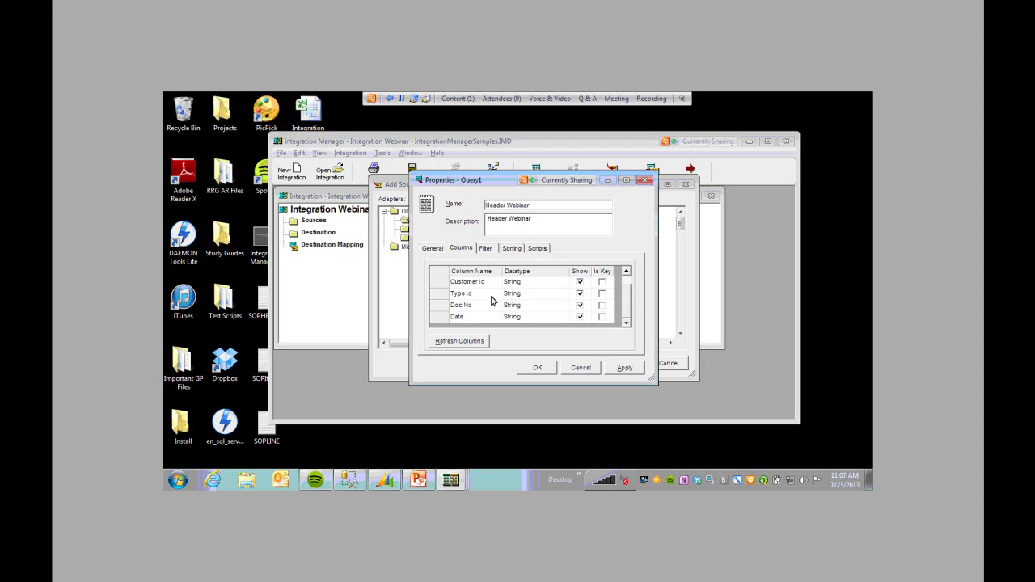
left_click(603, 306)
left_click(546, 369)
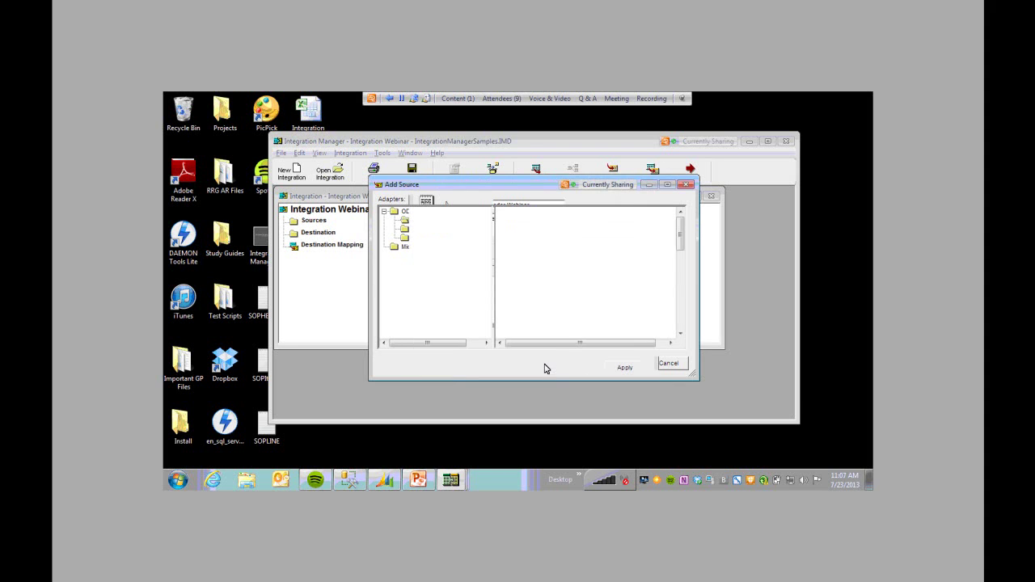
Step: Define a new text source named SOP Items and browse to the Desktop
left_click(352, 235)
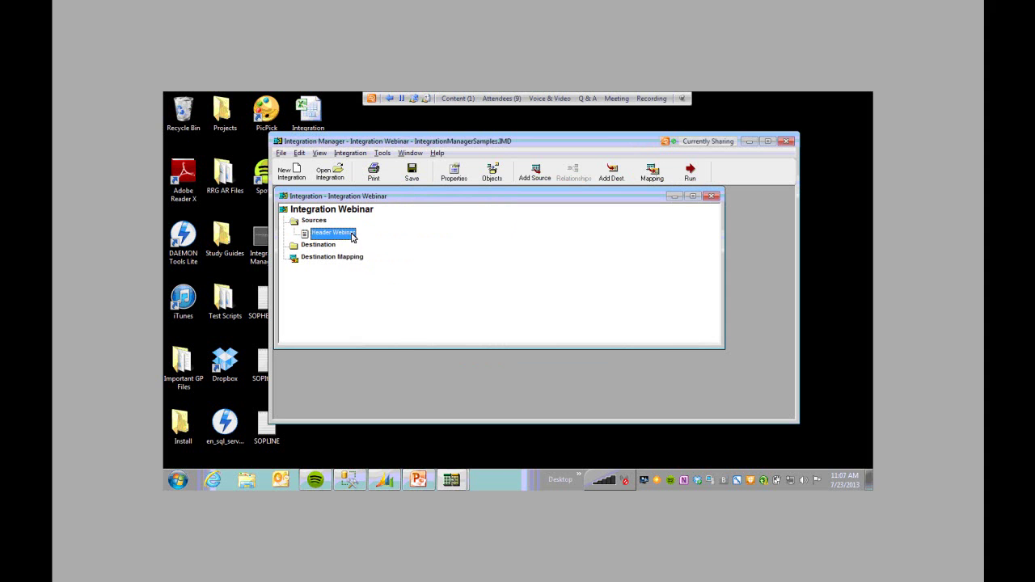
left_click(538, 173)
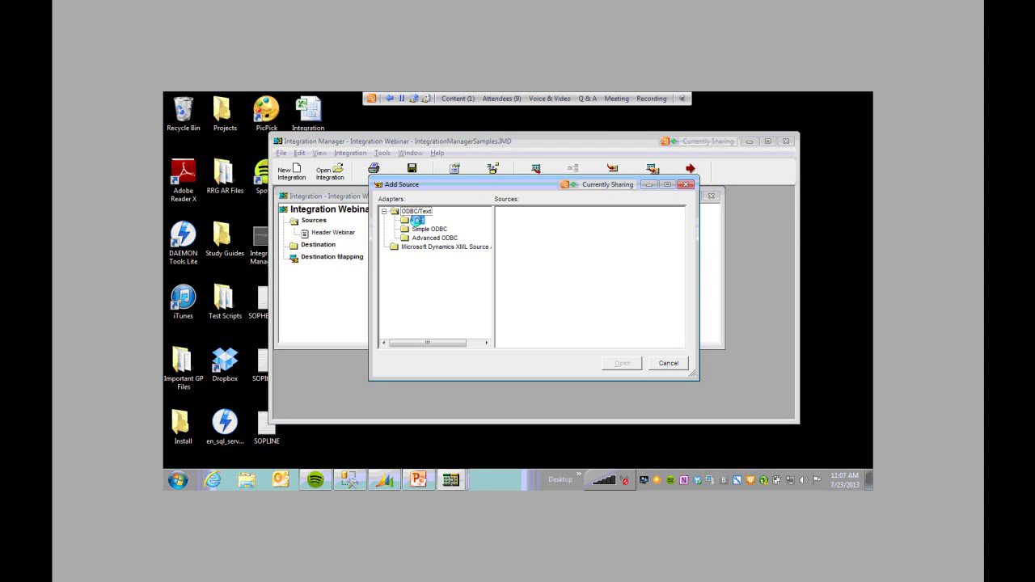
left_click(417, 221)
double_click(522, 217)
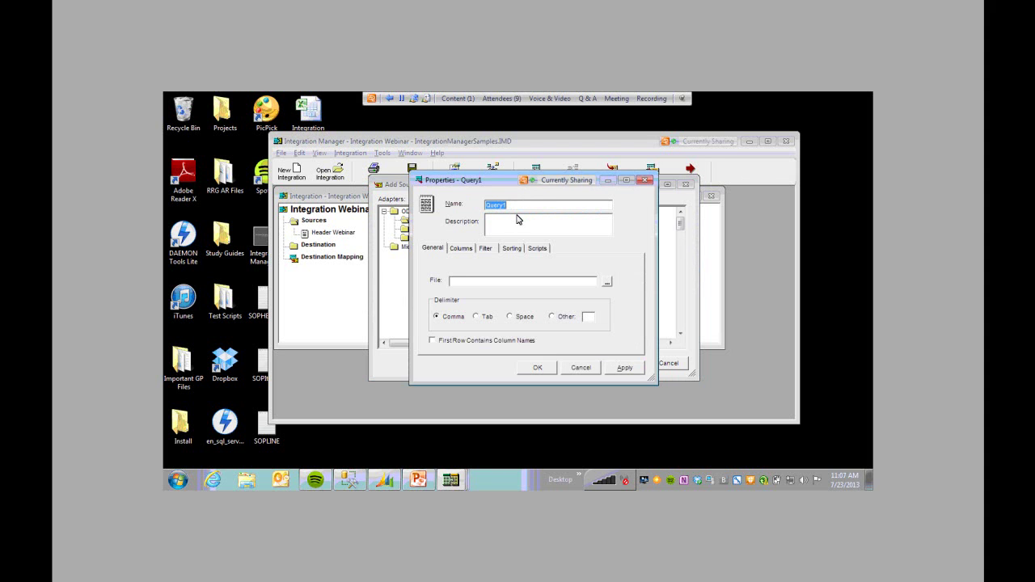
type("S")
type("inar")
left_click(609, 280)
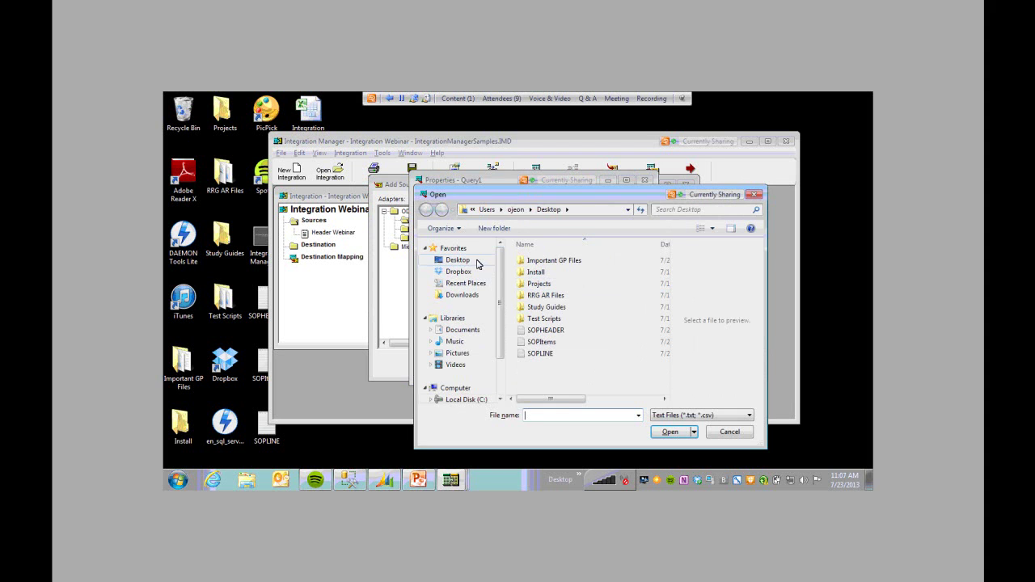
left_click(477, 261)
Step: Use SOPItems.txt, tab-delimited with first-row headers, key on Doc No, and dismiss the warning
left_click_drag(669, 294, 670, 374)
left_click(574, 360)
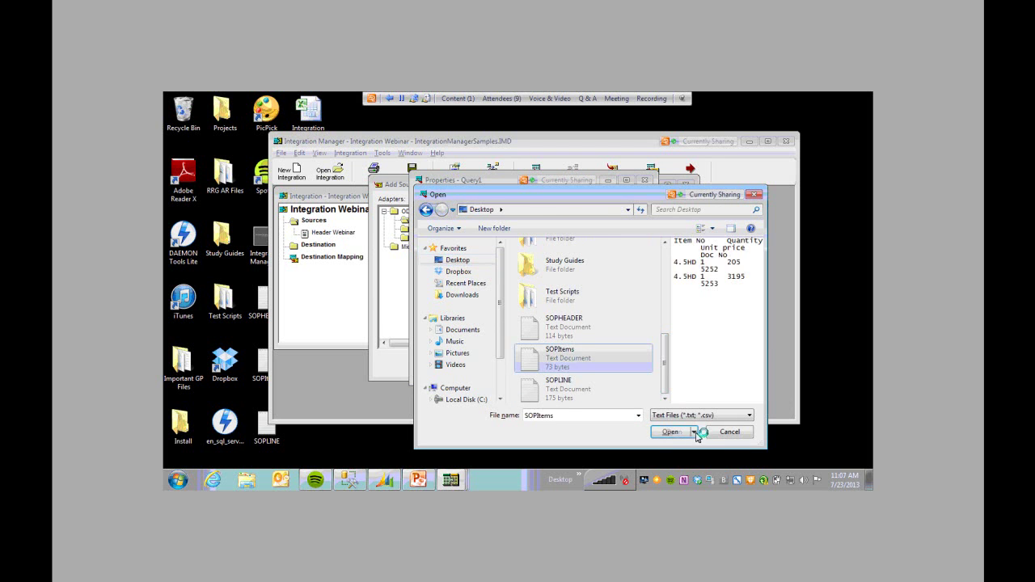
left_click(694, 434)
left_click(478, 319)
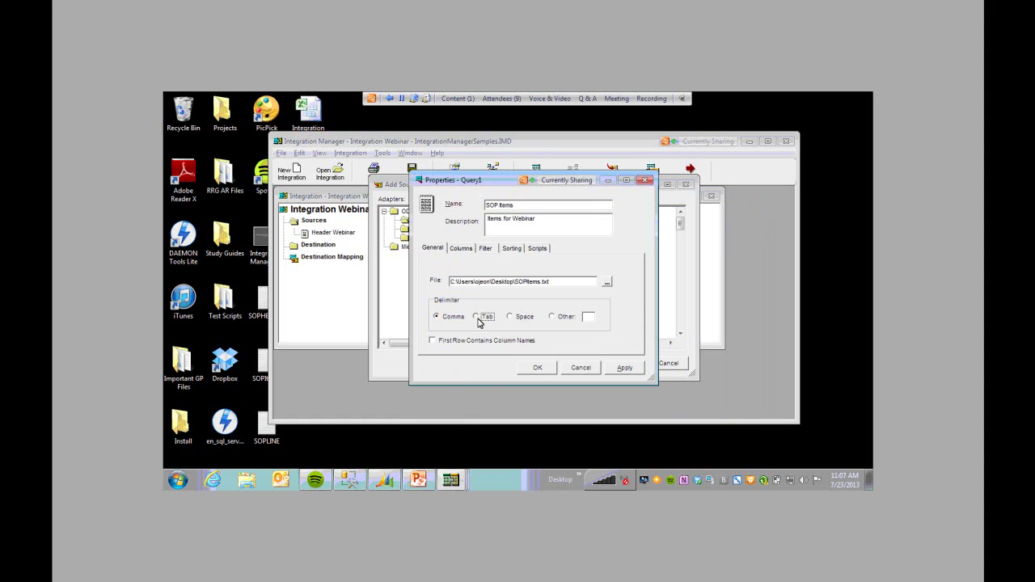
left_click(433, 342)
left_click(461, 248)
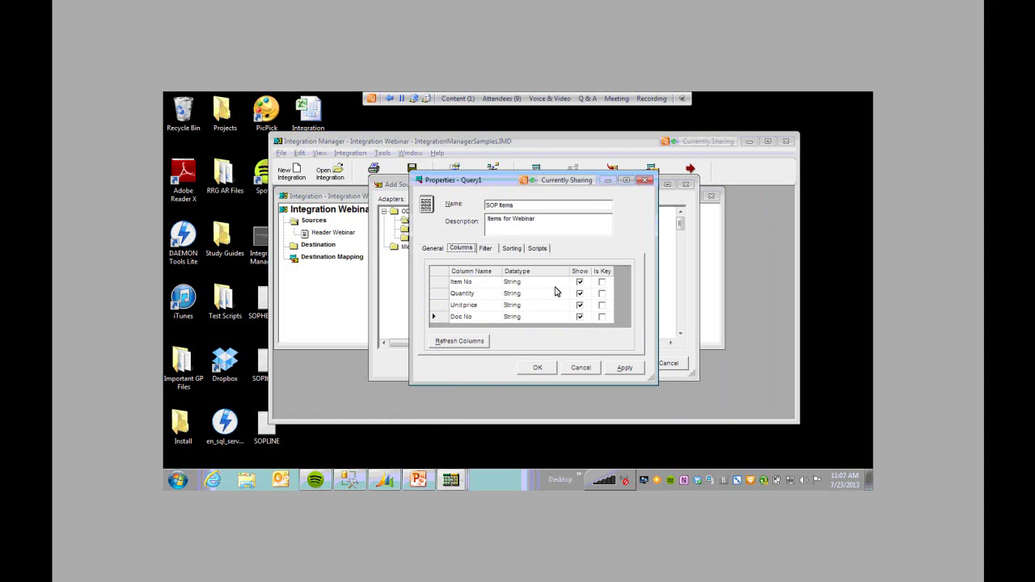
left_click(603, 319)
left_click(550, 371)
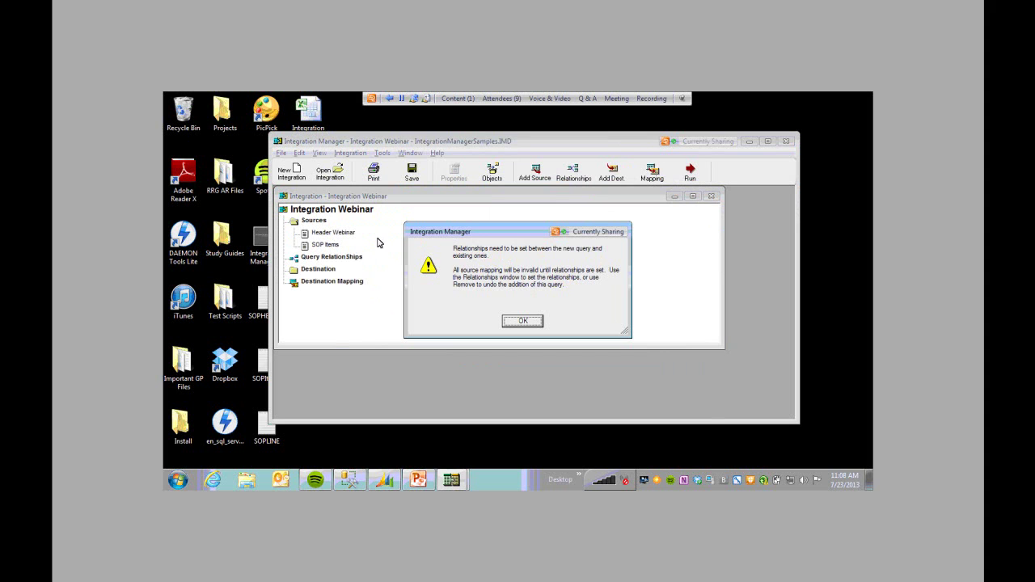
left_click(523, 321)
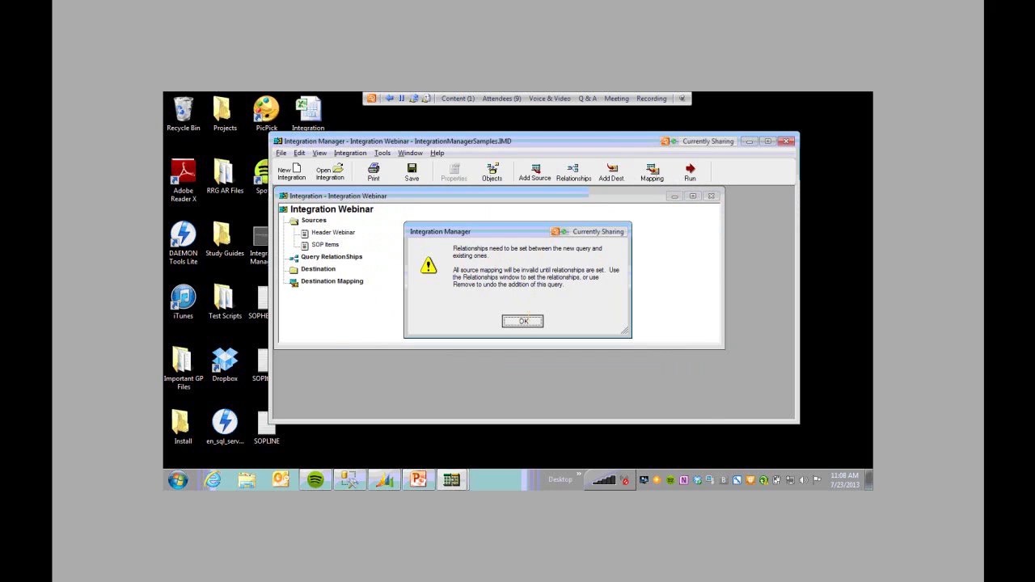
Step: Start defining a third new text source
left_click(535, 172)
left_click(415, 221)
double_click(538, 214)
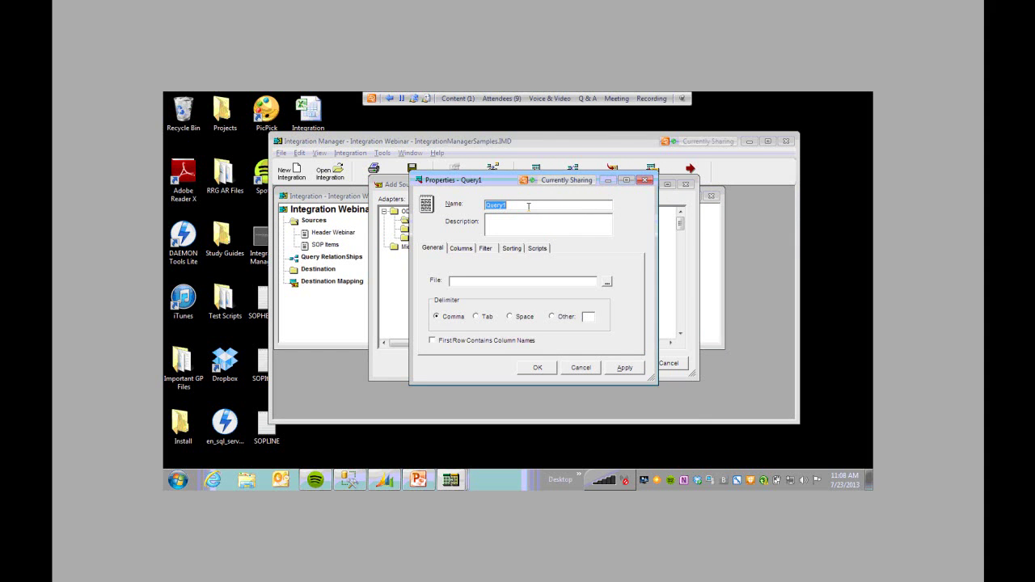
Step: Name the query SOP Distribution Webinar using SOPLINE.txt, tab-delimited with first-row headers
type("Distribution for Webinar")
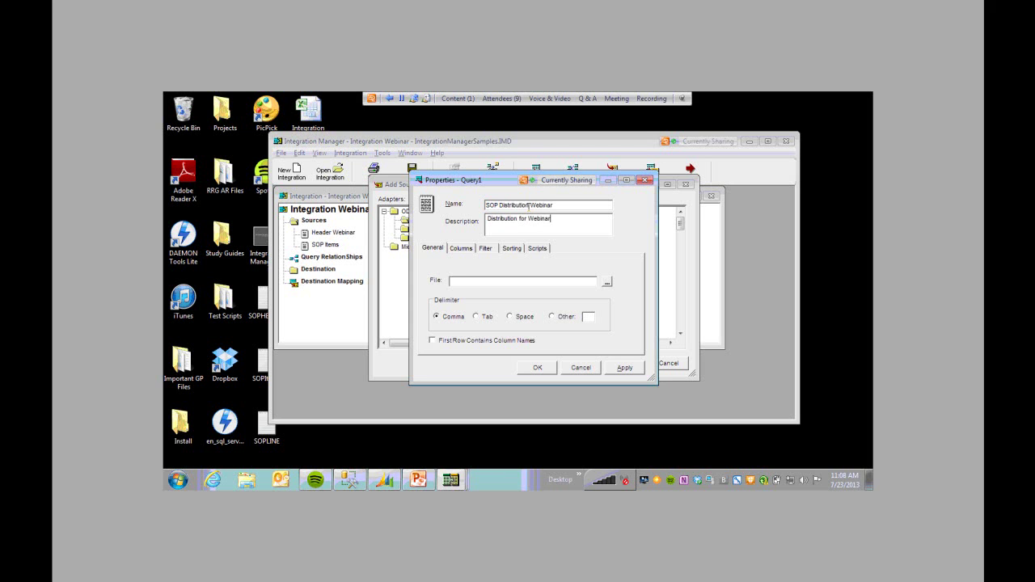
left_click(608, 282)
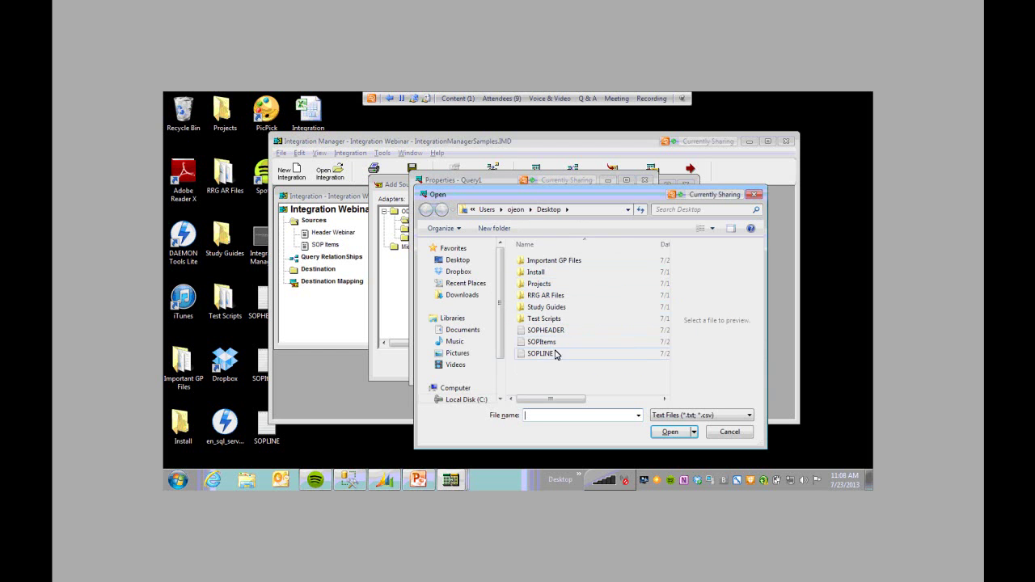
left_click(554, 355)
left_click(668, 431)
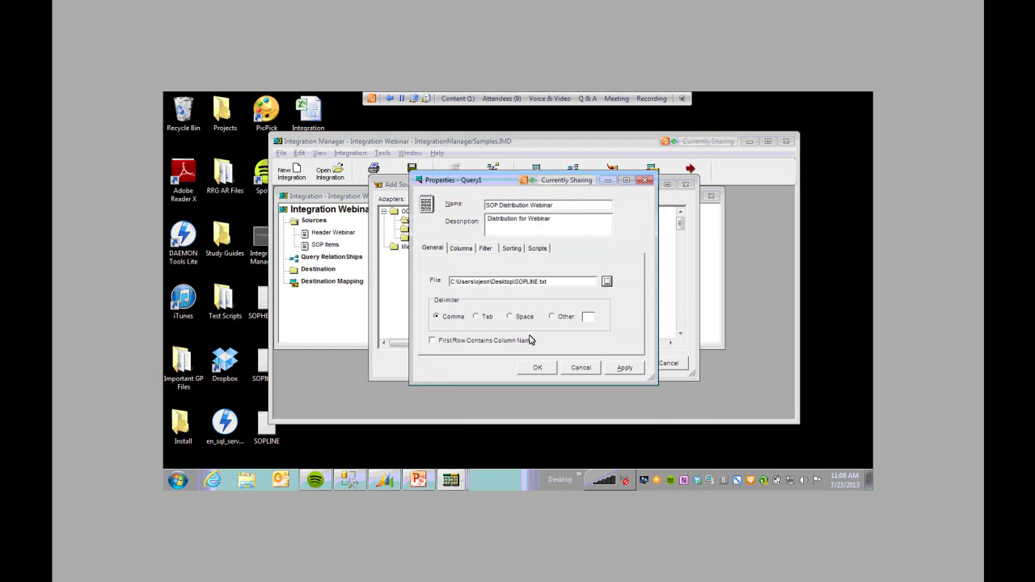
left_click(486, 318)
left_click(434, 341)
Step: Mark Doc No as the key column and confirm the source settings
left_click(461, 249)
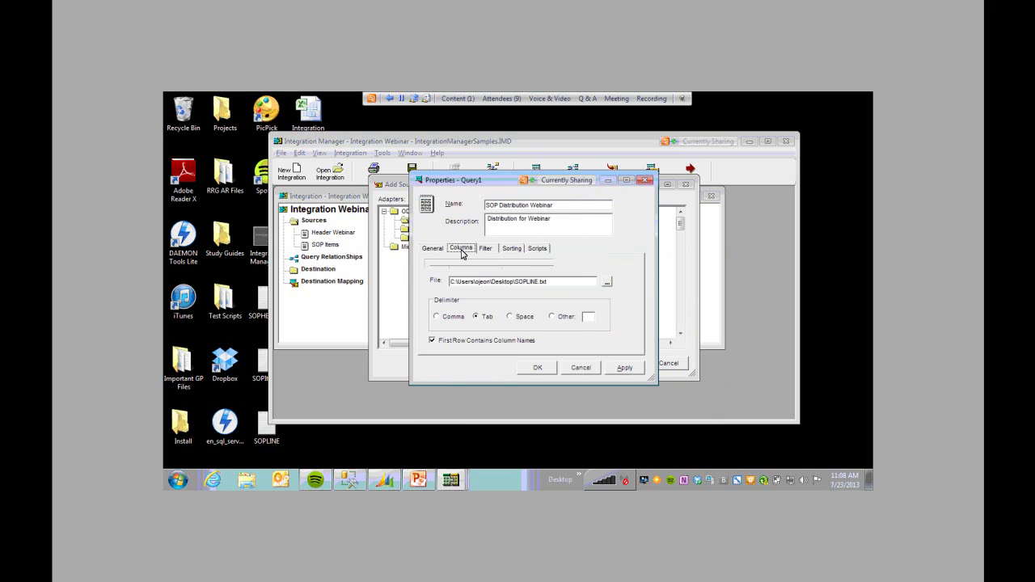
left_click(630, 296)
mouse_move(629, 296)
left_mouse_down()
mouse_move(625, 303)
mouse_move(629, 288)
left_mouse_up()
left_click(603, 283)
left_click(602, 283)
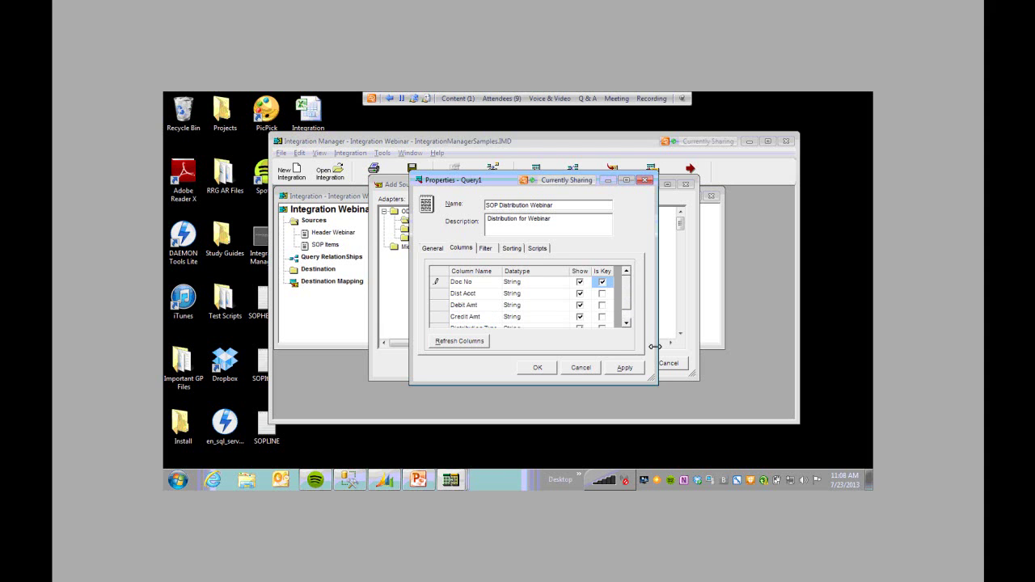
left_click(550, 371)
left_click(547, 369)
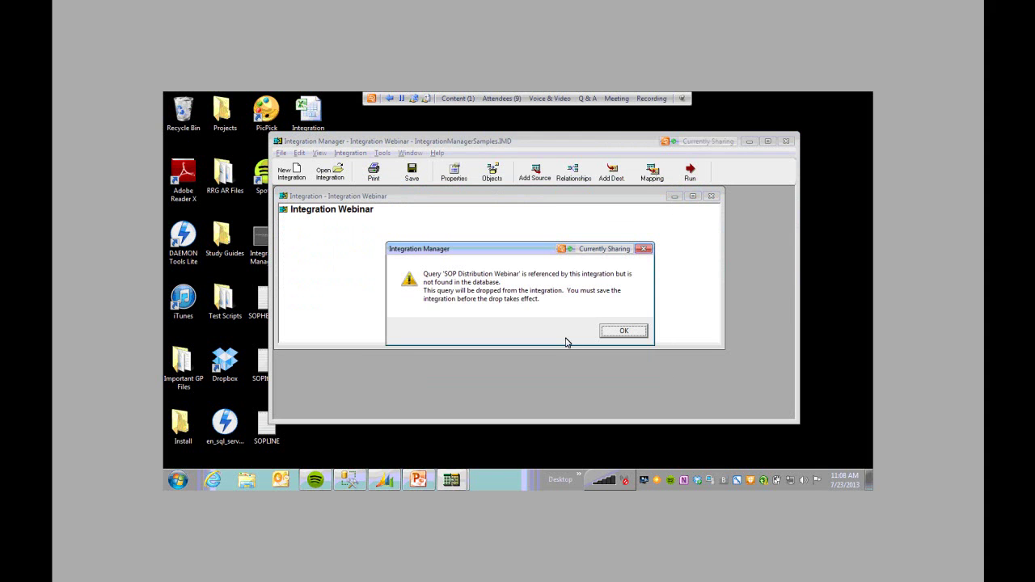
Step: Dismiss the dropped-query warning and define a new text source named Distribution
left_click(623, 331)
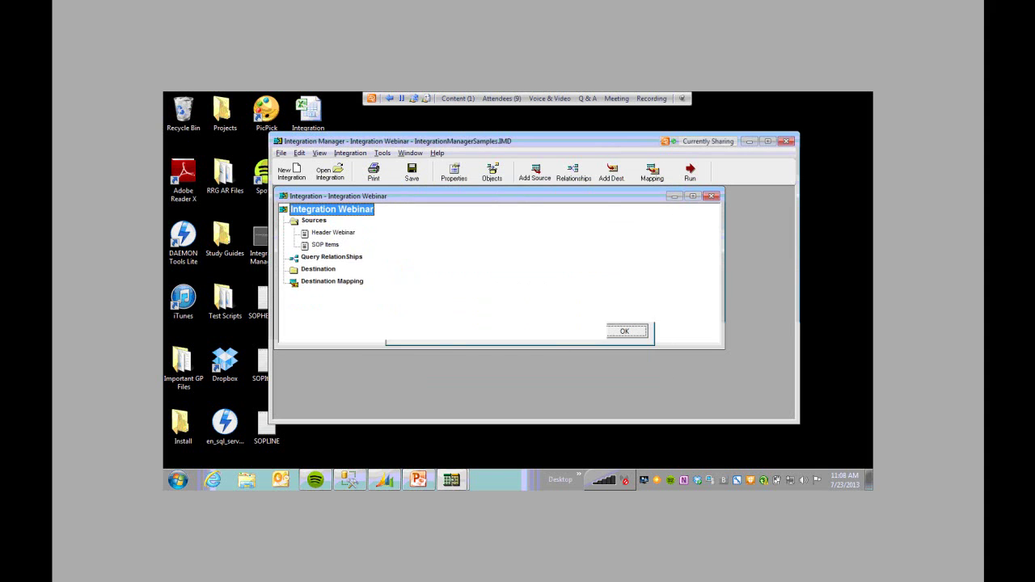
left_click(326, 245)
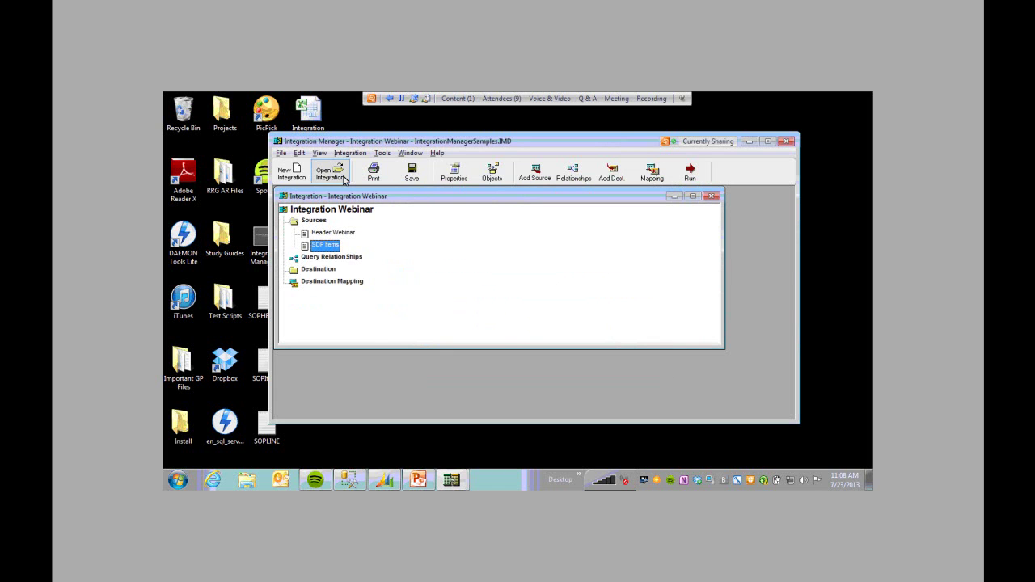
left_click(536, 178)
left_click(418, 220)
double_click(530, 212)
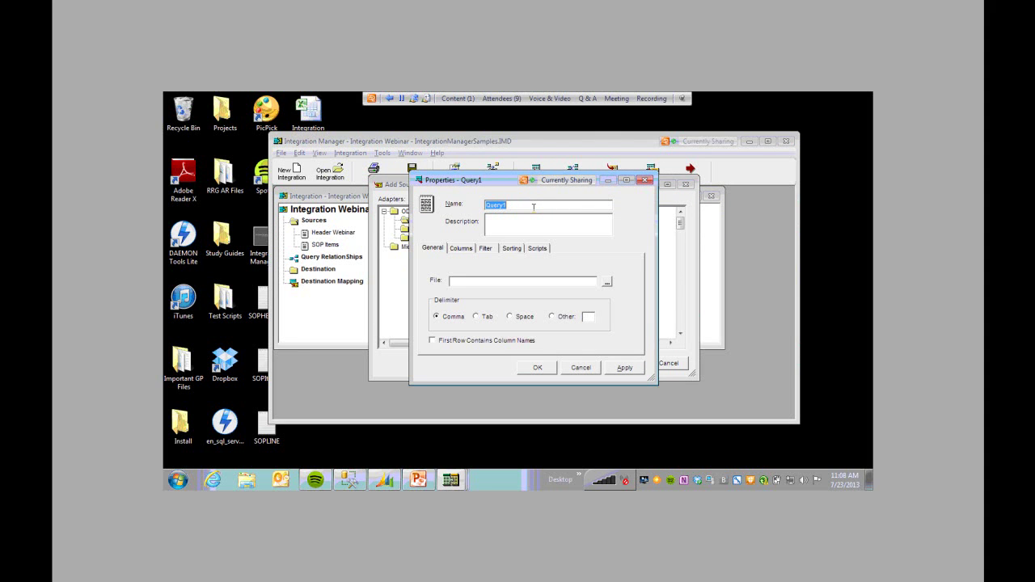
type("Distribution")
key("Tab")
type("Distribution")
Step: Use SOPLINE.txt, tab-delimited with first-row headers, keyed on Doc No, and accept it
left_click(607, 282)
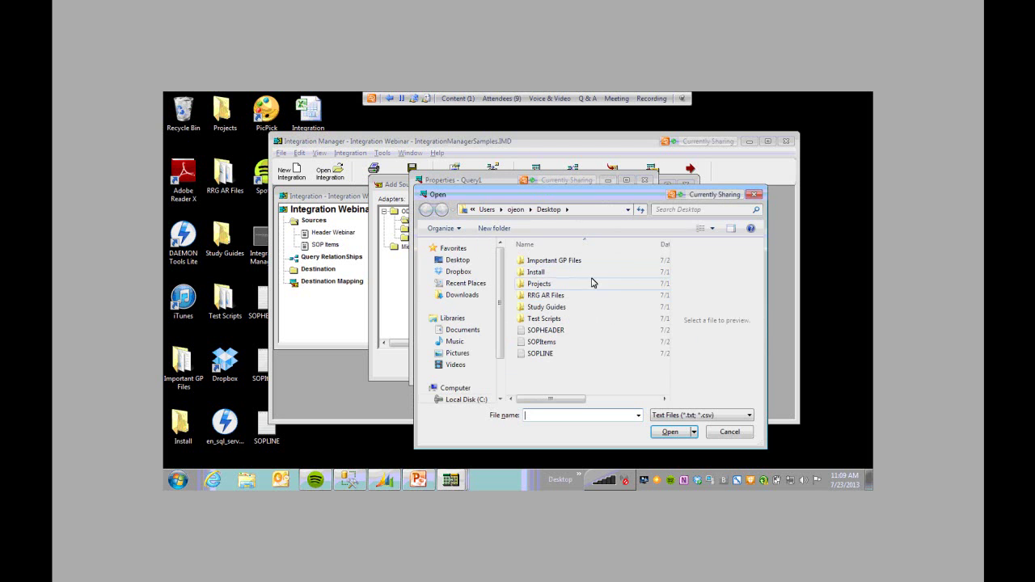
left_click(539, 354)
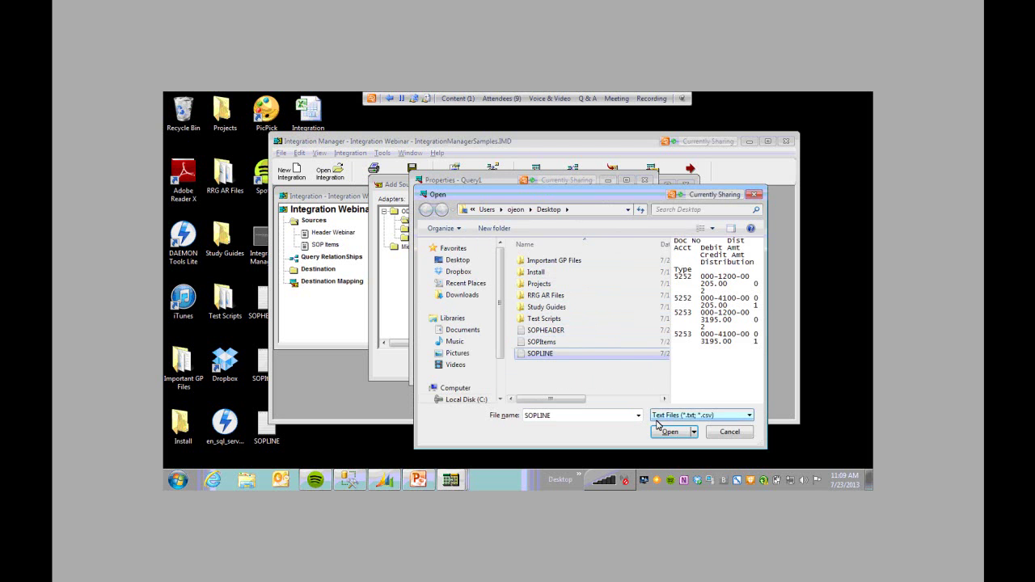
left_click(666, 432)
left_click(477, 317)
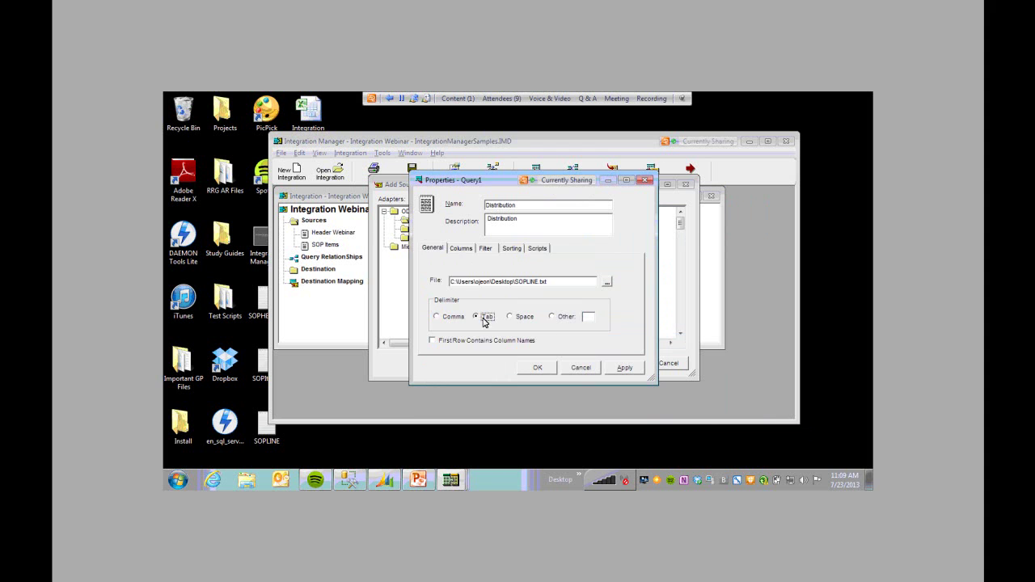
left_click(433, 341)
left_click(461, 248)
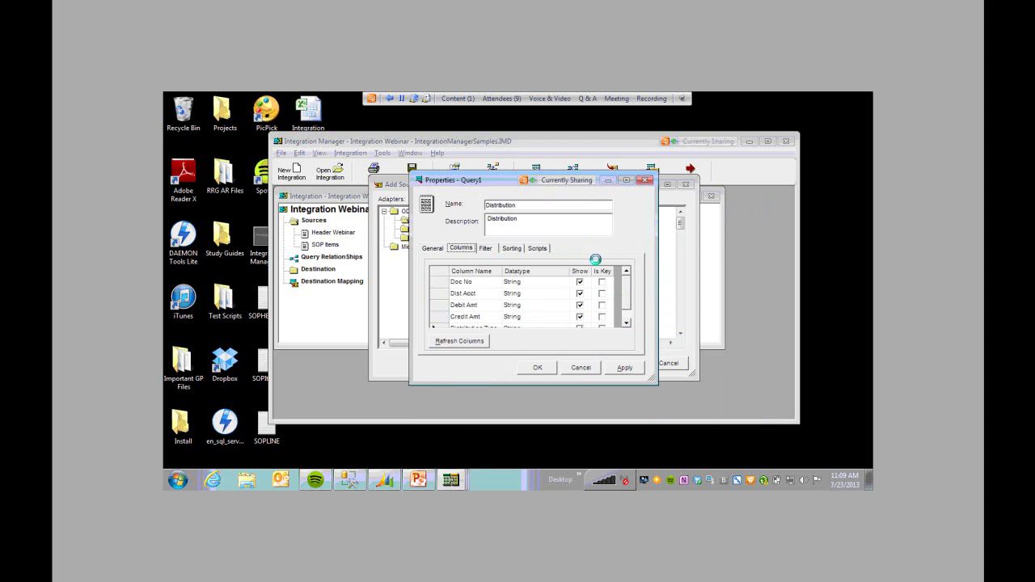
left_click(602, 282)
left_click(552, 369)
left_click(623, 363)
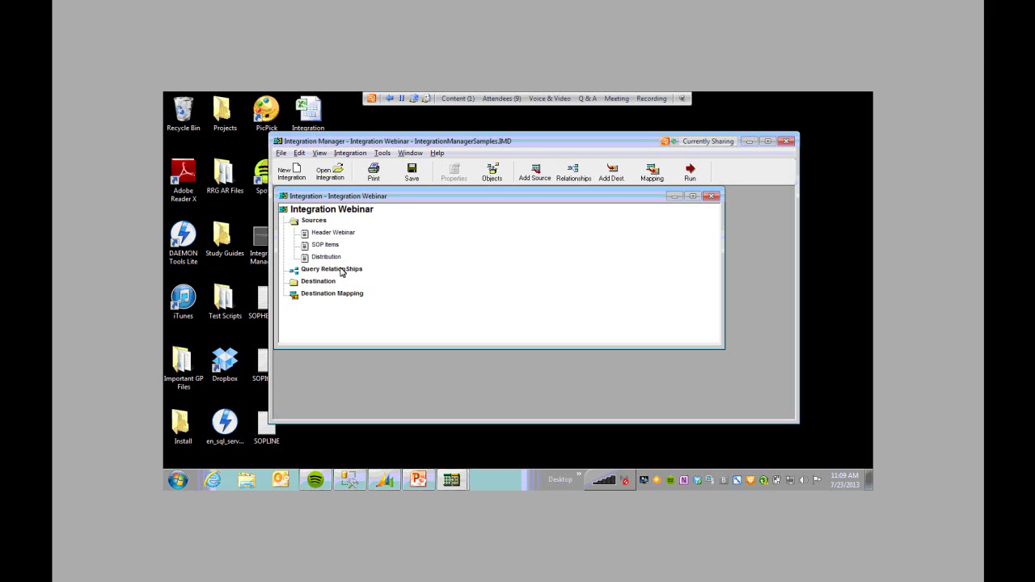
Step: Open the source relationships and enlarge the Header Webinar, SOP Items and Distribution boxes
left_click(581, 179)
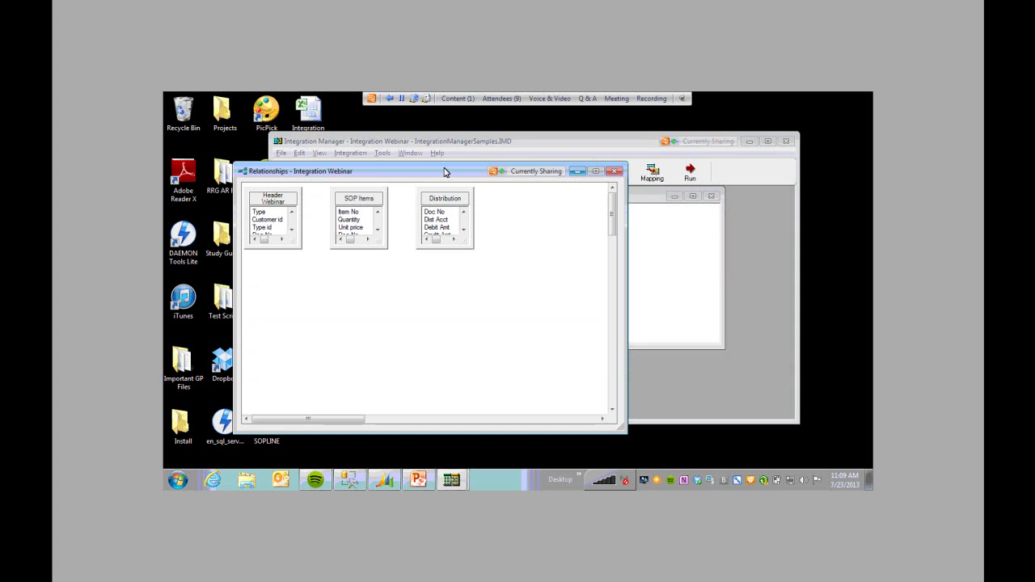
left_click_drag(446, 175, 599, 155)
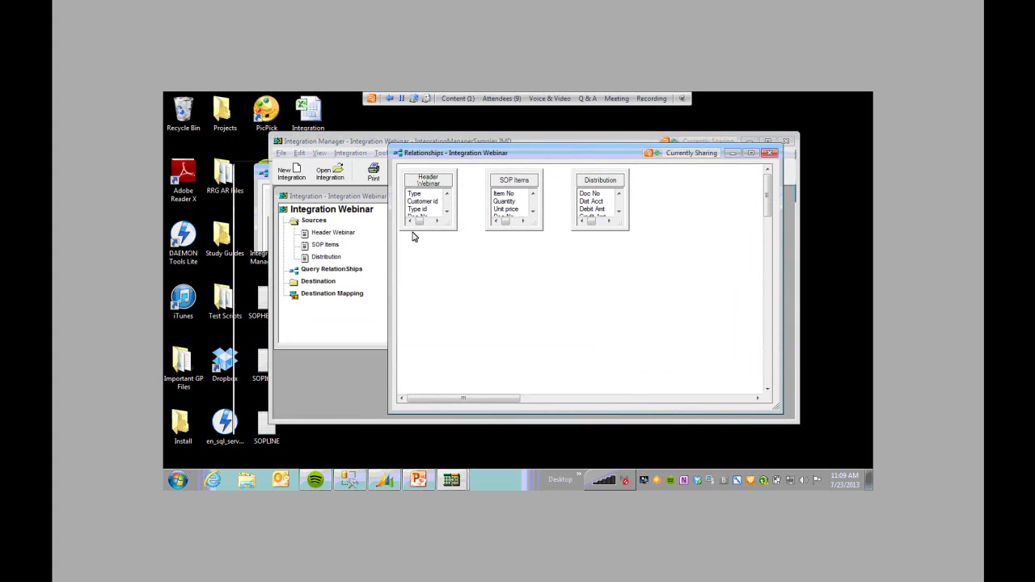
left_click_drag(420, 232, 429, 277)
left_click_drag(519, 231, 518, 273)
left_click_drag(606, 234, 605, 272)
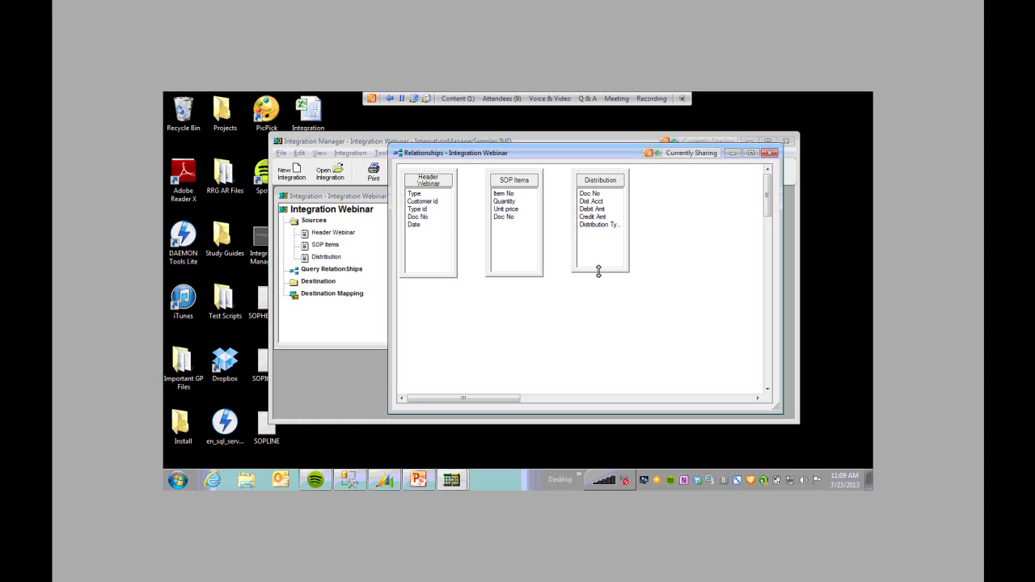
left_click_drag(599, 272, 598, 278)
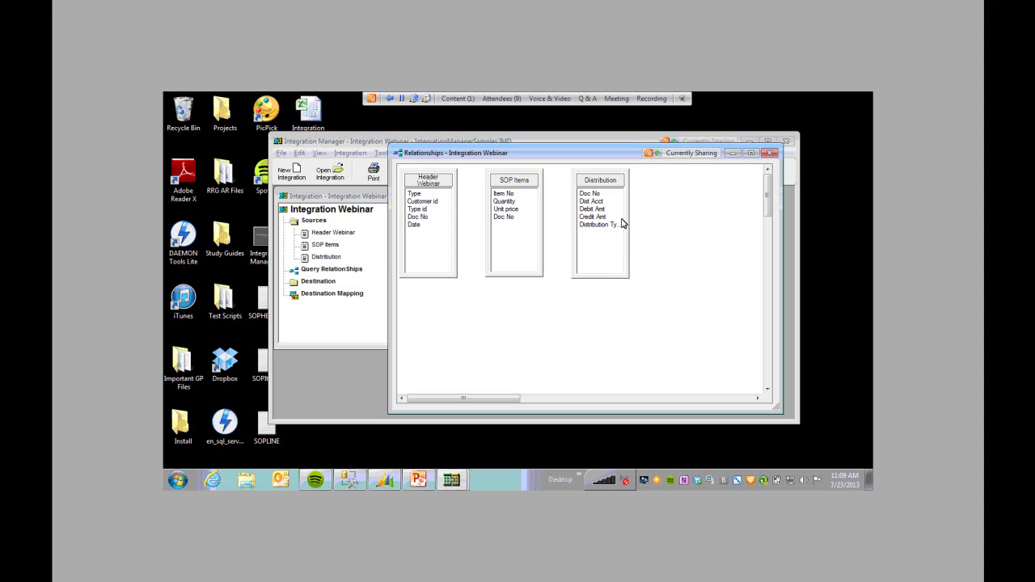
Step: Link Header Webinar's Doc No to Doc No in SOP Items and Distribution, then close
left_click(428, 218)
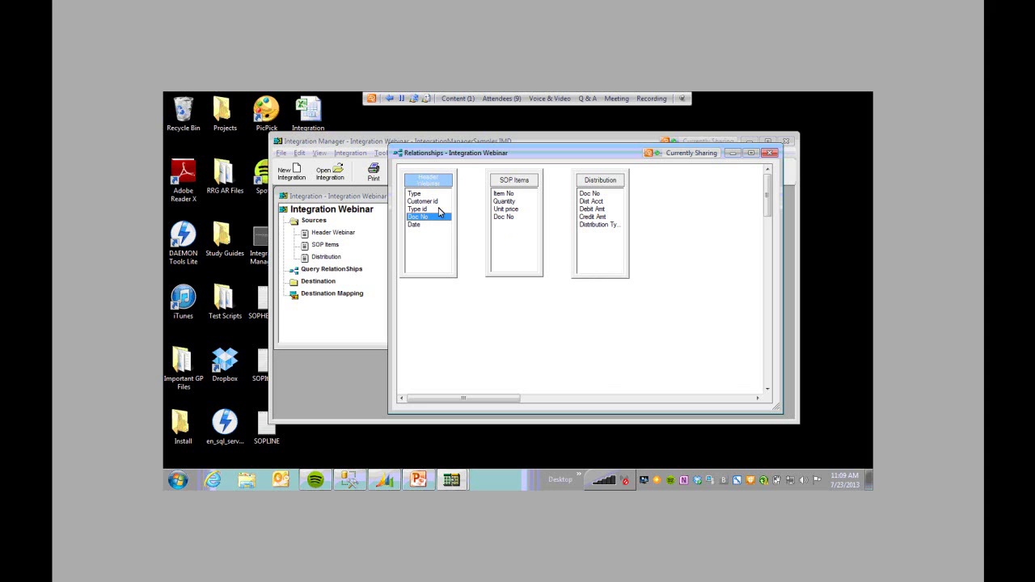
left_click_drag(430, 217, 430, 231)
left_click_drag(446, 221, 505, 221)
left_click_drag(426, 221, 596, 198)
left_click(771, 153)
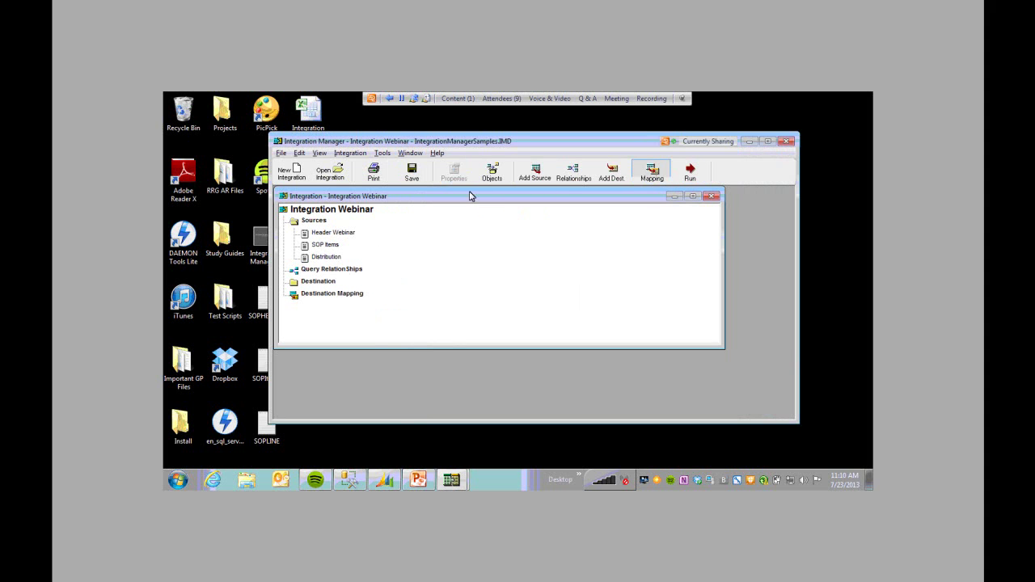
Step: Add Microsoft Dynamics GP > Sales Order Processing > Sales Transaction under Destination
left_click(320, 282)
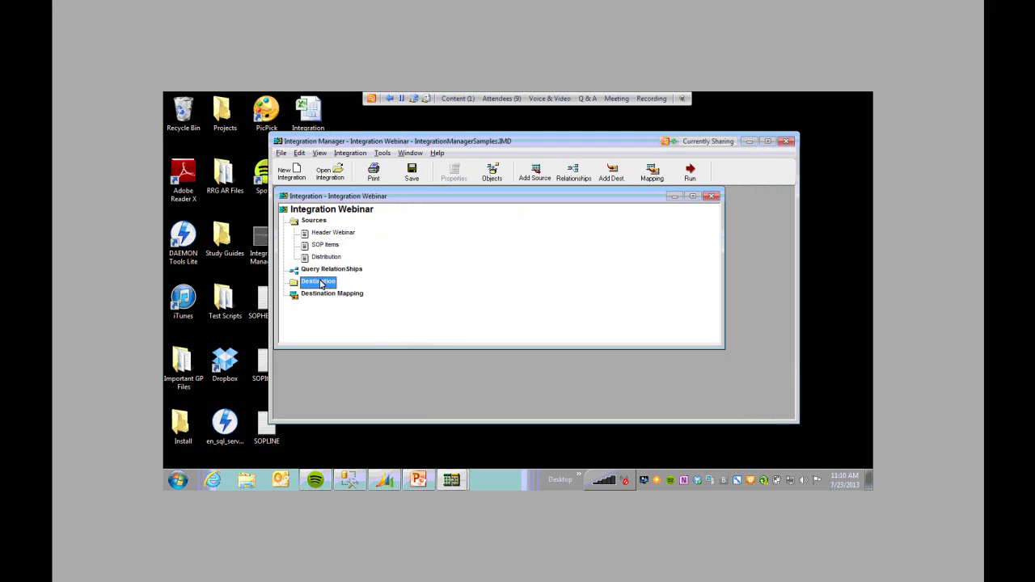
left_click(616, 177)
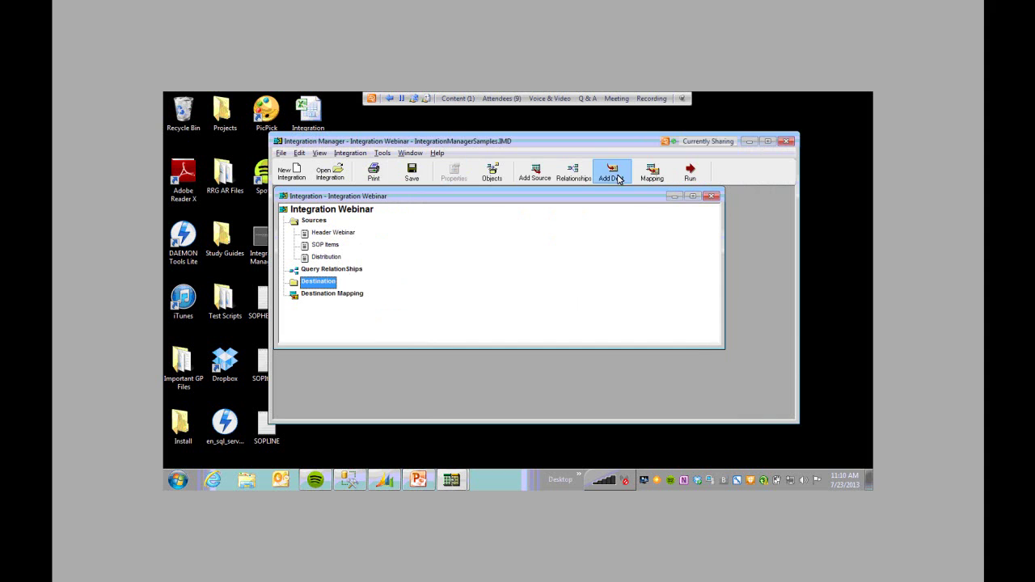
double_click(426, 214)
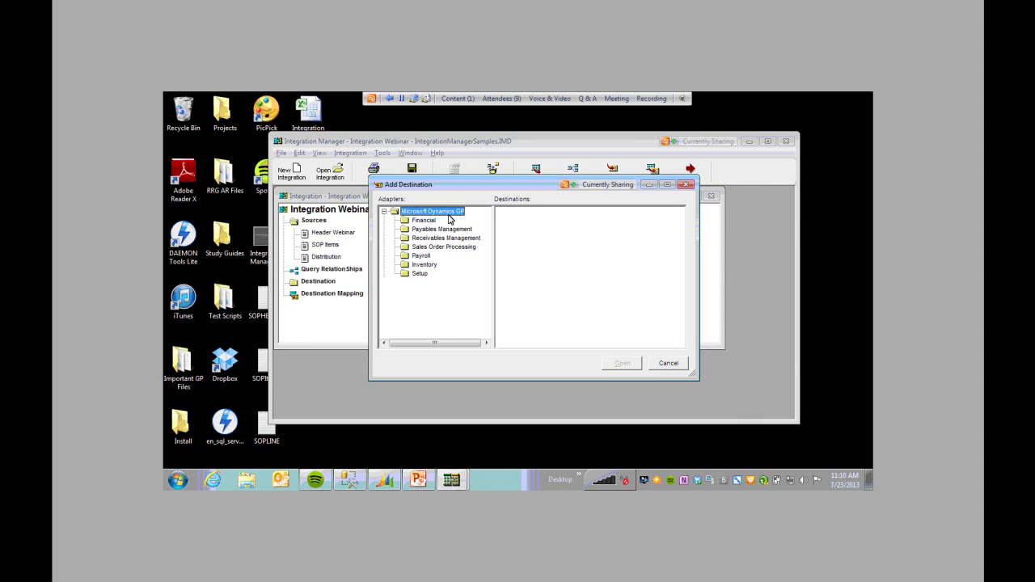
left_click(429, 247)
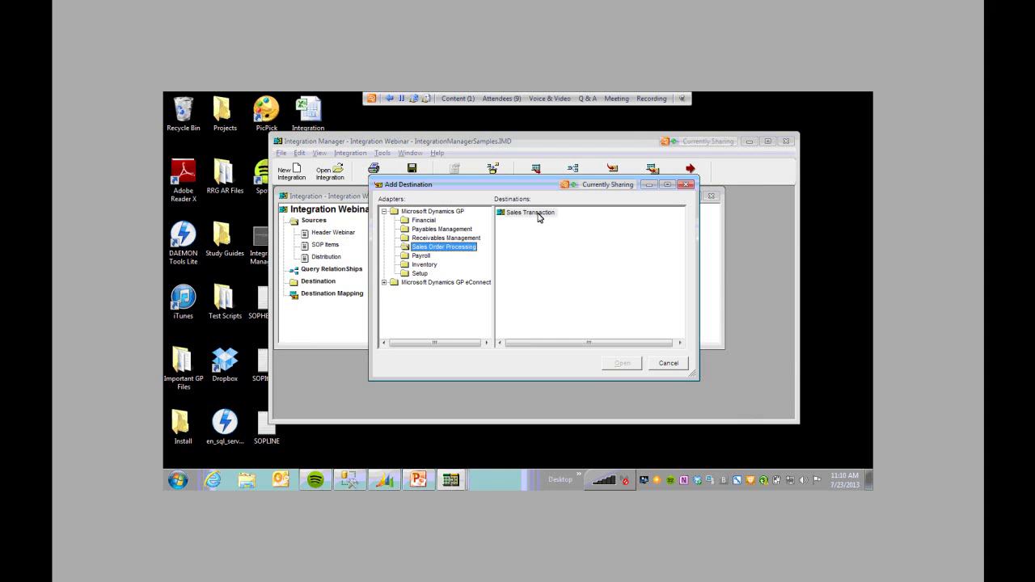
left_click(538, 213)
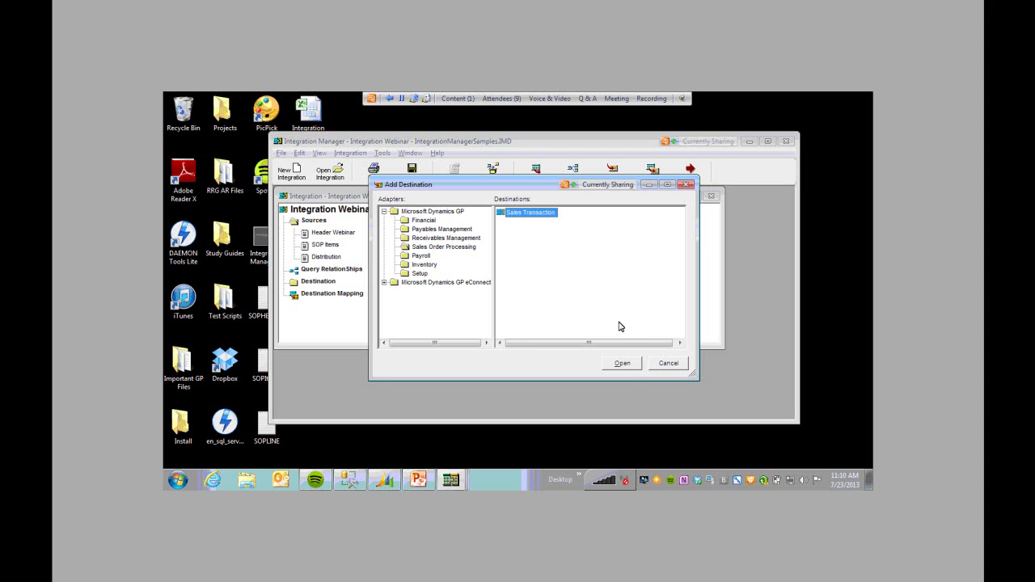
left_click(622, 364)
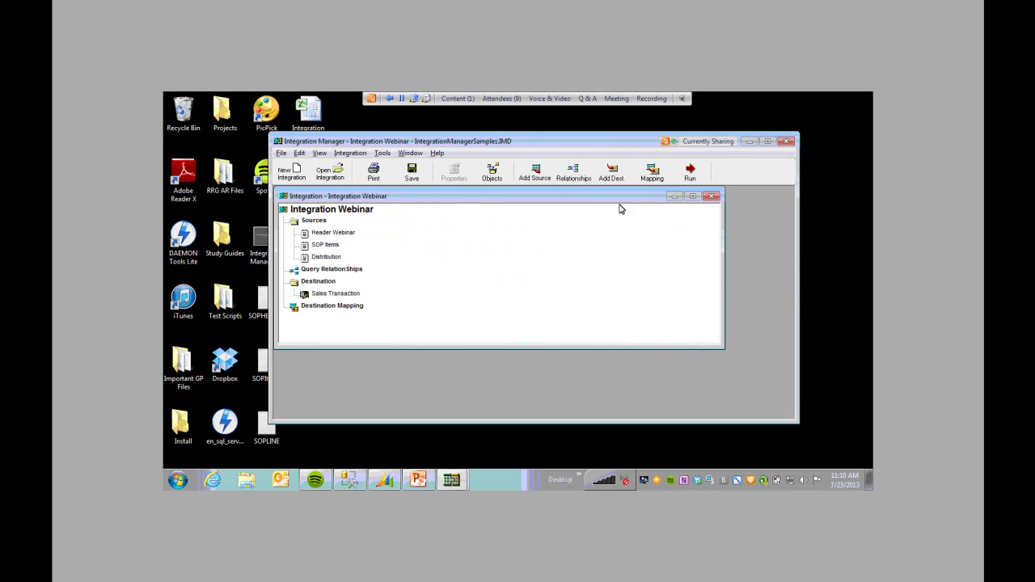
Step: Open the Sales Transaction mapping maximized and select its Type field
left_click(651, 173)
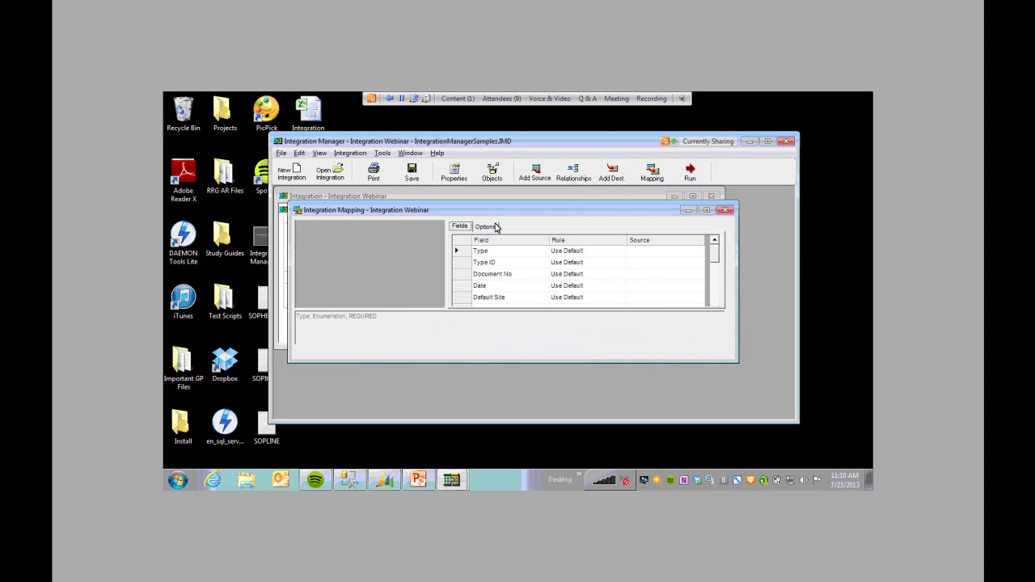
left_click(709, 214)
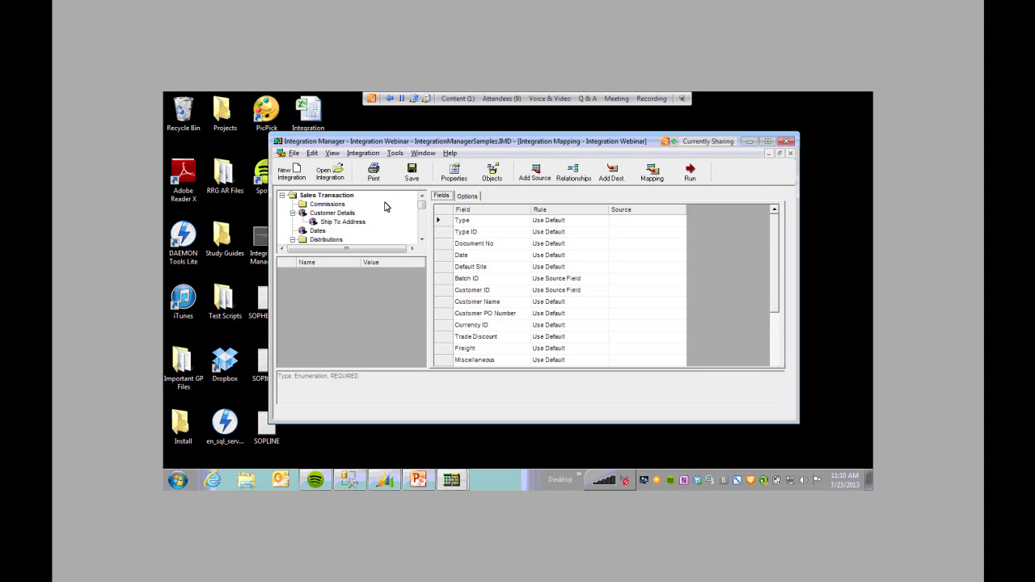
left_click(341, 199)
double_click(341, 199)
double_click(322, 199)
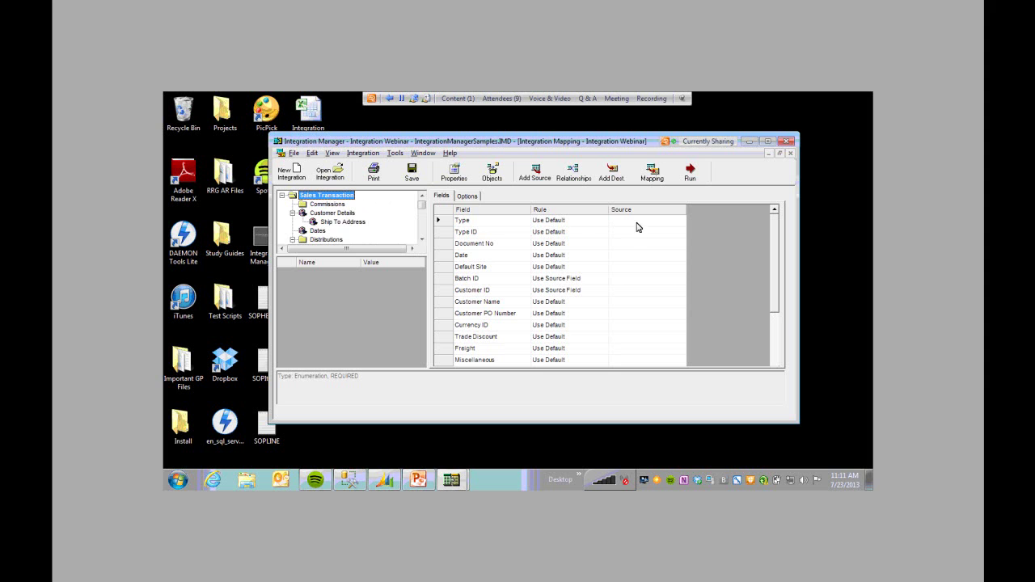
left_click(490, 224)
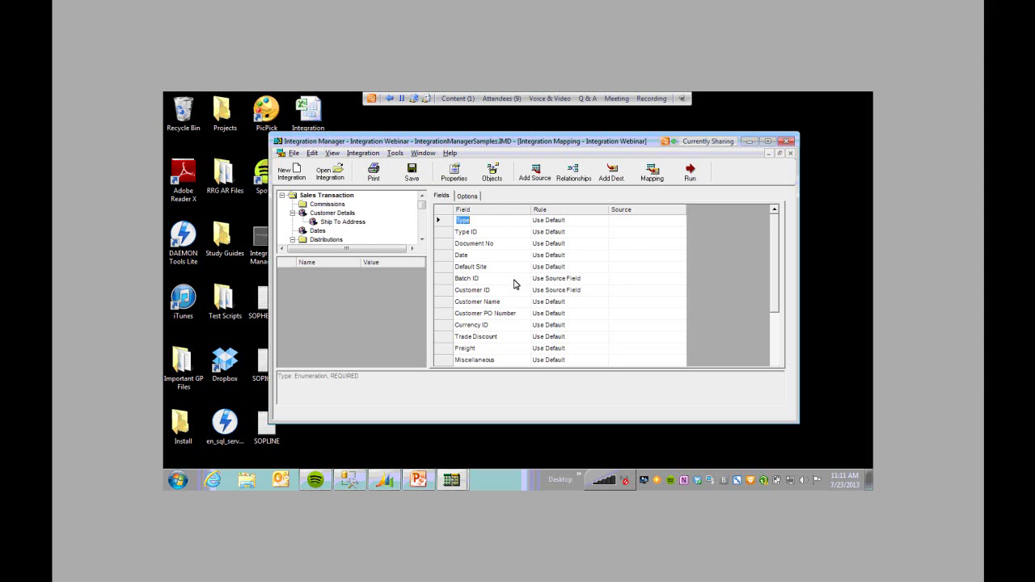
Step: Map the Type field to the Header Webinar source field Type
left_click(562, 225)
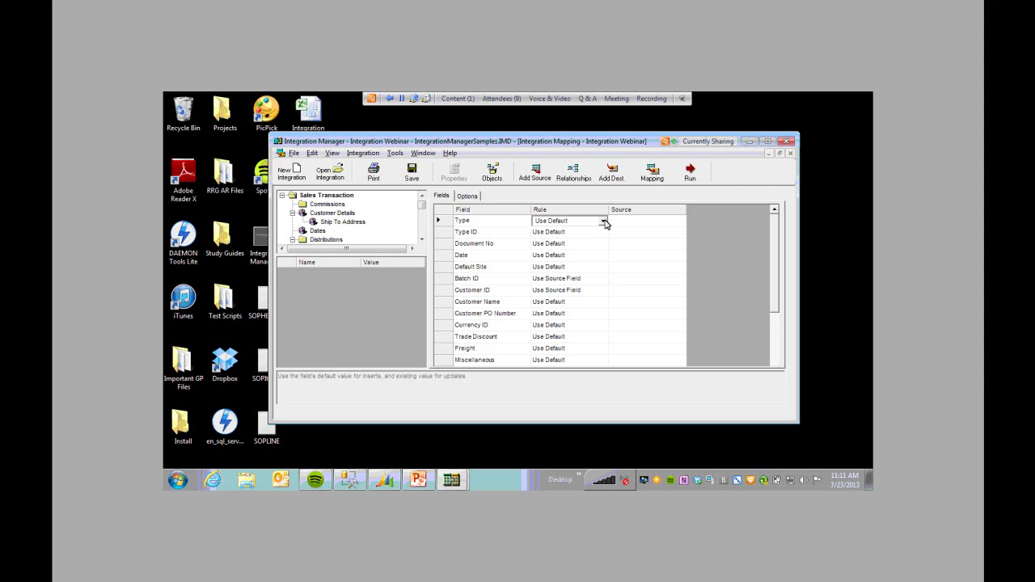
left_click(602, 223)
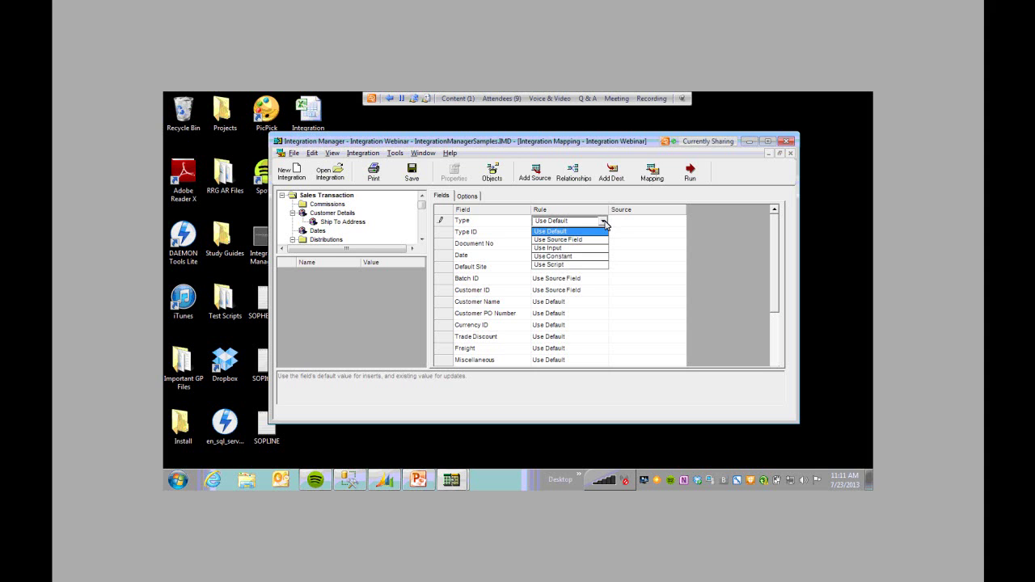
left_click(597, 240)
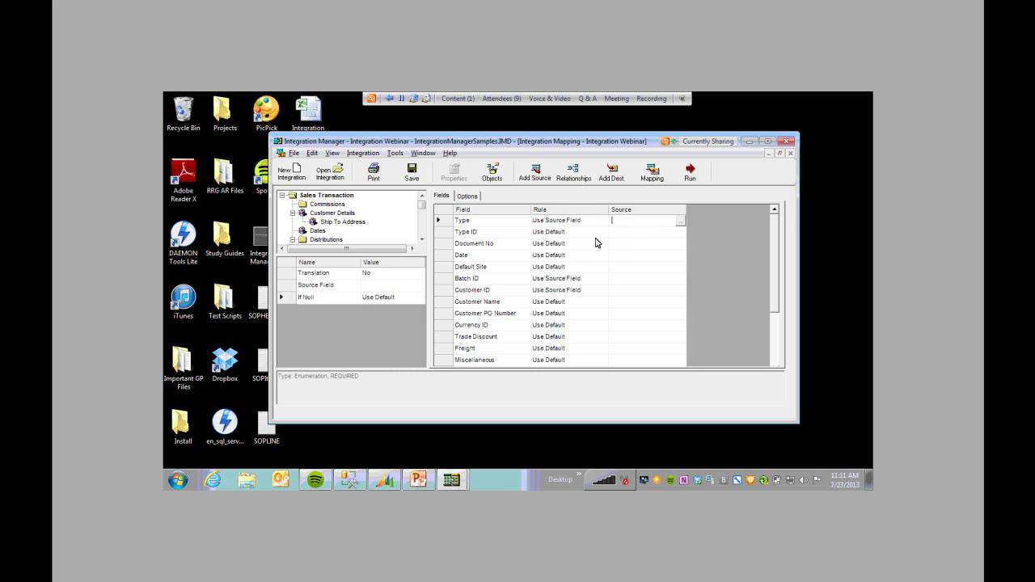
left_click(681, 224)
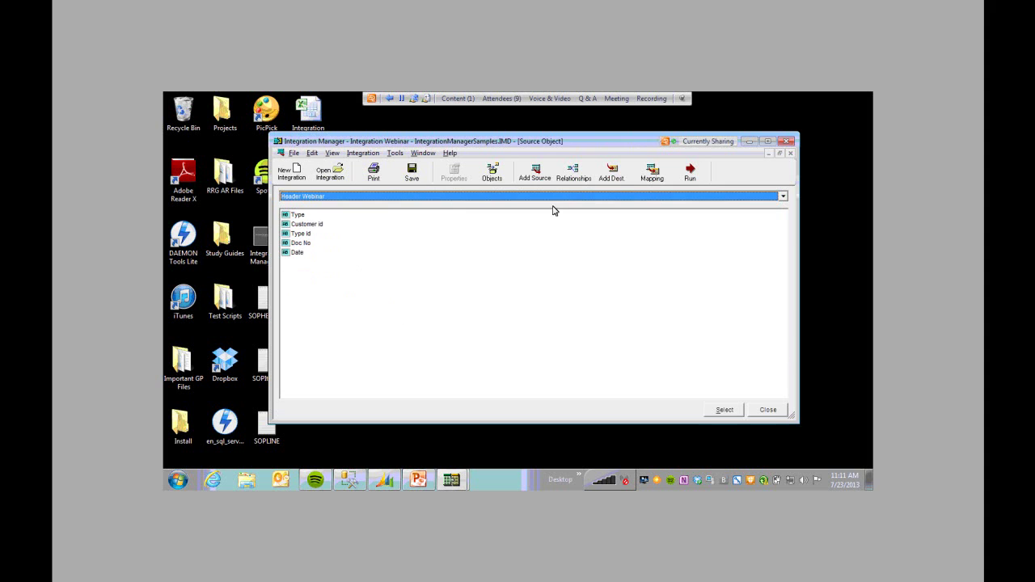
left_click(410, 198)
left_click(783, 196)
left_click(783, 197)
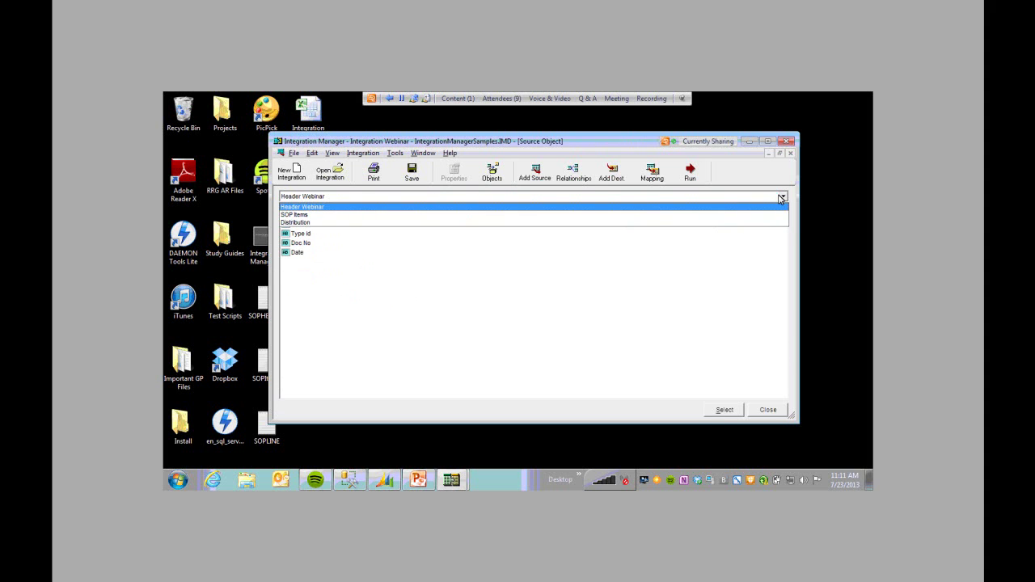
left_click(316, 209)
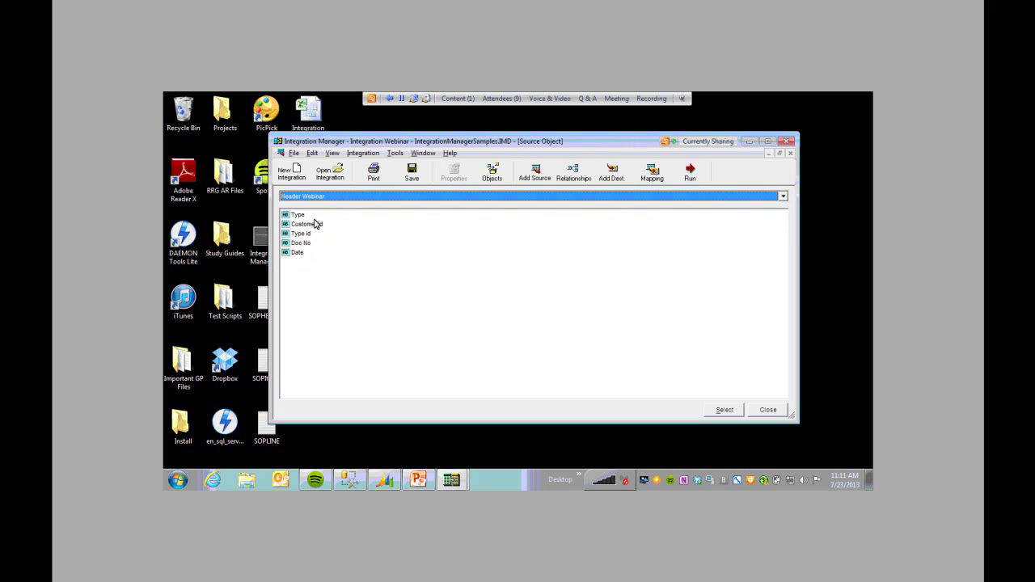
left_click(764, 410)
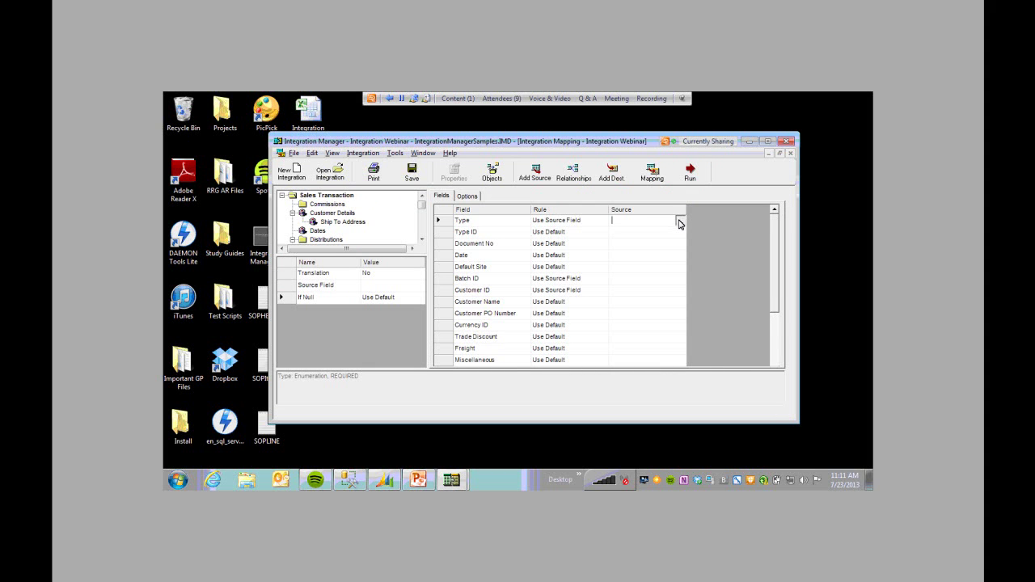
double_click(677, 221)
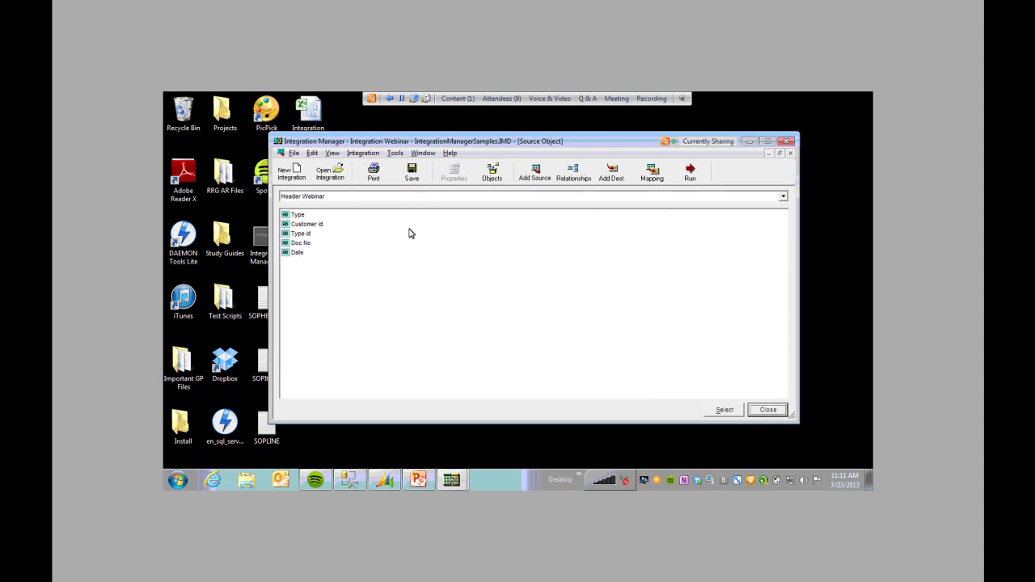
left_click(298, 215)
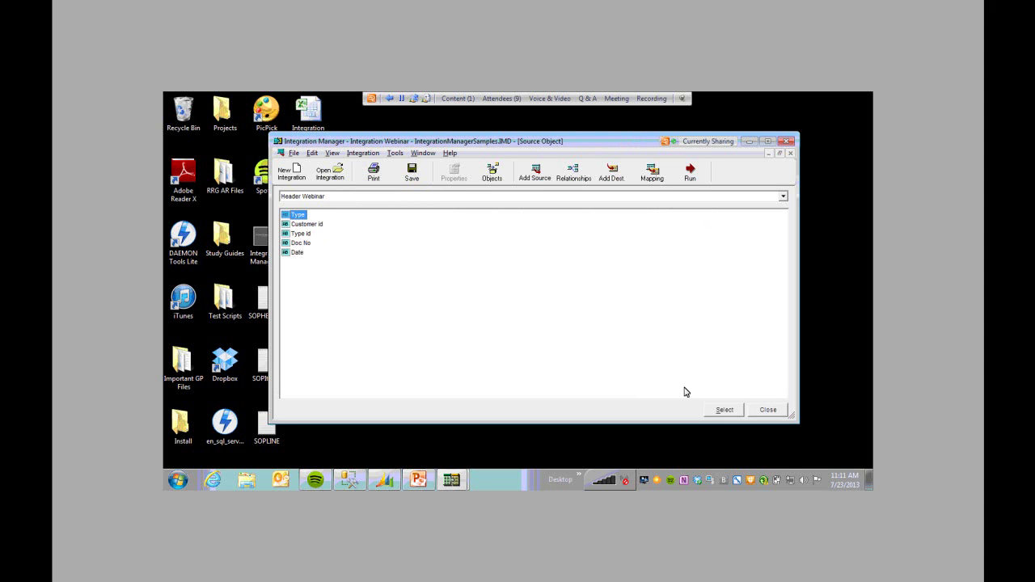
left_click(725, 410)
Step: Map Type ID to source Type id and Document No to source Doc No
left_click(550, 233)
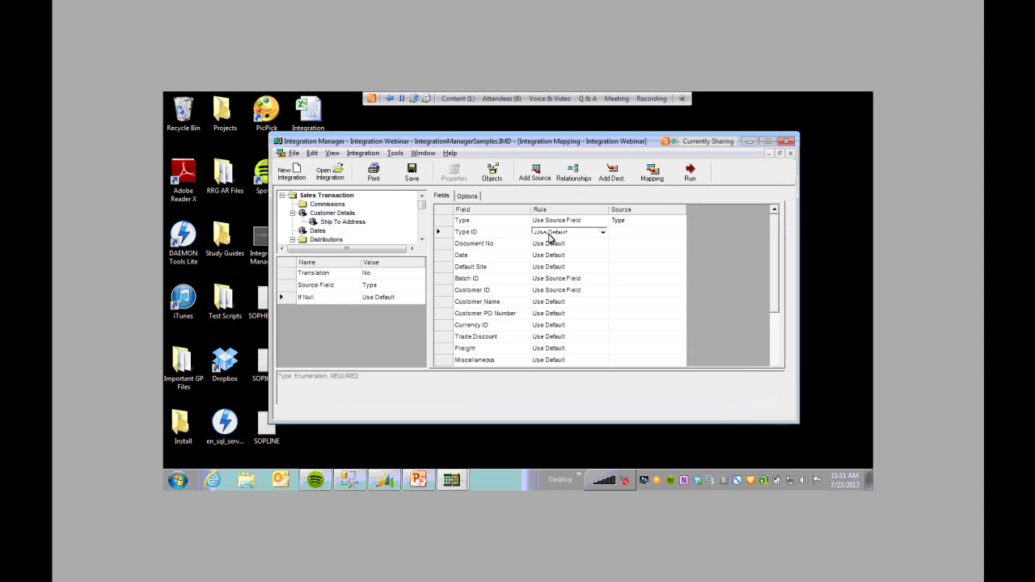
left_click(602, 233)
left_click(599, 251)
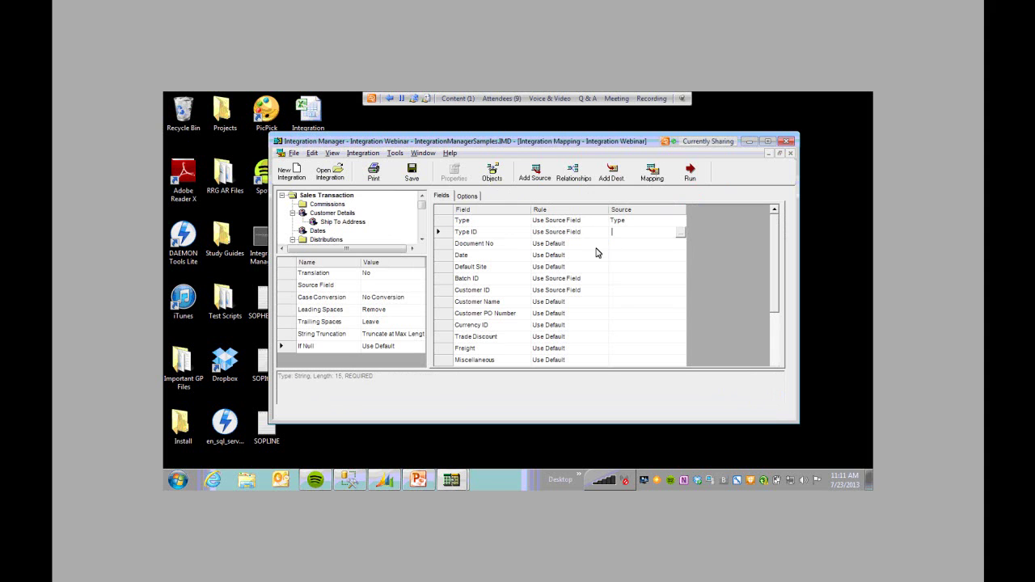
left_click(681, 232)
left_click(296, 234)
left_click(728, 411)
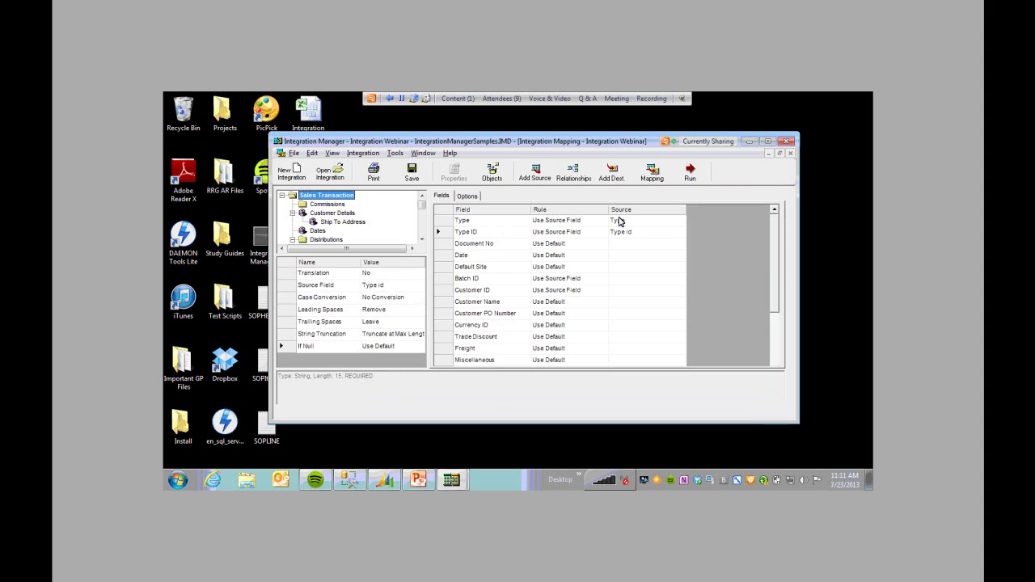
left_click(569, 244)
left_click(602, 244)
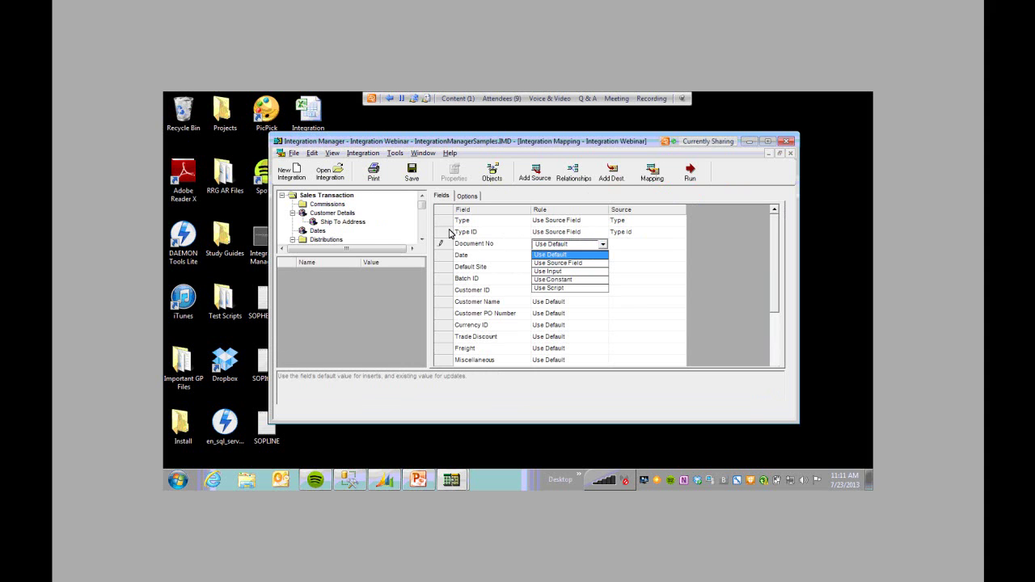
left_click(575, 263)
left_click(681, 243)
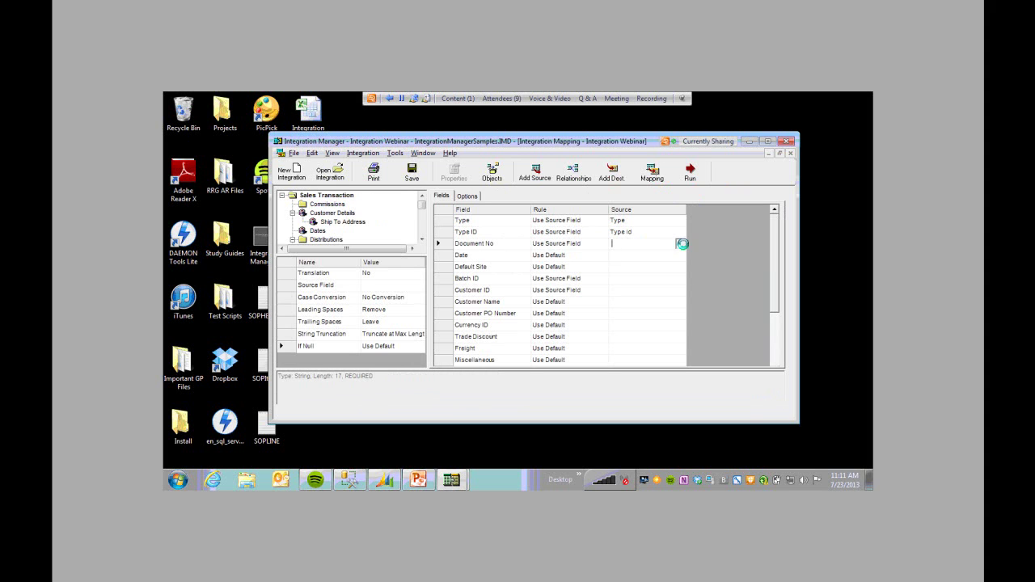
left_click(304, 243)
left_click(723, 410)
Step: Map Date to the source field Date and leave Default Site on its default rule
left_click(584, 257)
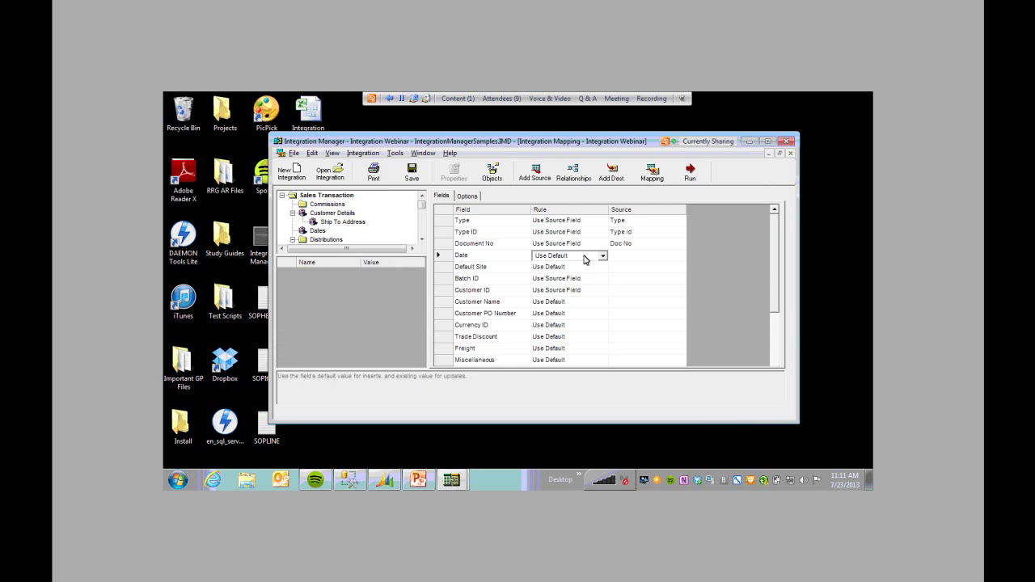
left_click(600, 256)
left_click(598, 275)
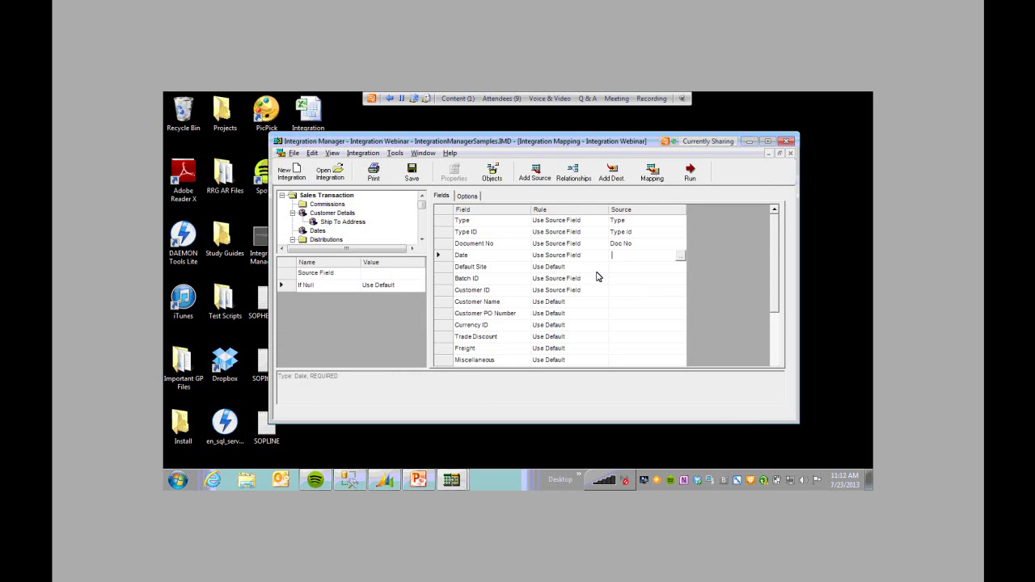
left_click(682, 255)
left_click(297, 253)
left_click(734, 414)
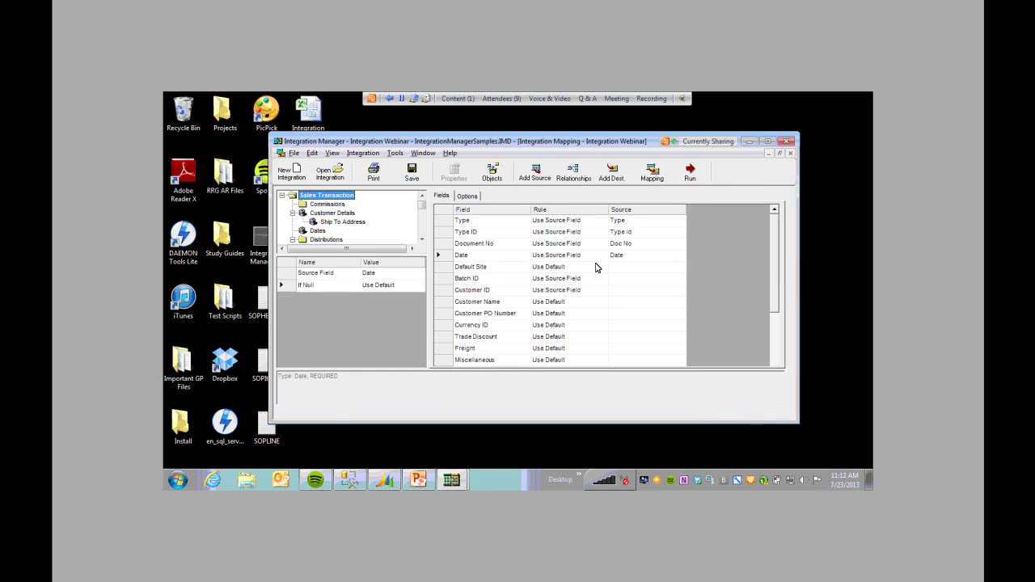
left_click(597, 267)
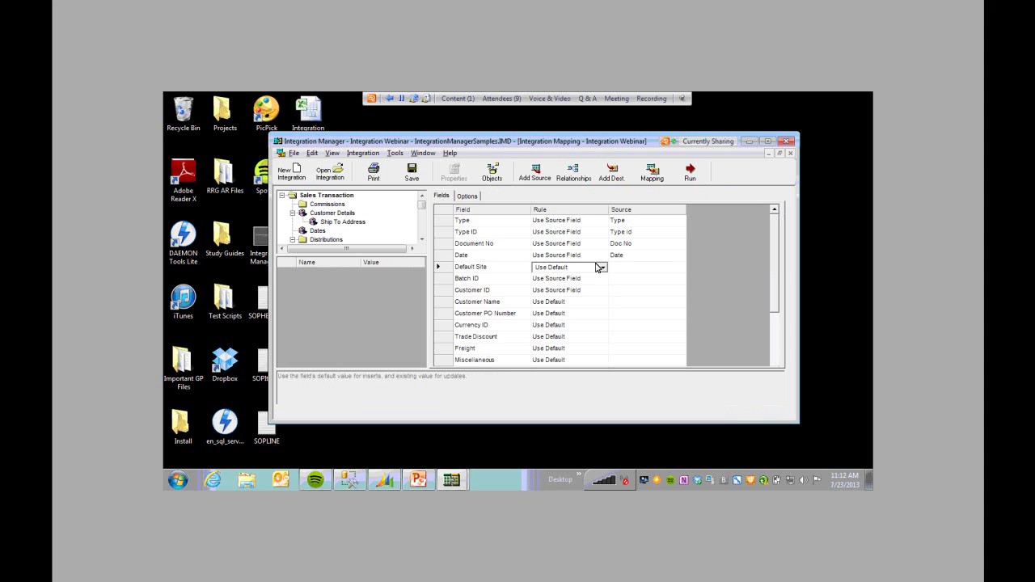
left_click(604, 268)
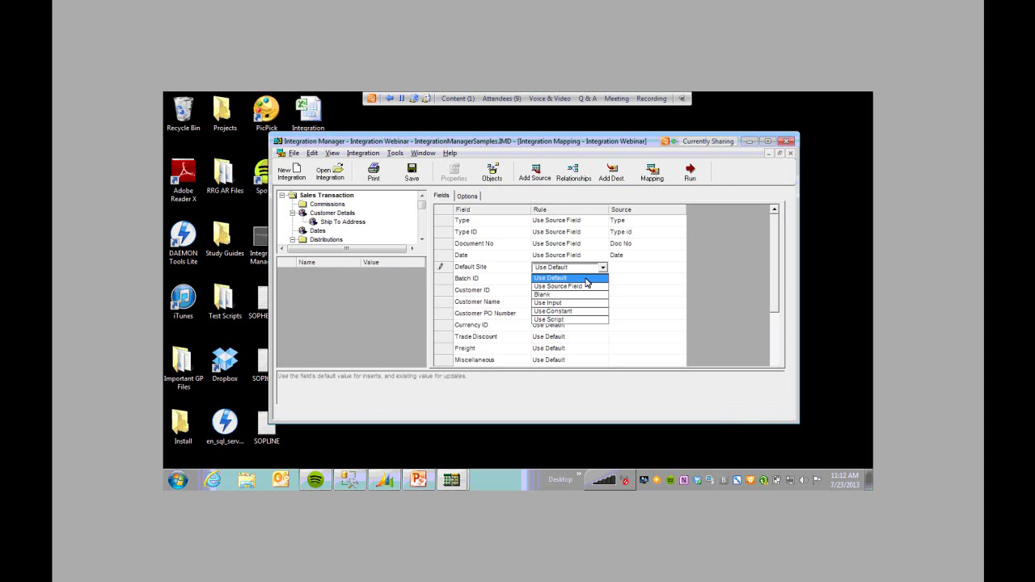
left_click(585, 279)
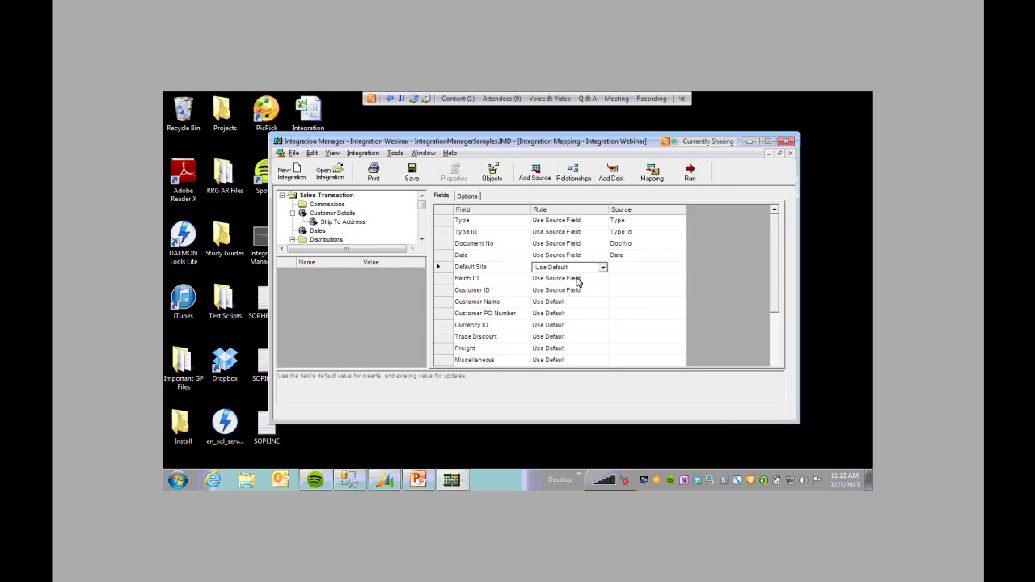
Step: Set Batch ID to Use Constant with the value IMTEST
left_click(586, 280)
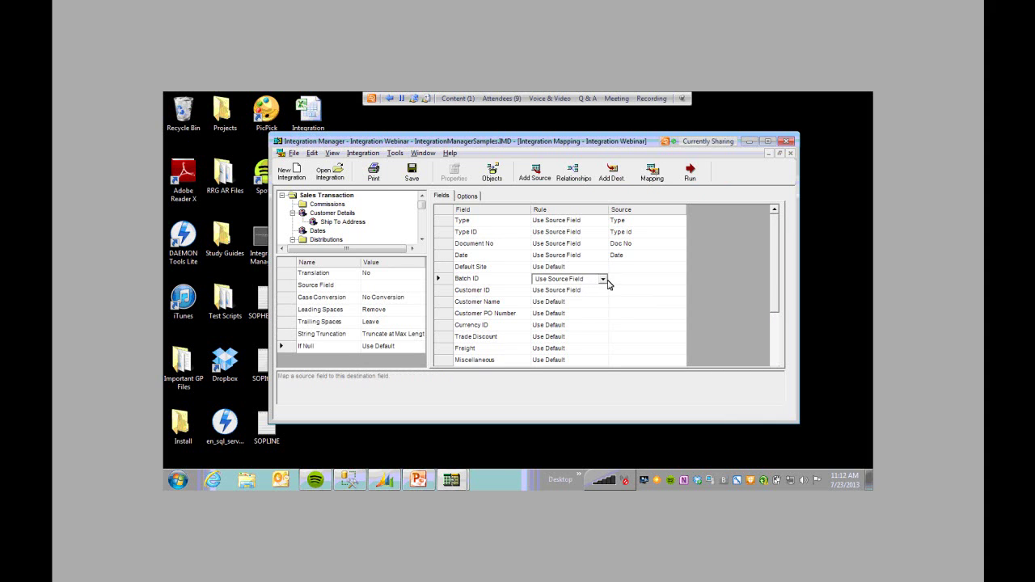
mouse_move(364, 147)
left_mouse_down()
mouse_move(409, 129)
mouse_move(365, 135)
left_mouse_up()
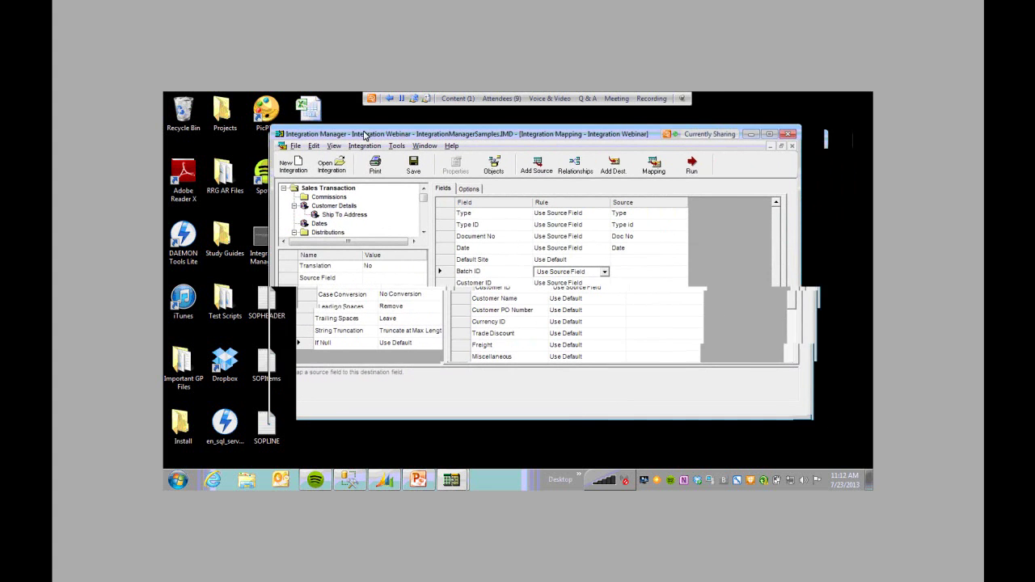
left_click(605, 273)
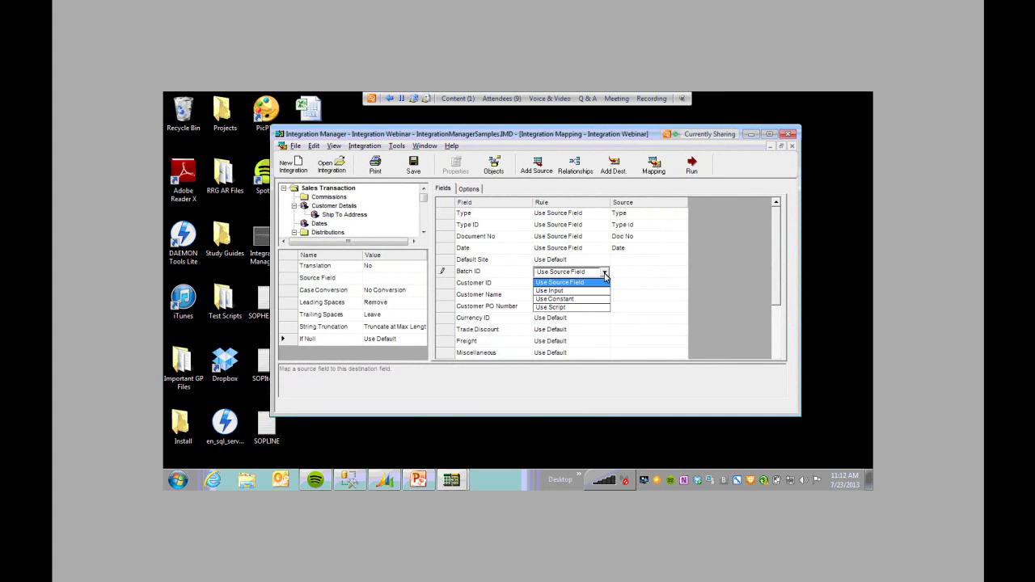
left_click(593, 300)
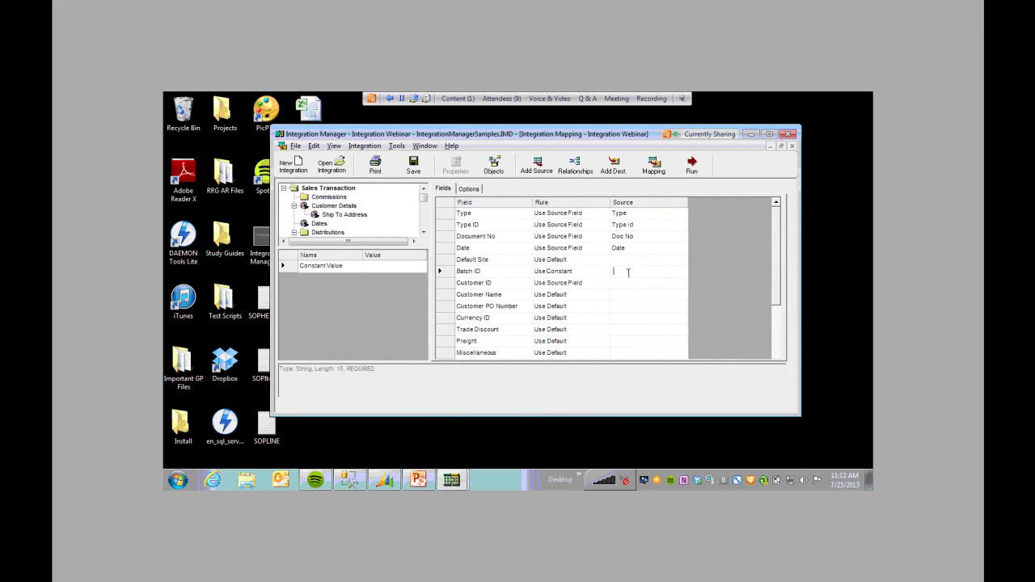
left_click(629, 273)
type("IMTEST")
Step: Map Customer ID to the source field Customer id and display the Distributions mappings
left_click(618, 283)
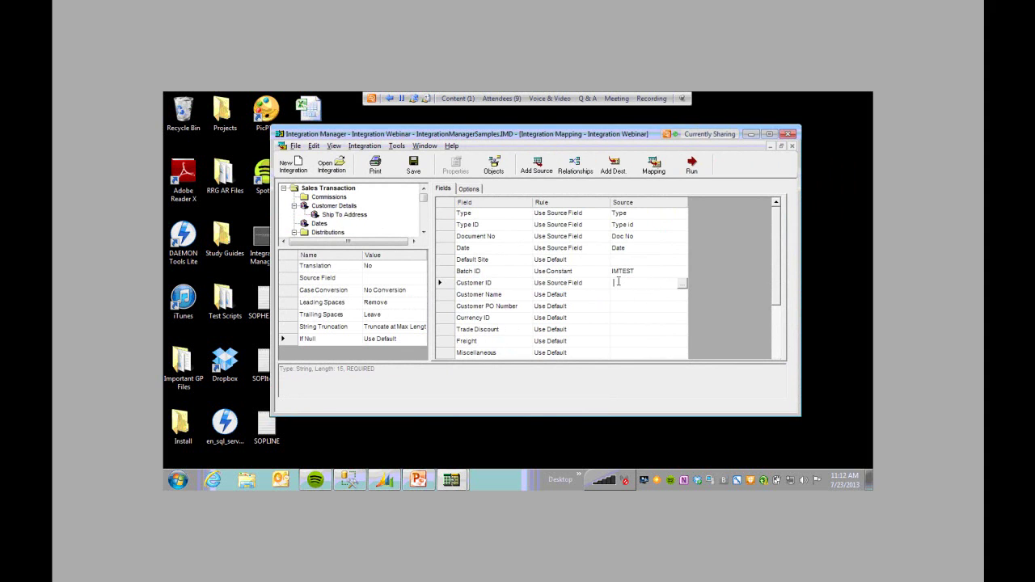
left_click(585, 285)
left_click(675, 284)
left_click(683, 284)
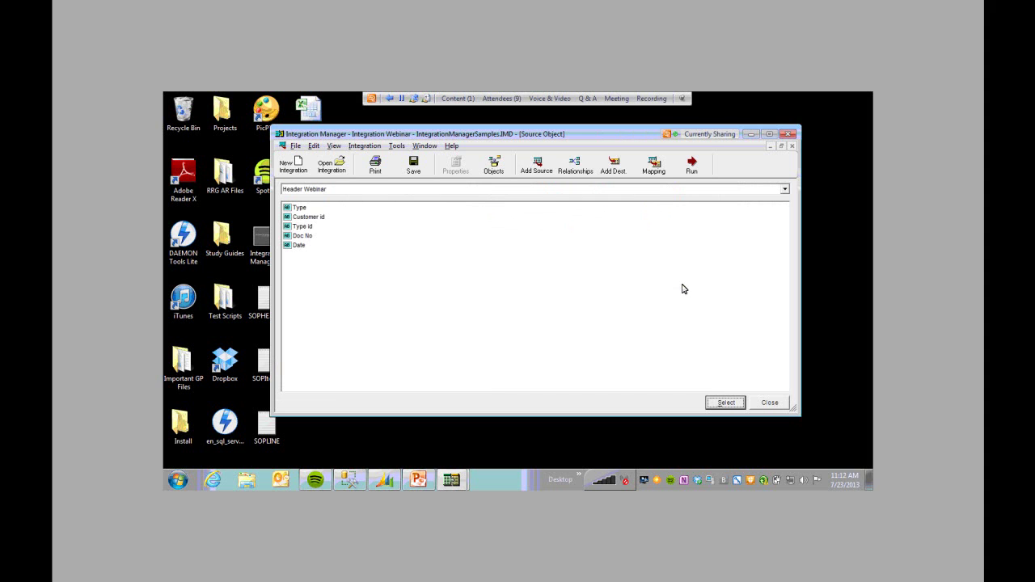
left_click(309, 218)
left_click(728, 403)
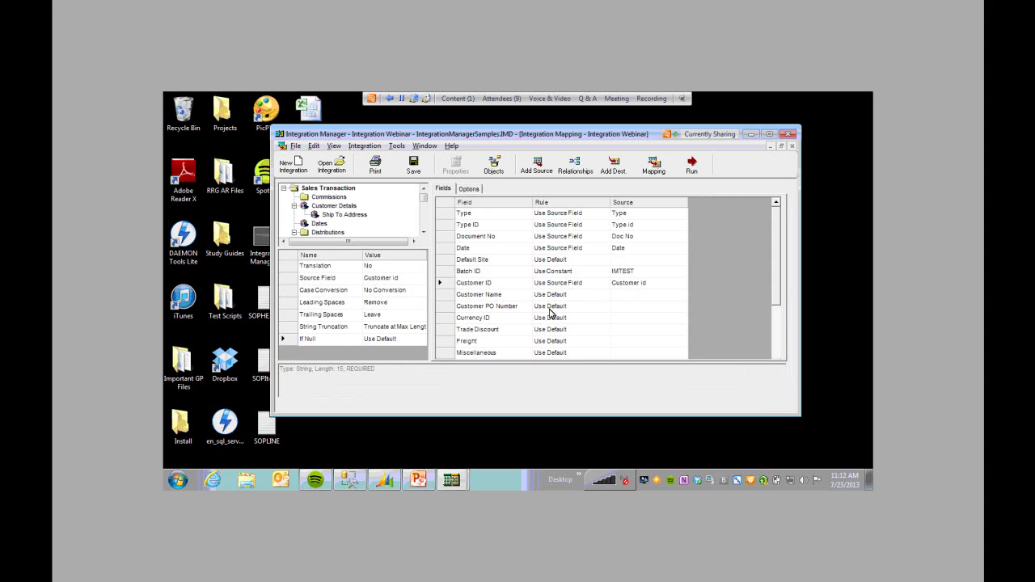
left_click_drag(778, 292, 781, 311)
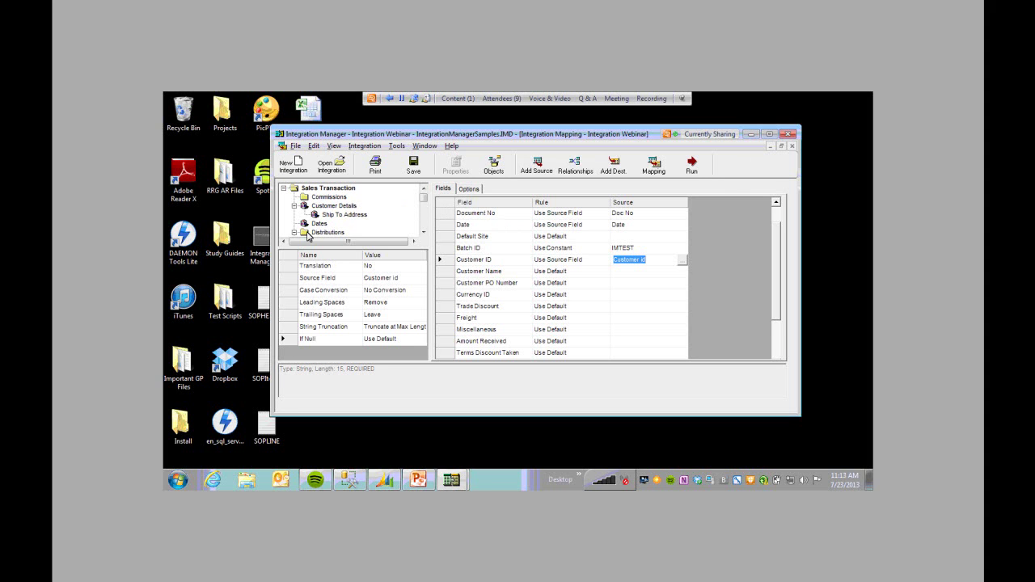
left_click(307, 235)
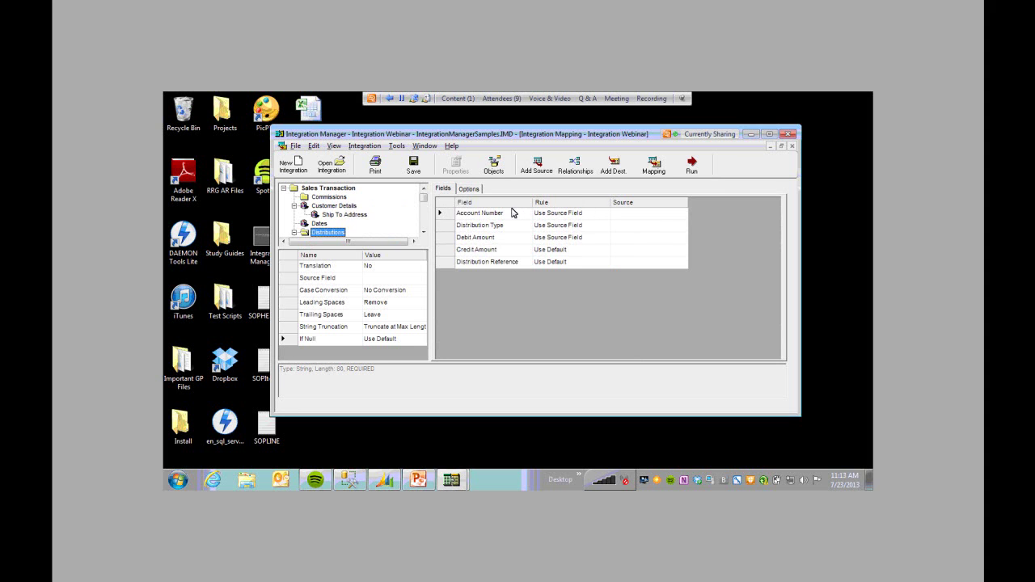
Step: Map Account Number to Distribution Dist Acct and Distribution Type to its Distribution source field
left_click(583, 215)
left_click(669, 216)
left_click(685, 215)
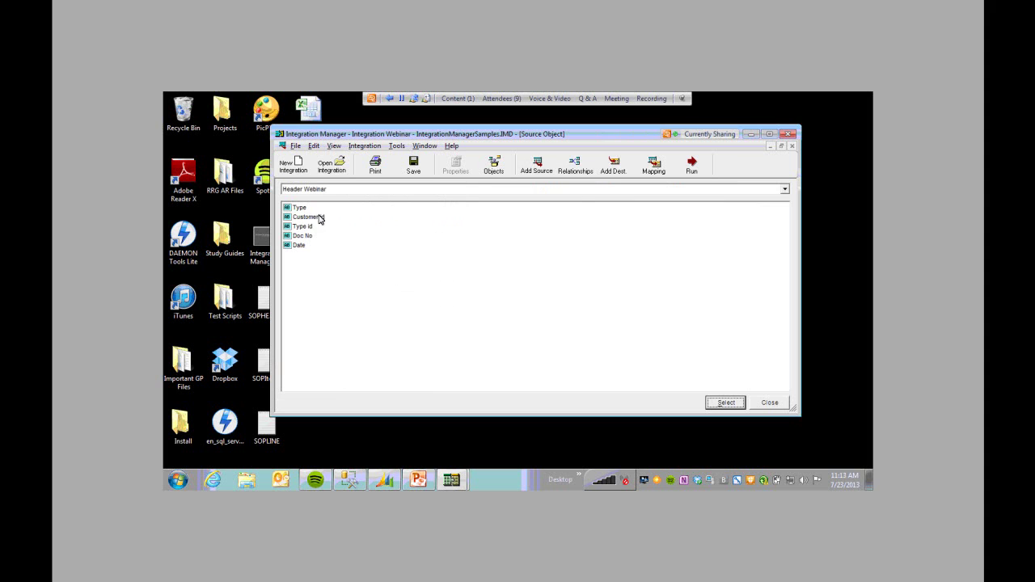
left_click(410, 191)
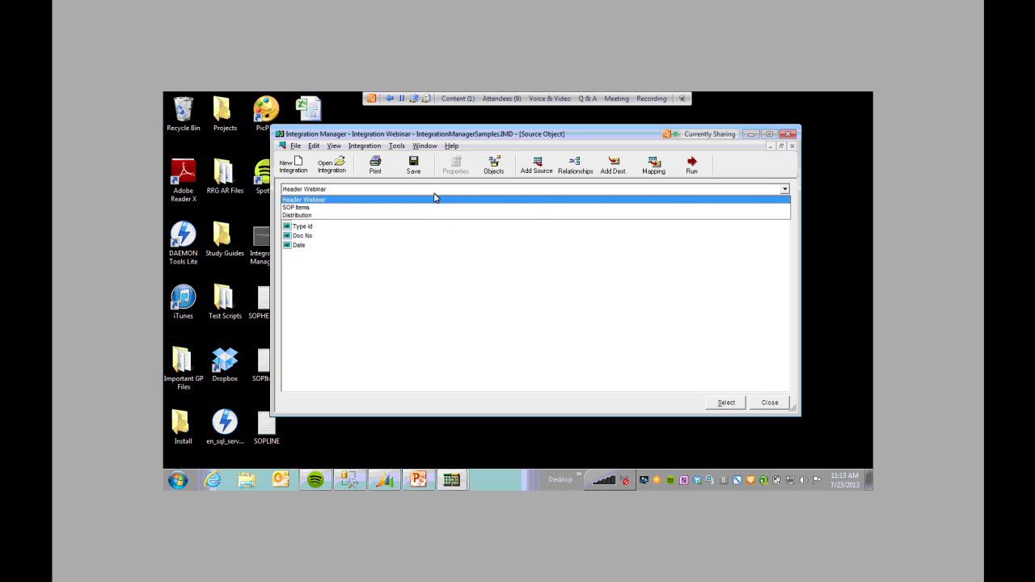
left_click(367, 215)
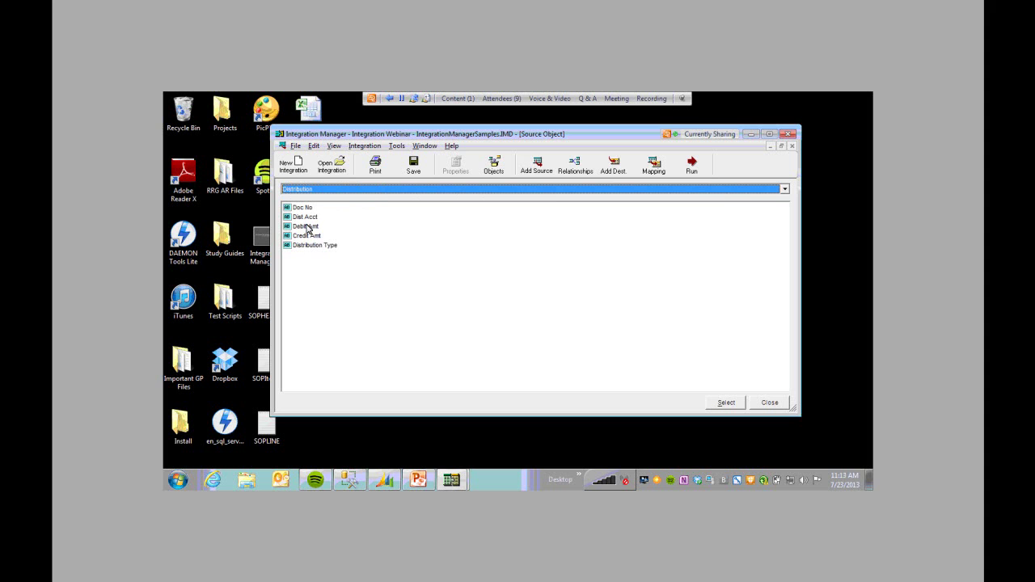
left_click(308, 217)
left_click(725, 402)
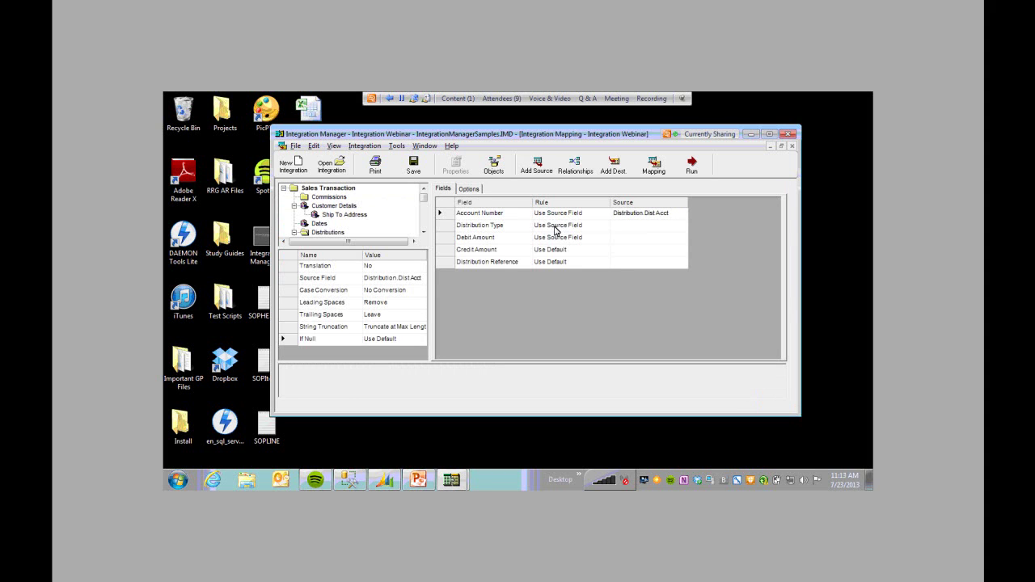
left_click(556, 226)
left_click(603, 226)
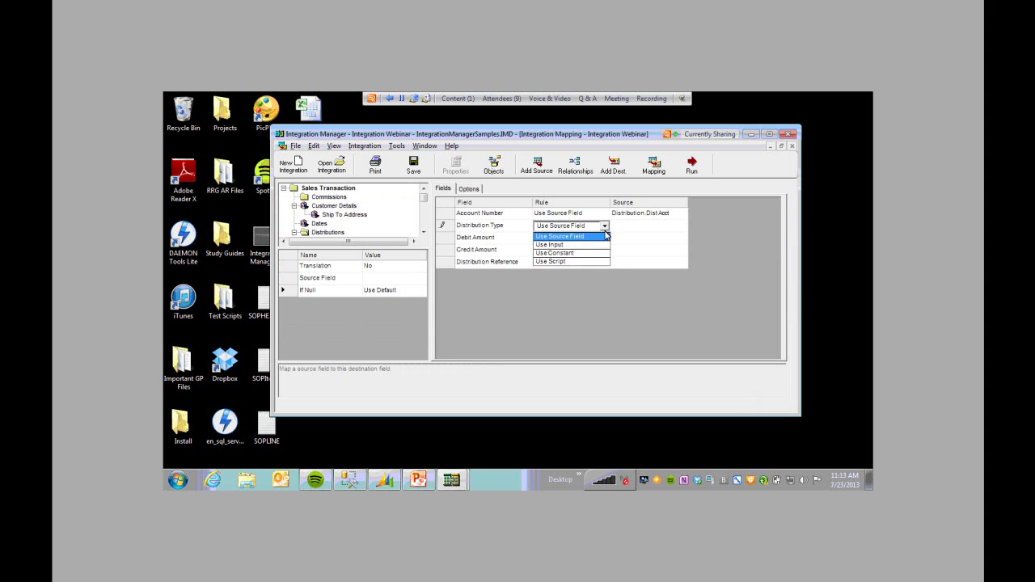
left_click(606, 236)
left_click(683, 227)
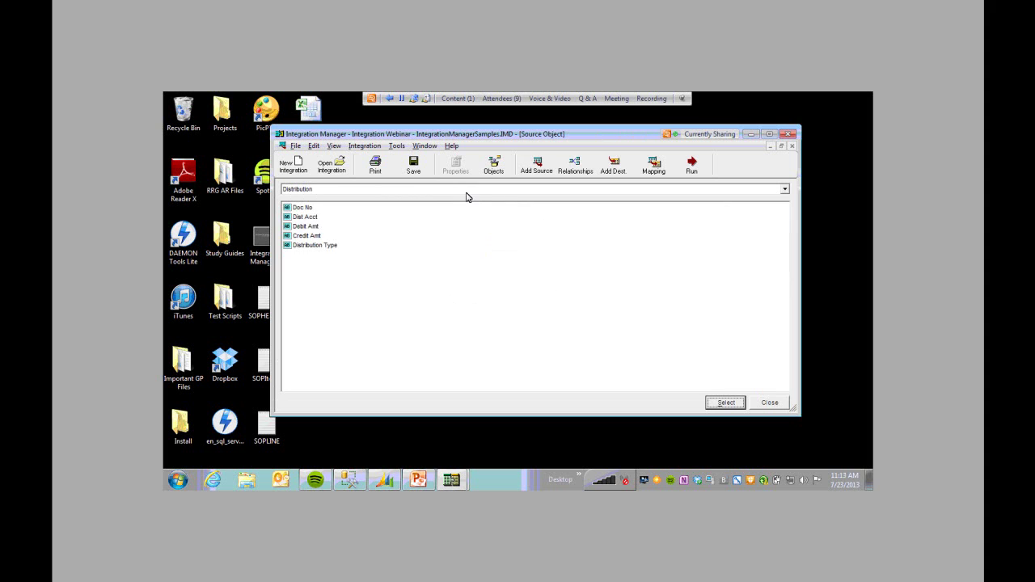
left_click(312, 246)
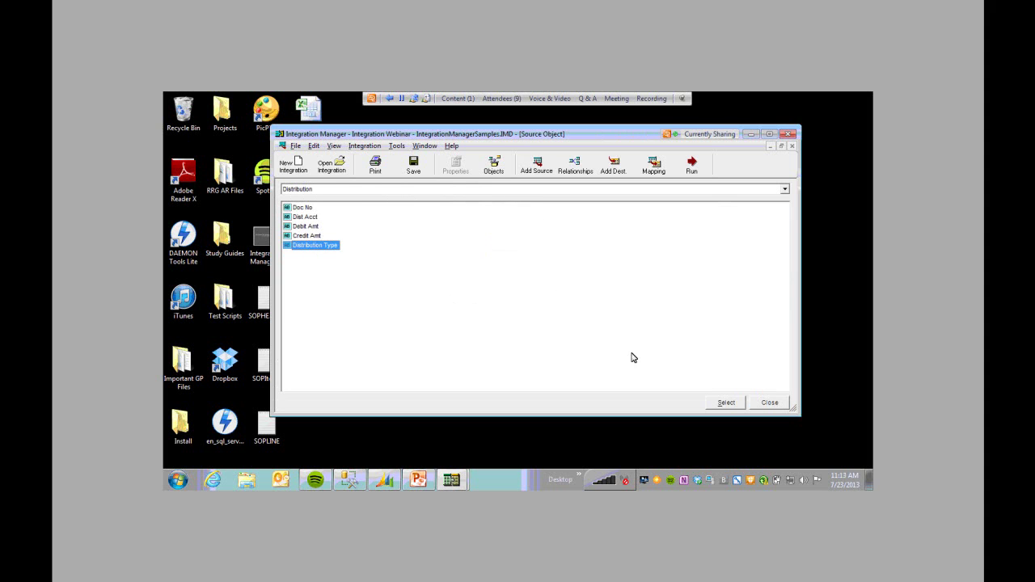
left_click(727, 402)
Step: Map Debit Amount to Debit Amt and Credit Amount to Credit Amt
left_click(575, 240)
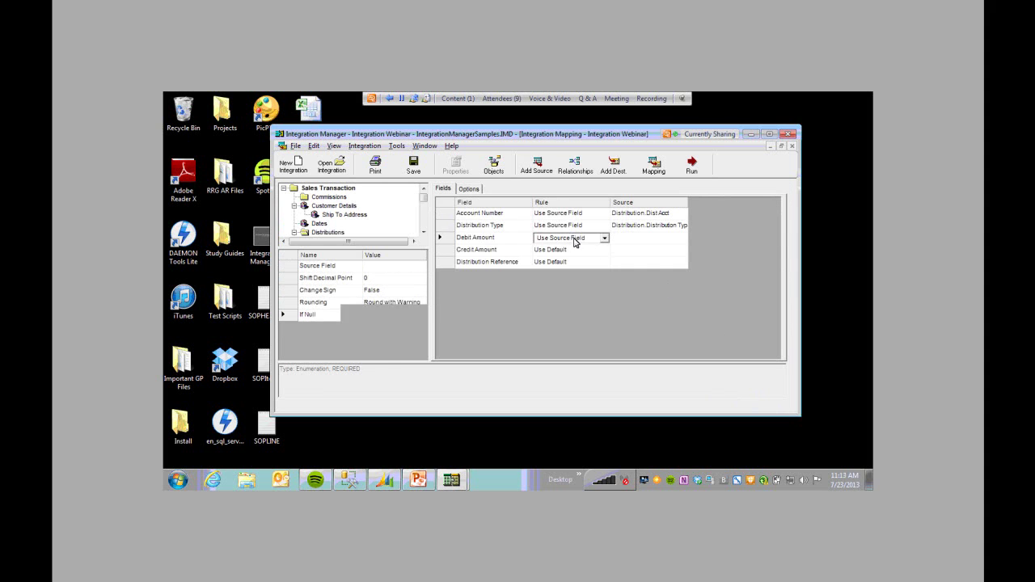
left_click(621, 239)
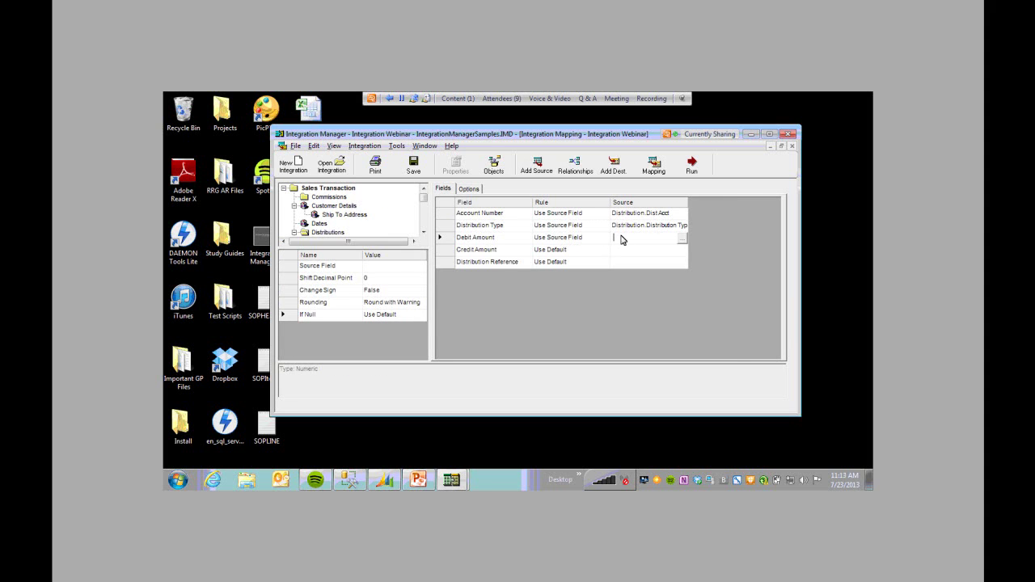
left_click(682, 238)
left_click(305, 227)
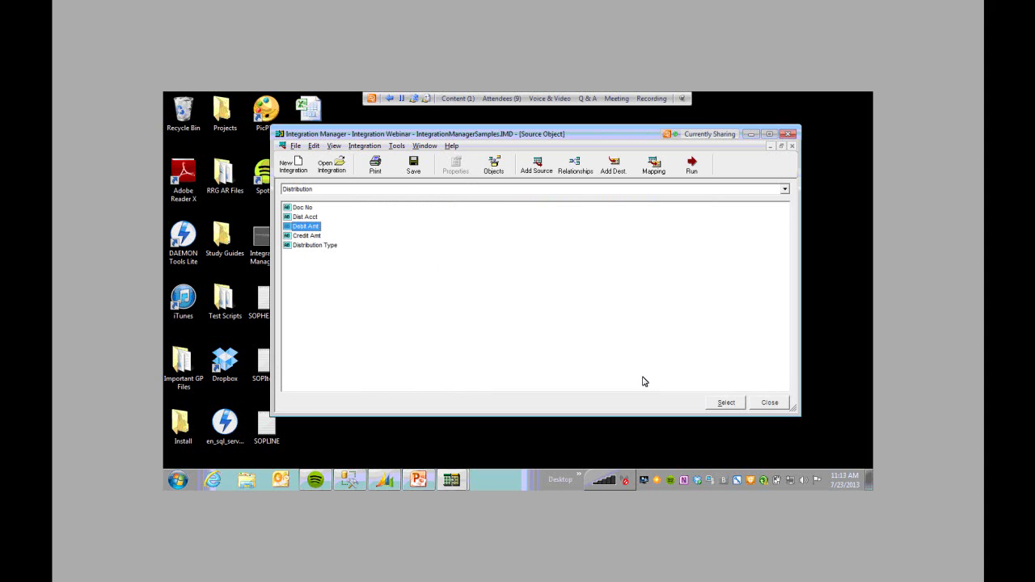
left_click(725, 403)
left_click(584, 251)
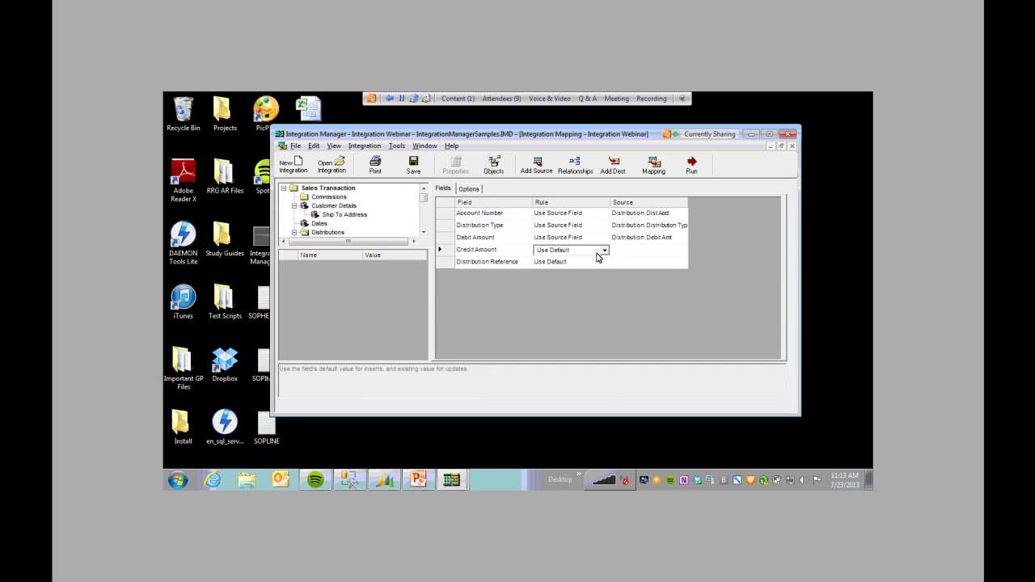
left_click(604, 251)
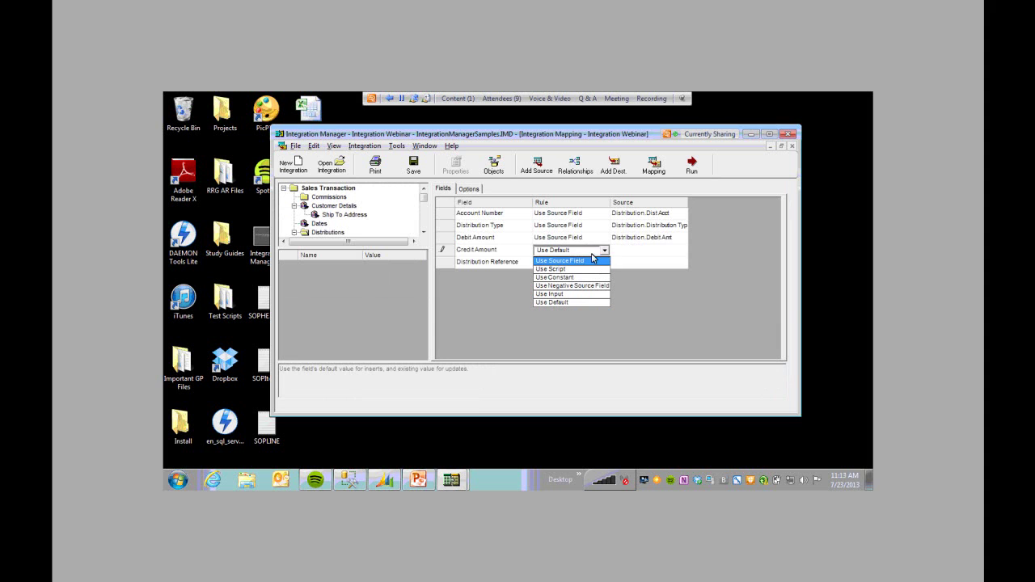
left_click(593, 261)
left_click(682, 248)
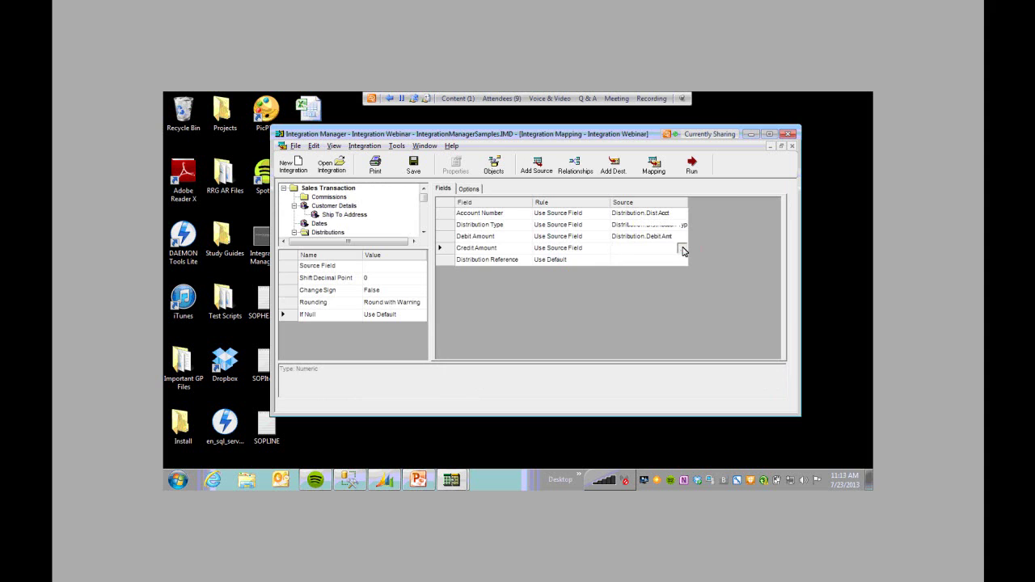
left_click(307, 236)
left_click(718, 402)
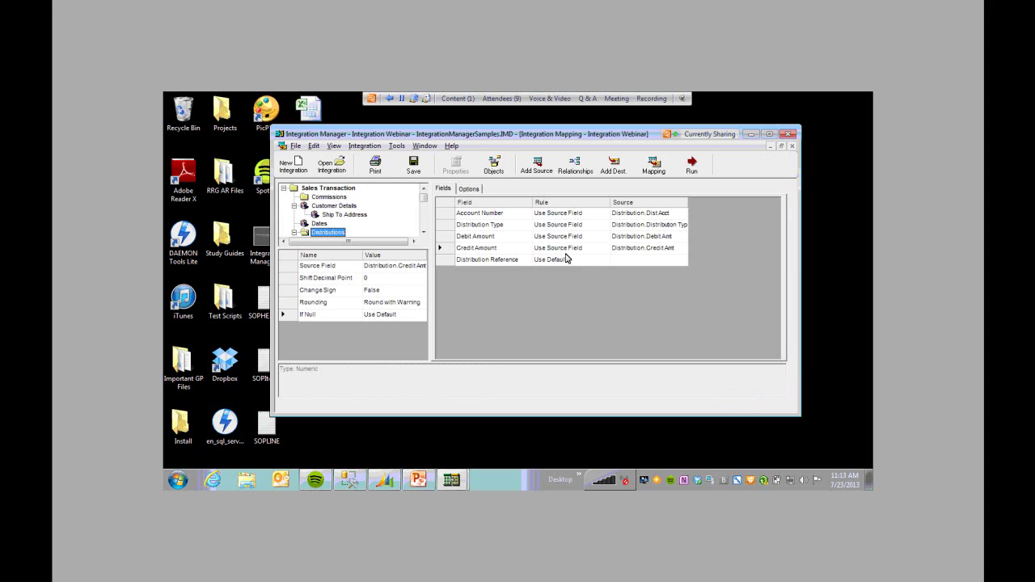
left_click(423, 232)
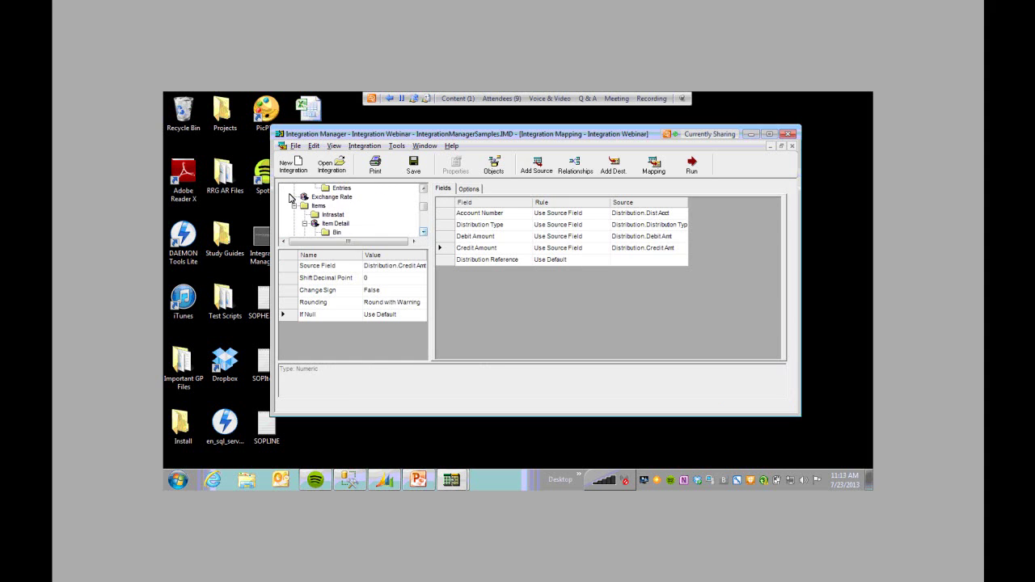
Step: In the Items mappings, take Item Number from the SOP Items field Item No
left_click(308, 207)
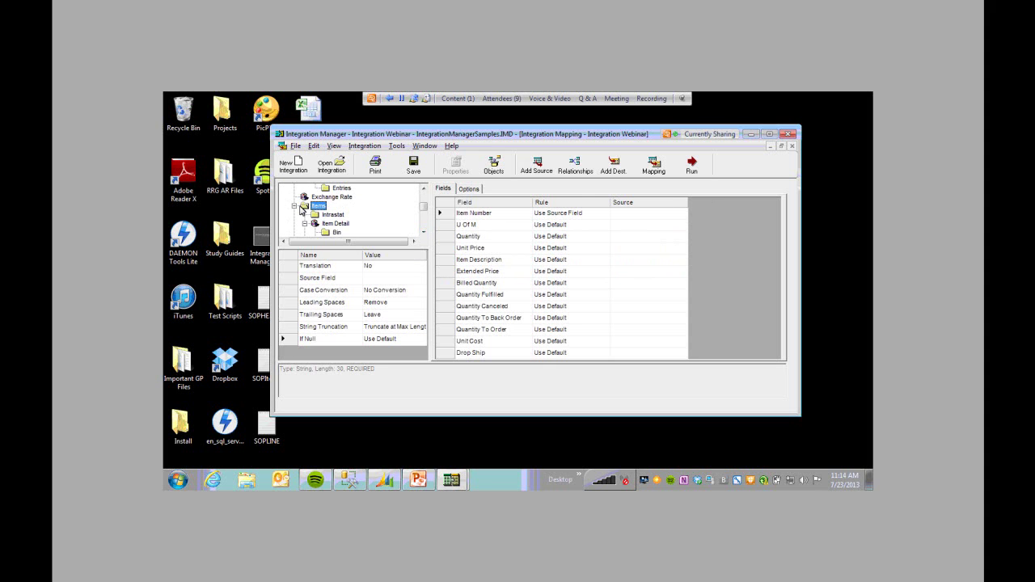
left_click(606, 214)
left_click(658, 215)
left_click(683, 213)
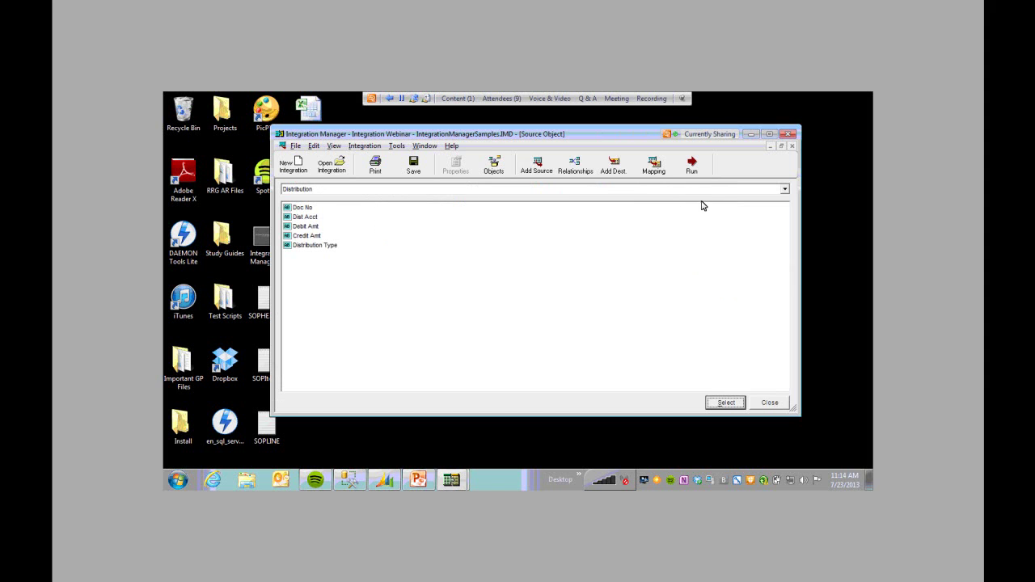
left_click(784, 190)
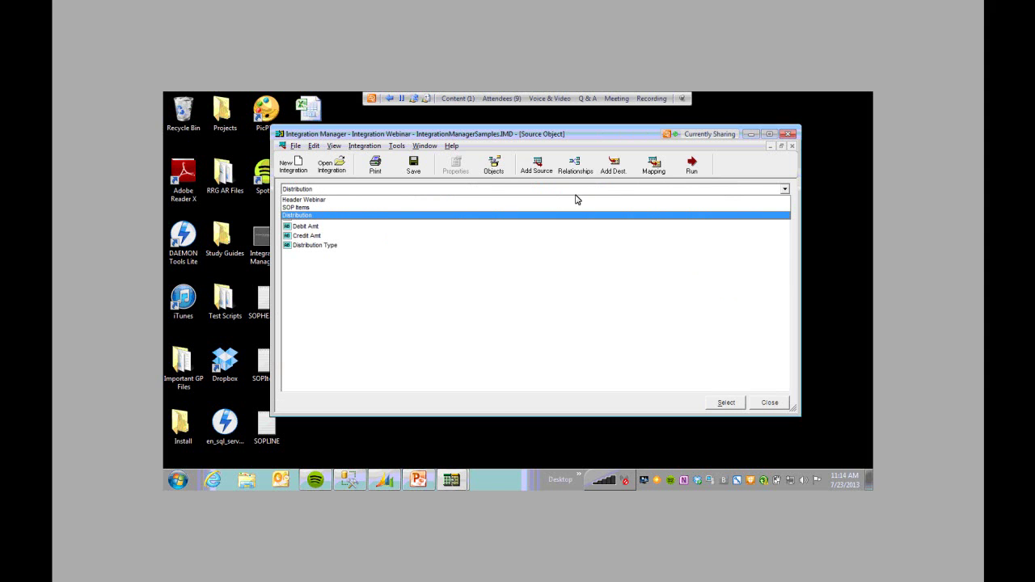
left_click(327, 207)
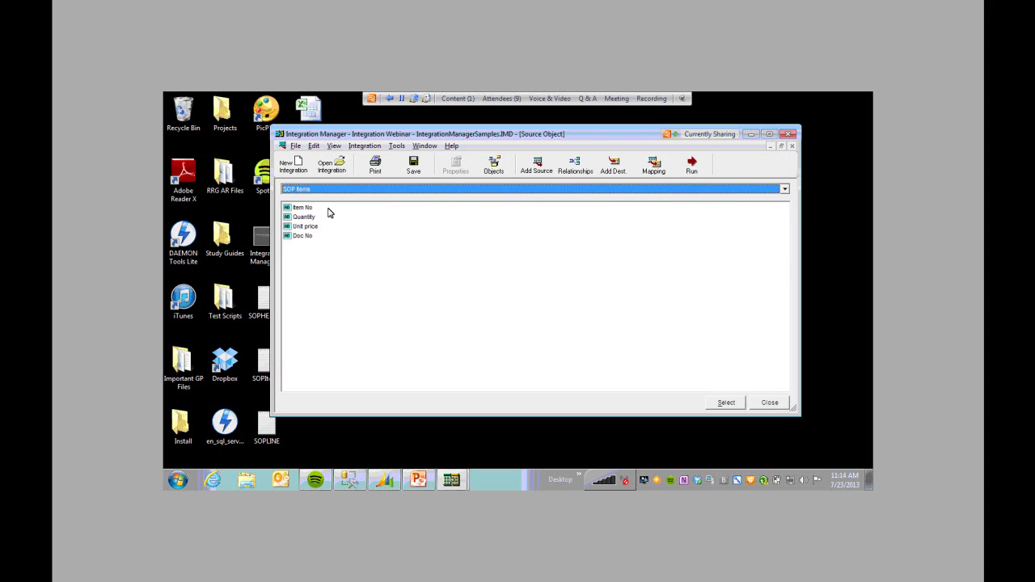
left_click(313, 208)
left_click(724, 402)
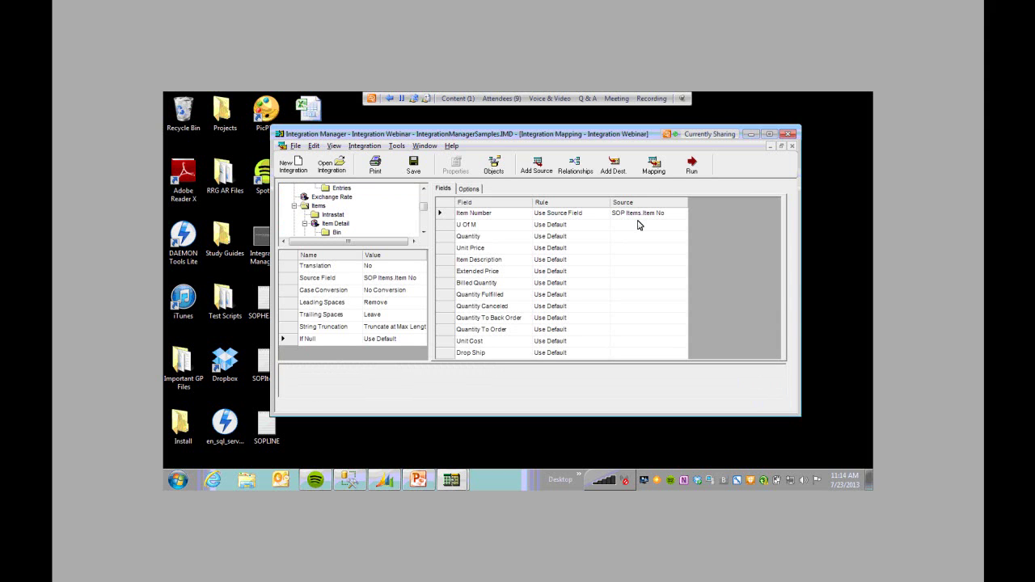
Step: Map Quantity to SOP Items Quantity and Unit Price to SOP Items Unit price
left_click(598, 237)
left_click(605, 238)
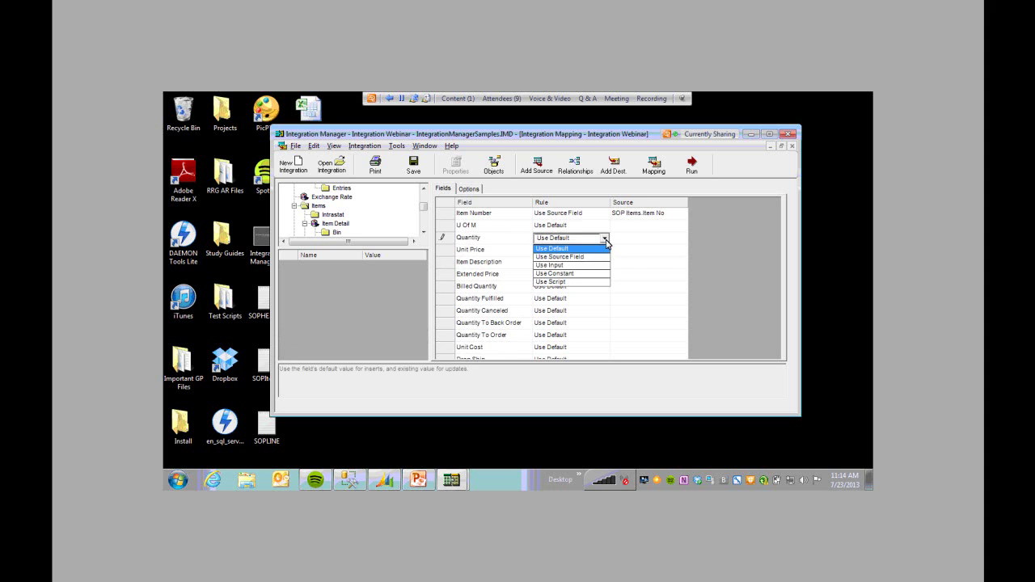
left_click(591, 257)
left_click(684, 236)
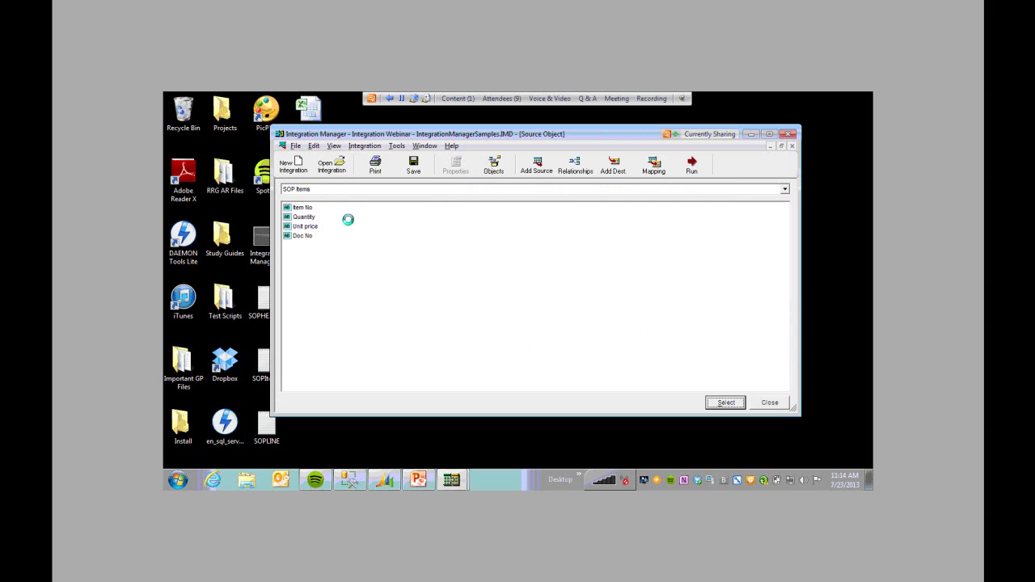
left_click(304, 217)
left_click(724, 404)
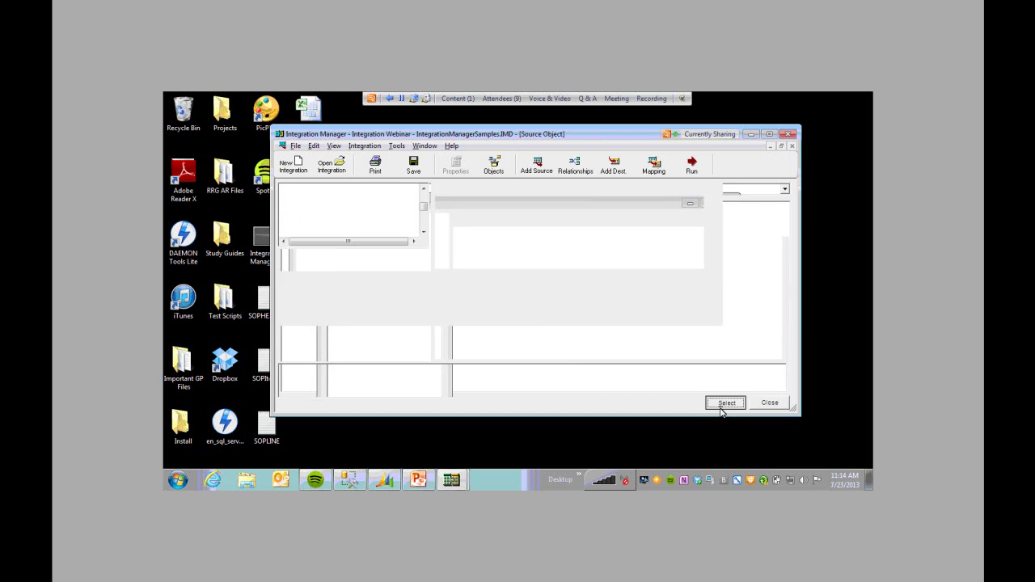
left_click(574, 249)
left_click(603, 249)
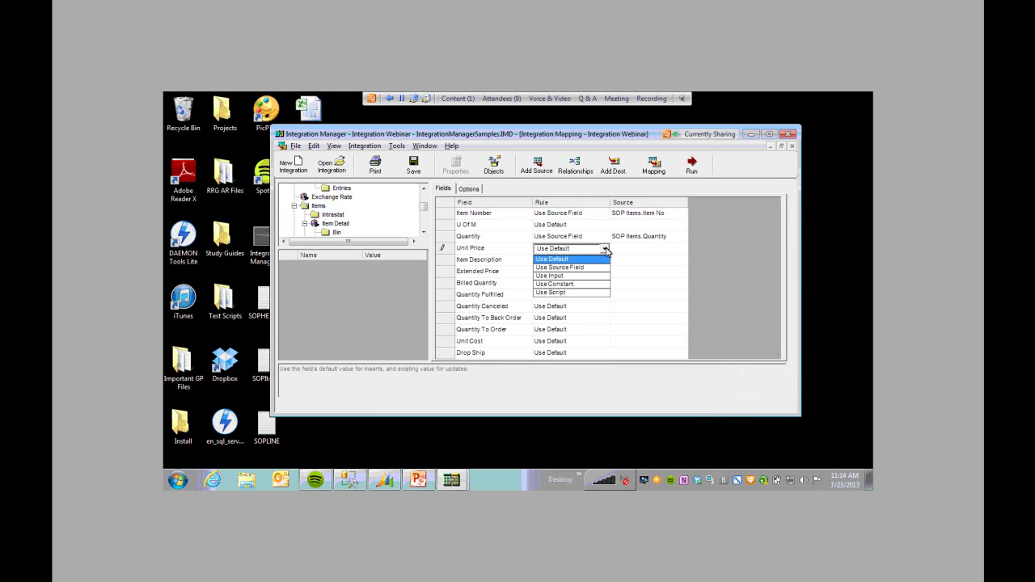
left_click(568, 269)
left_click(682, 248)
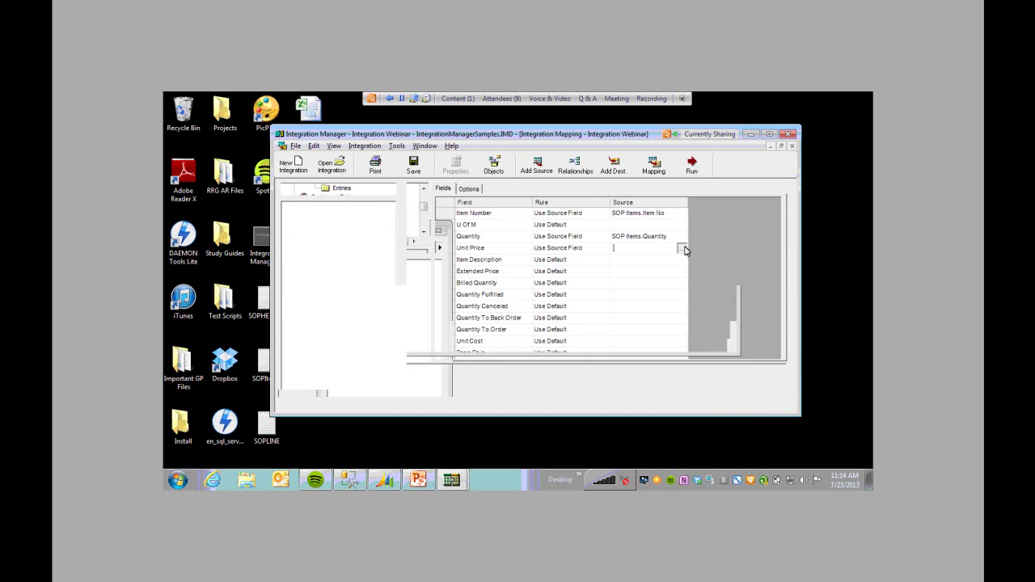
left_click(306, 227)
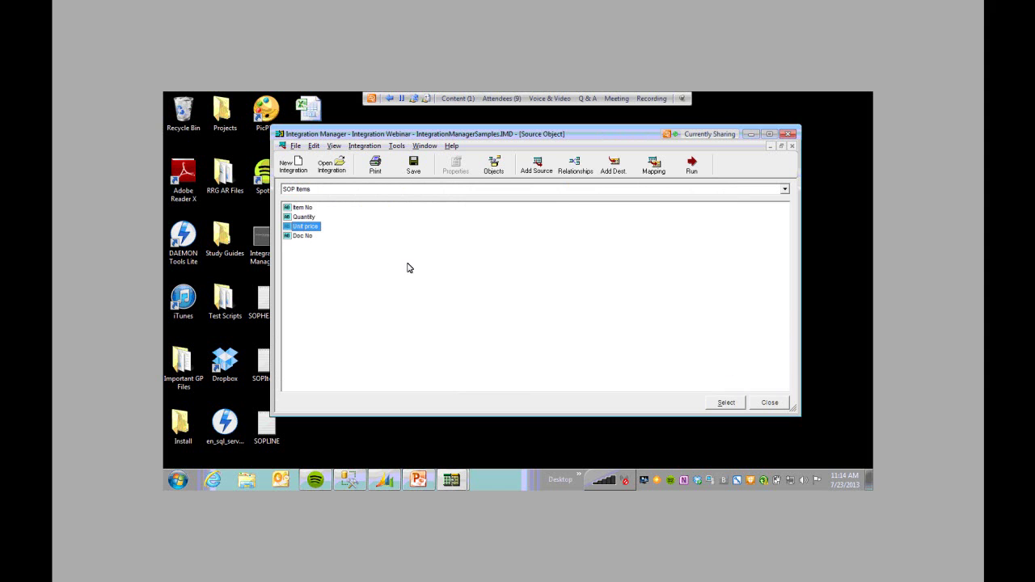
left_click(725, 402)
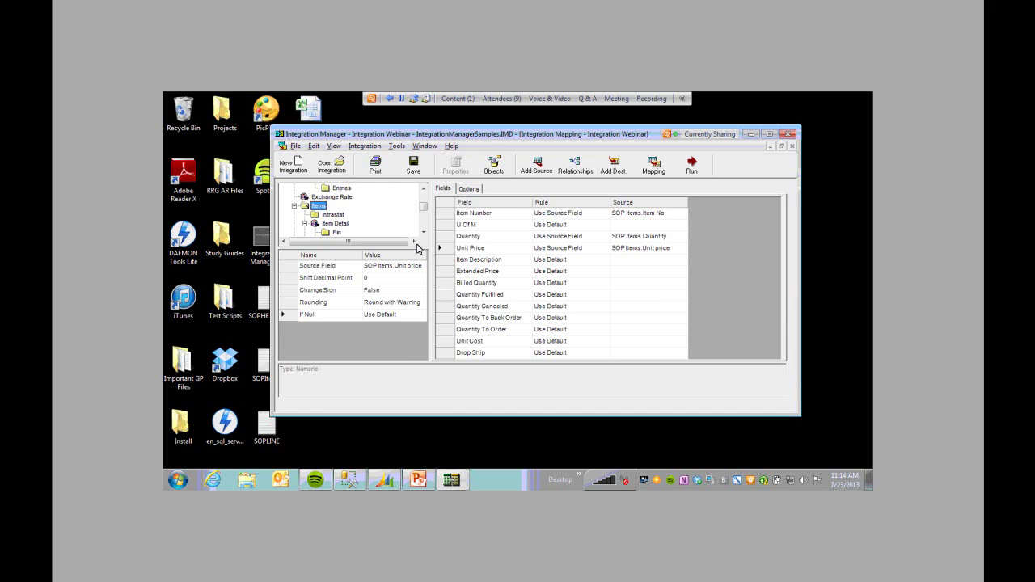
Step: Switch over to Dynamics GP
left_click(423, 232)
scroll(423, 226, "up", 8)
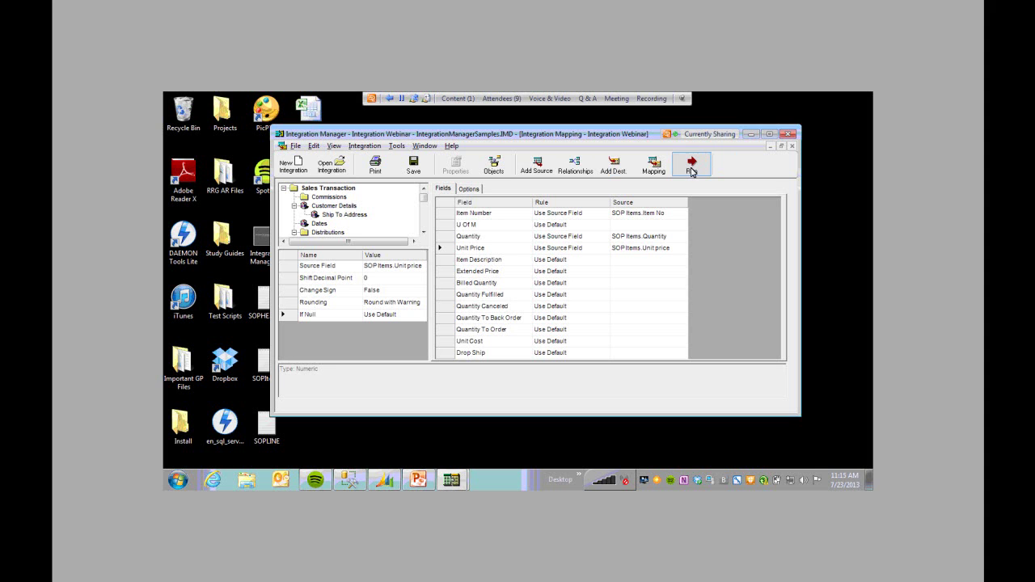
left_click(452, 480)
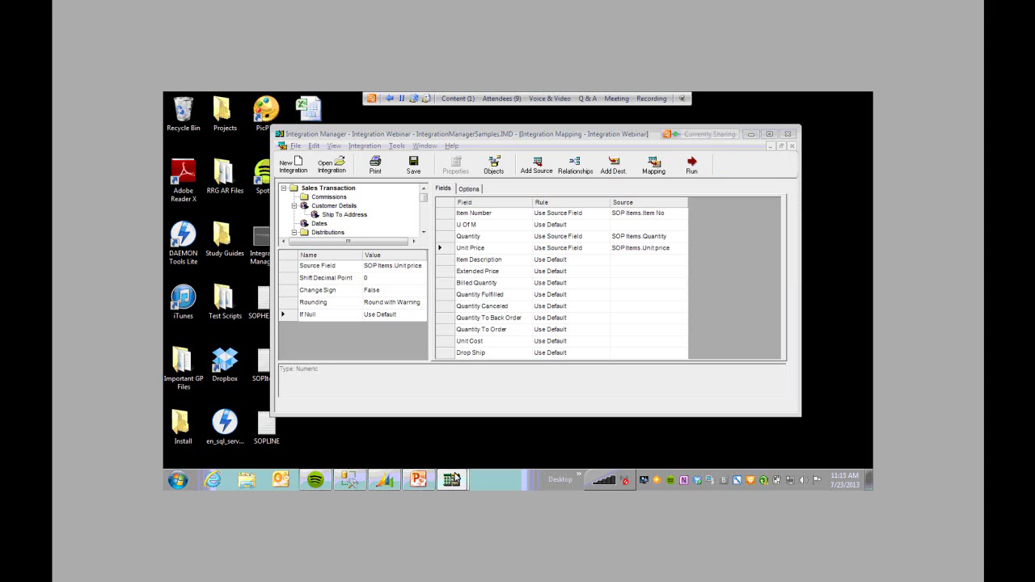
Step: On the Dynamics GP Sales page, briefly open and close Sales Batch Entry and Sales Transaction Entry
left_click(387, 480)
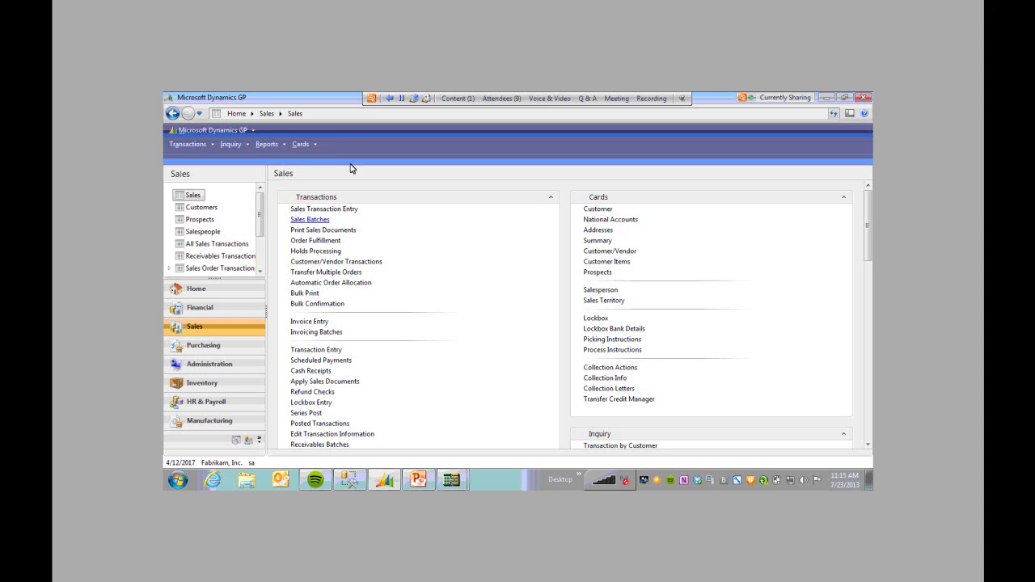
left_click(311, 220)
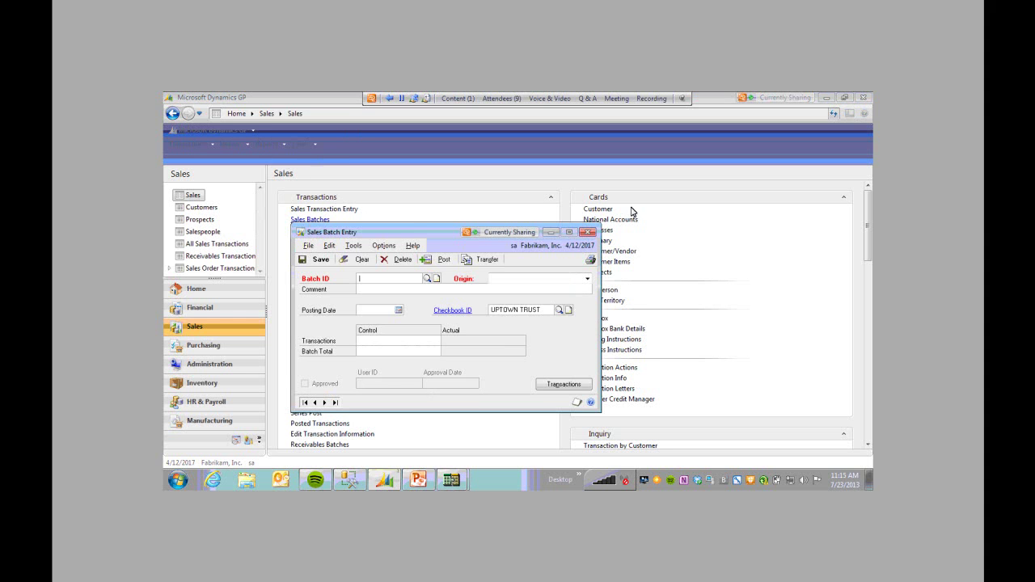
left_click(587, 232)
left_click(309, 210)
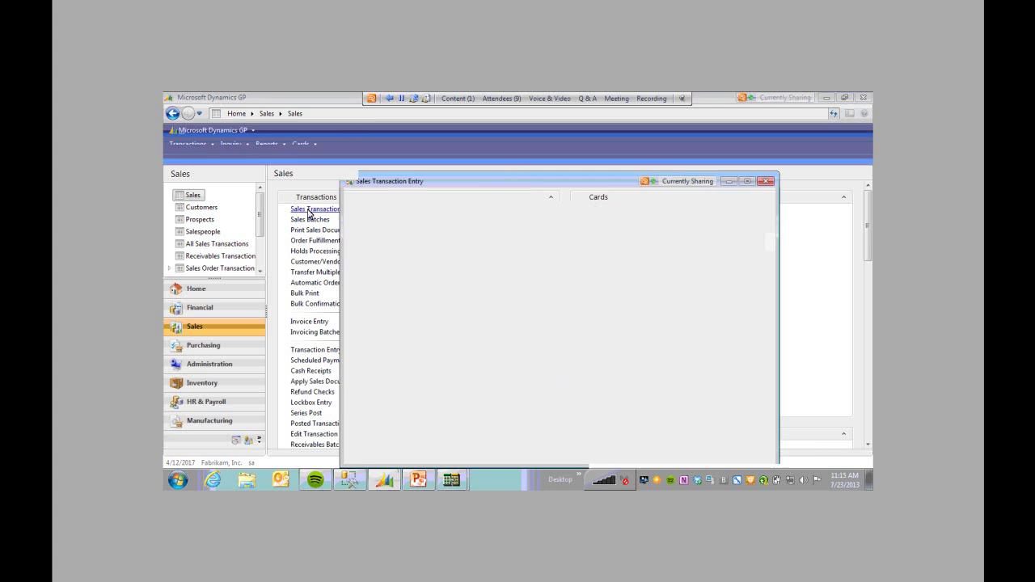
left_click(446, 464)
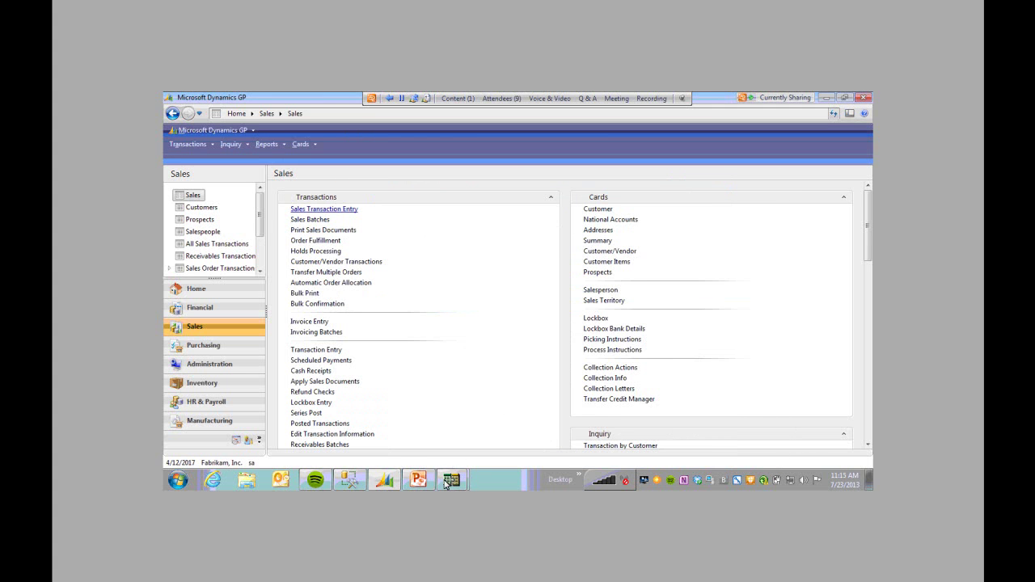
scroll(522, 364, "down", 10)
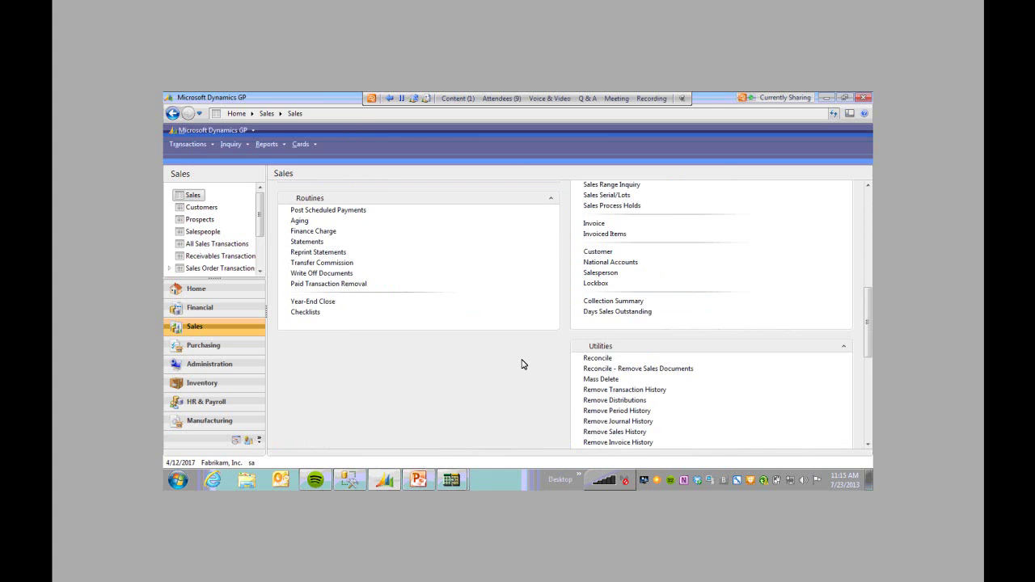
Step: Run the Integration Webinar integration, saving it first, and dismiss the missing source field warning
mouse_move(451, 480)
left_click(450, 455)
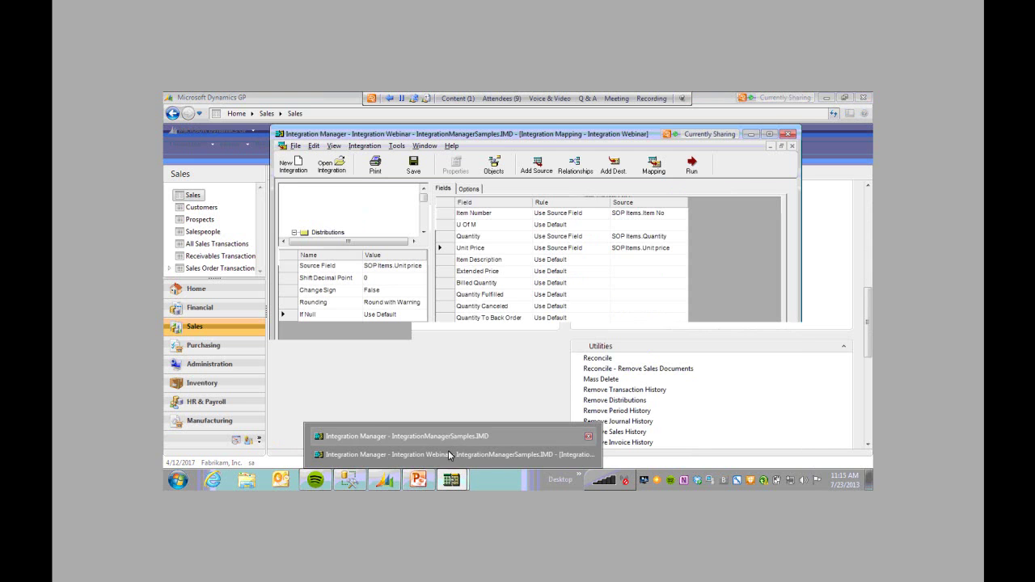
left_click(692, 166)
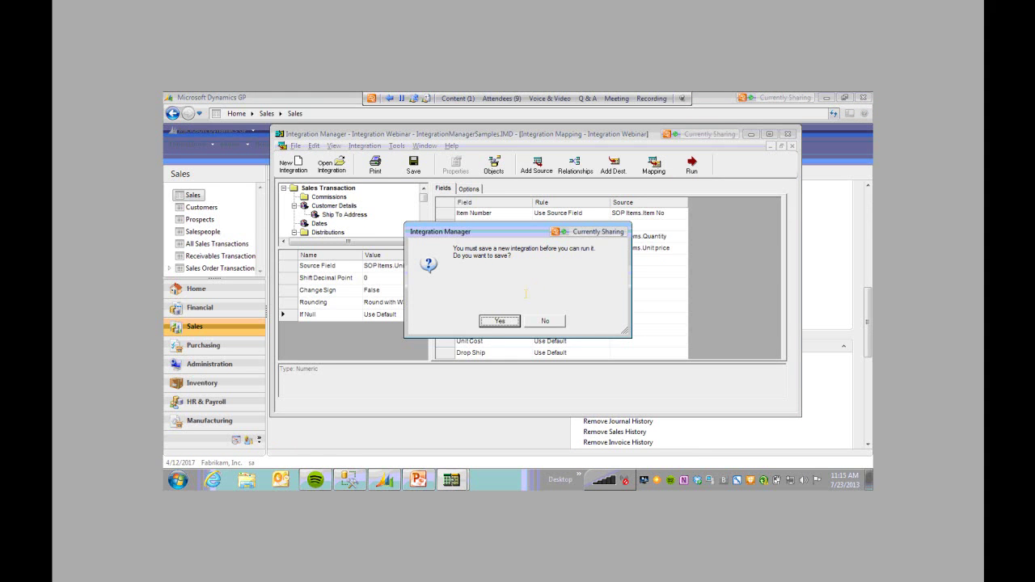
left_click(501, 321)
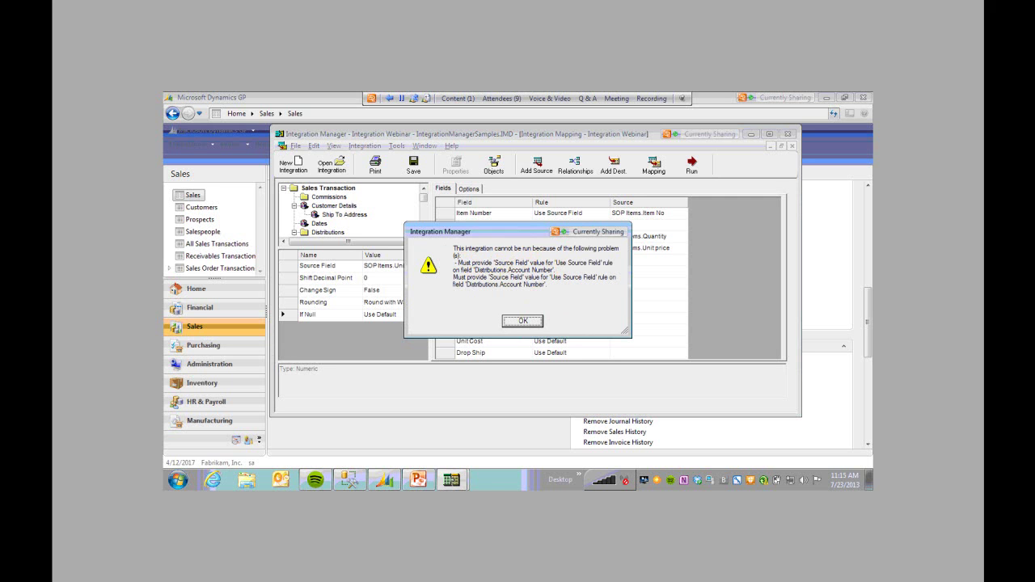
left_click(524, 321)
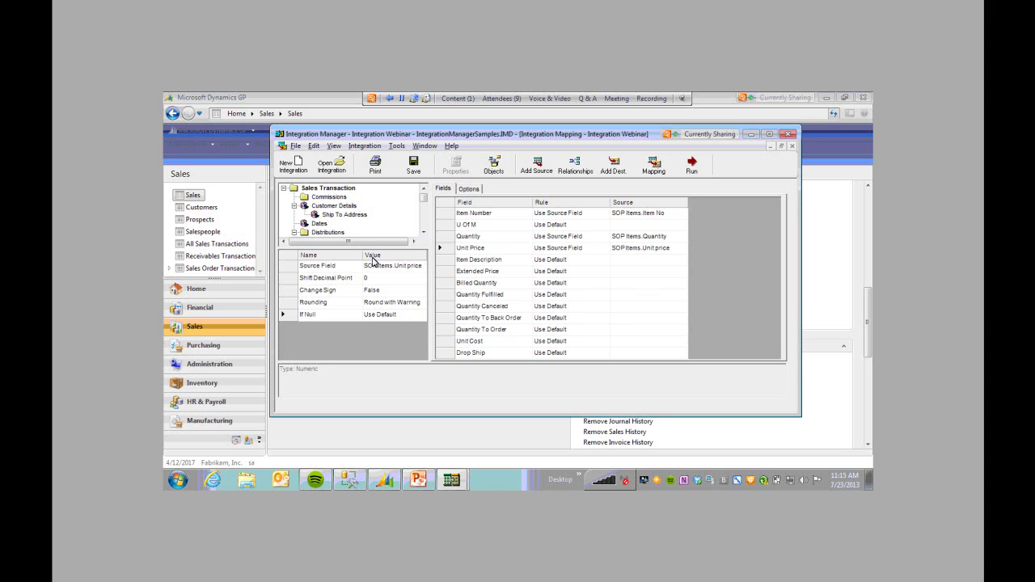
Step: Remap Distributions Account Number to Distribution > Dist Acct and run the integration again
left_click(329, 232)
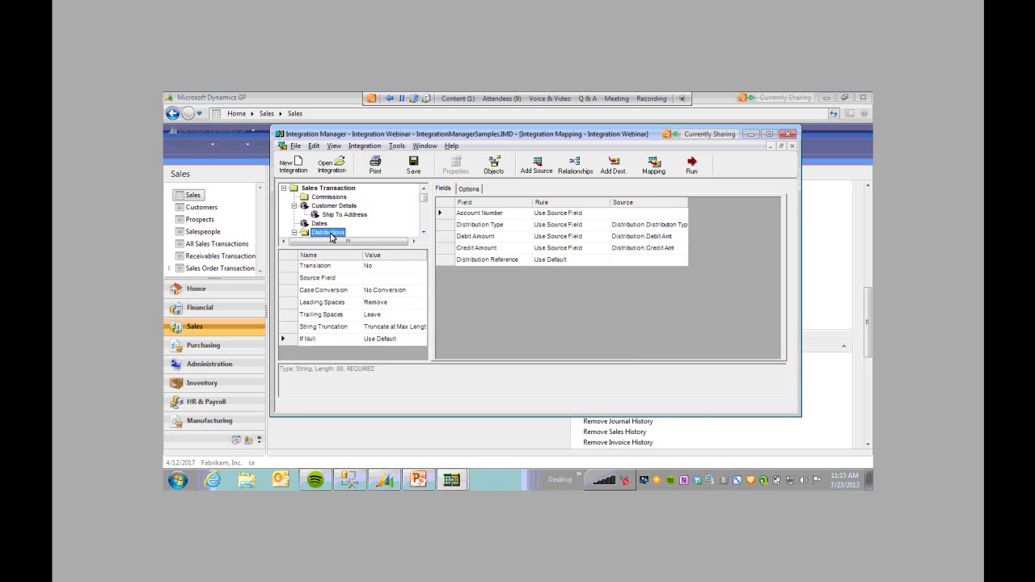
left_click(643, 224)
left_click(684, 225)
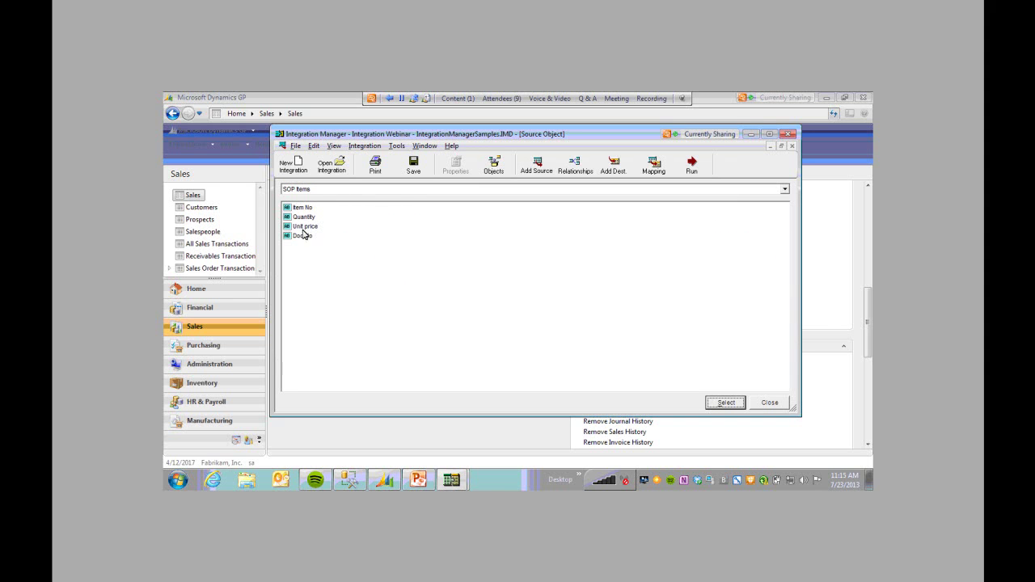
left_click(387, 188)
left_click(377, 215)
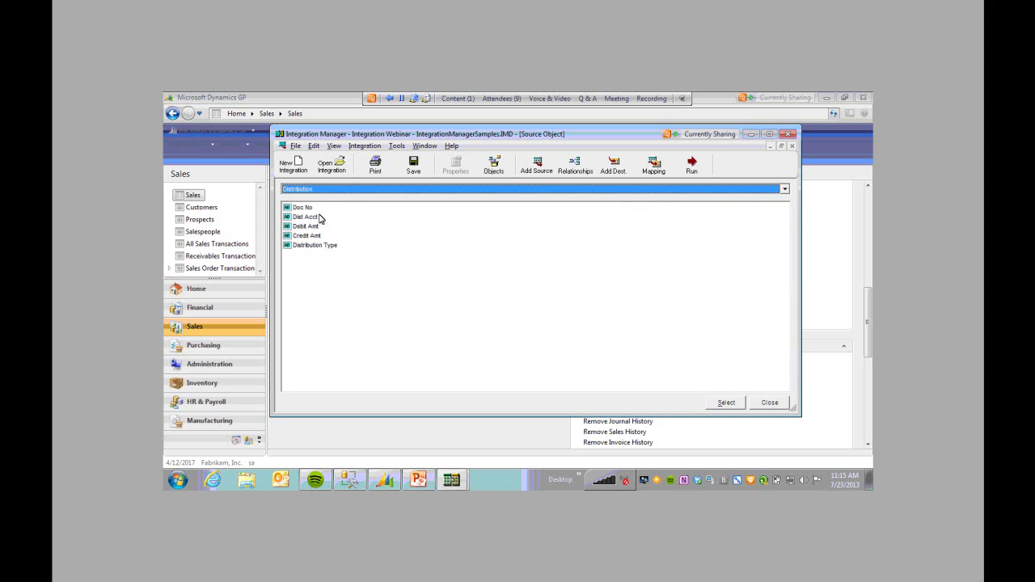
left_click(307, 217)
left_click(727, 402)
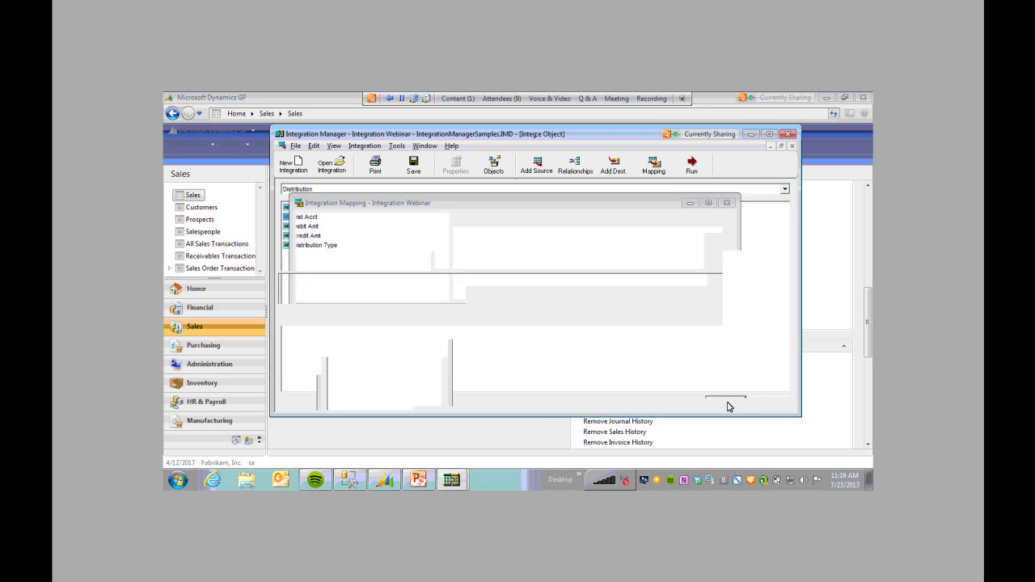
left_click(692, 164)
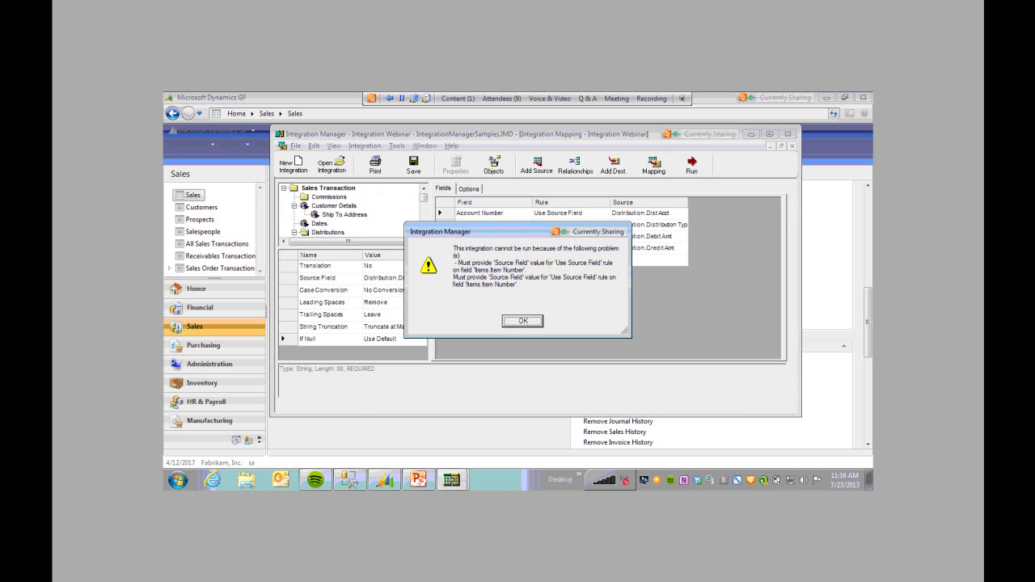
left_click(523, 321)
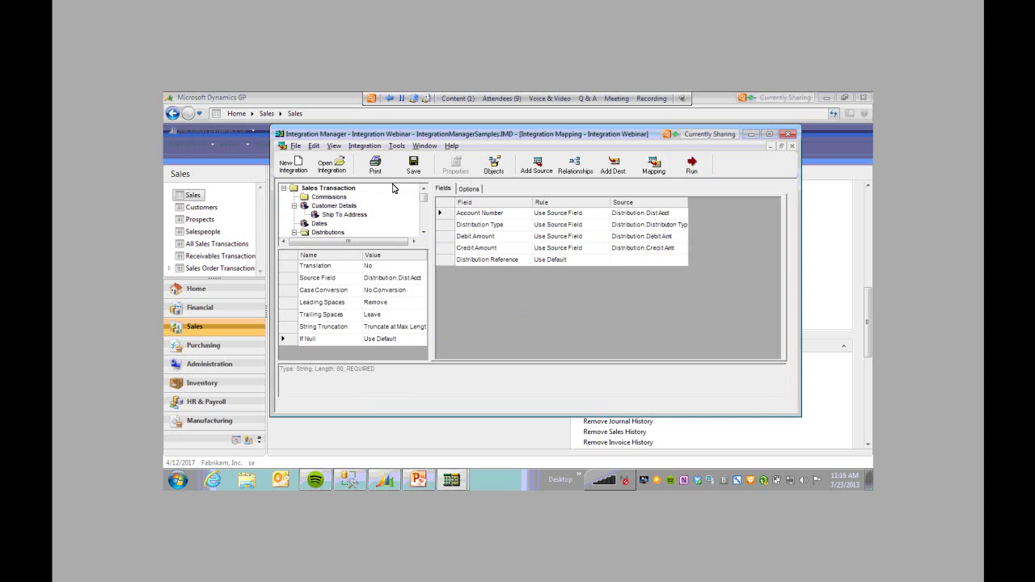
left_click(423, 232)
left_click(424, 232)
left_click(423, 233)
left_click(423, 232)
left_click(423, 232)
left_click(305, 223)
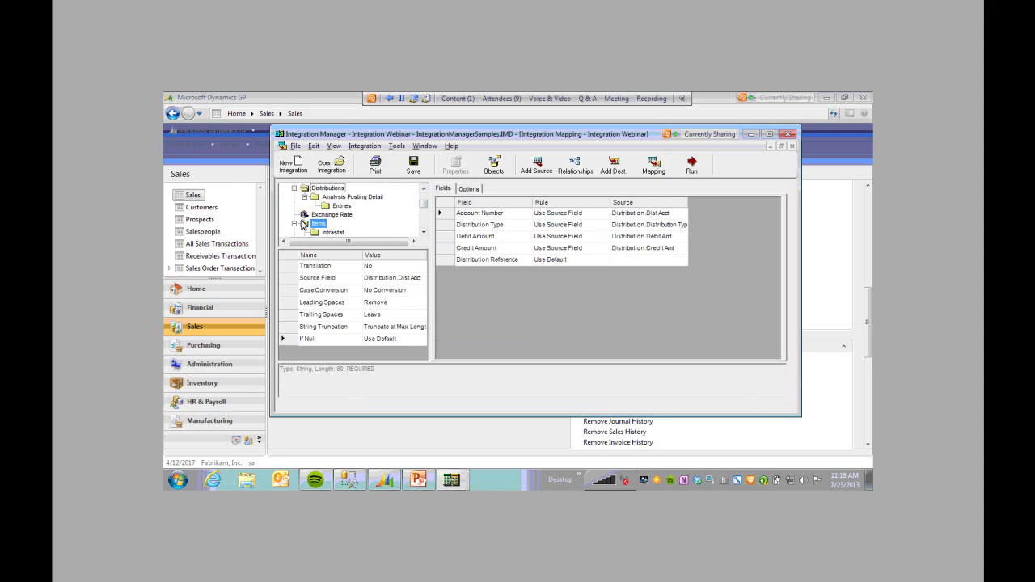
left_click(634, 217)
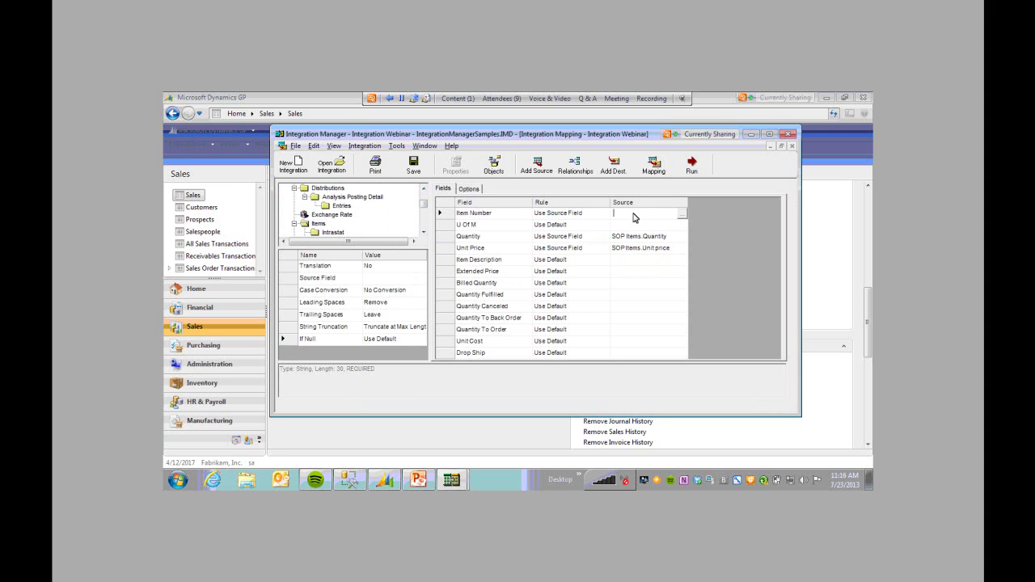
left_click(684, 214)
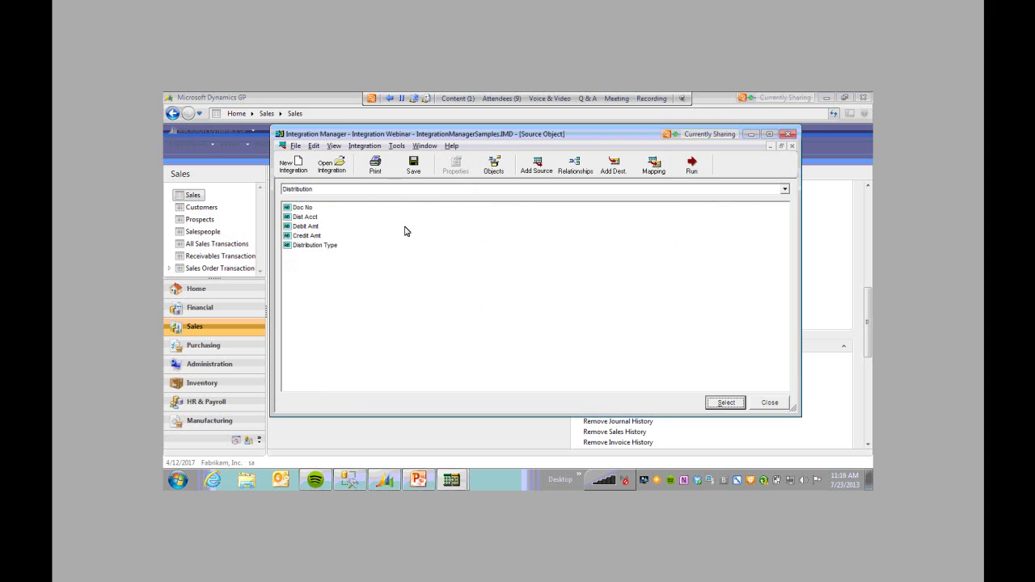
left_click(514, 188)
left_click(472, 209)
left_click(301, 208)
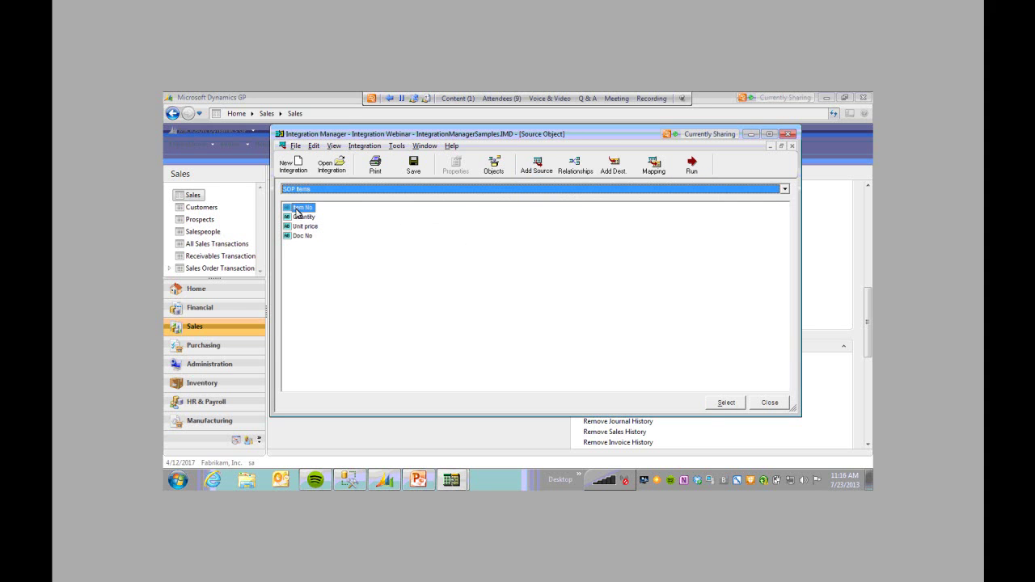
left_click(727, 402)
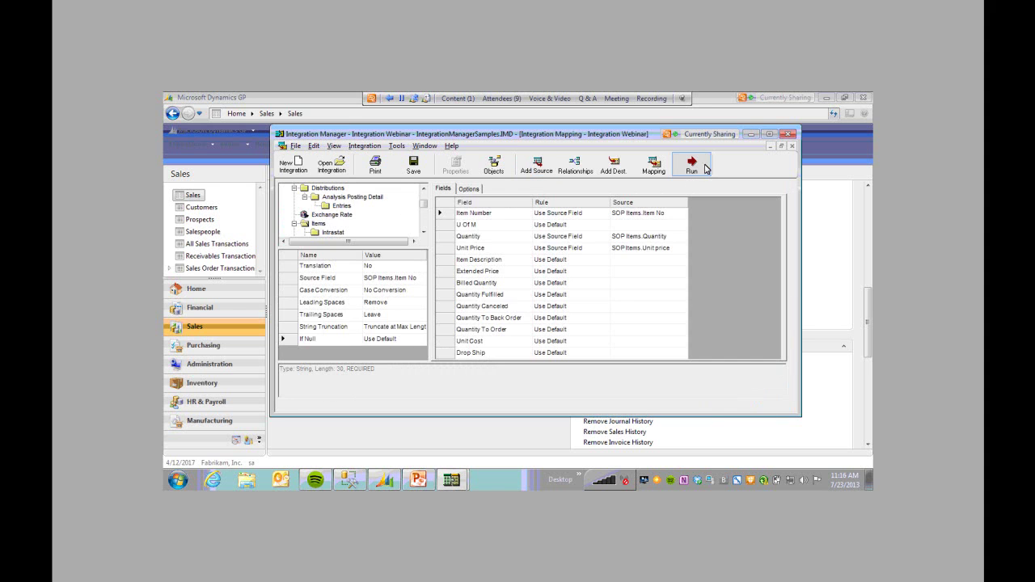
Step: Run Integration Webinar and review the log, confirming both documents integrated with none failed
left_click(694, 170)
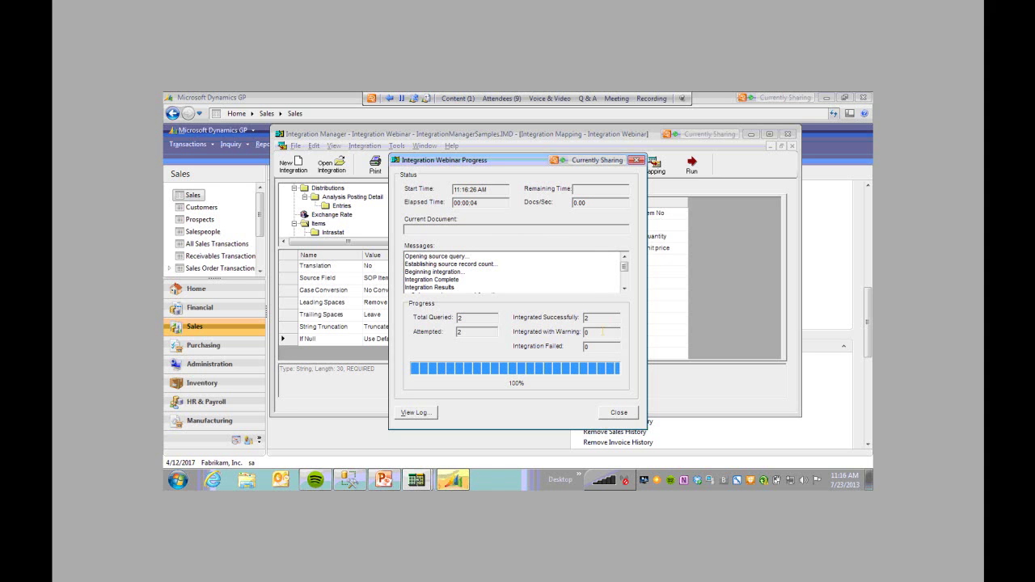
left_click(415, 413)
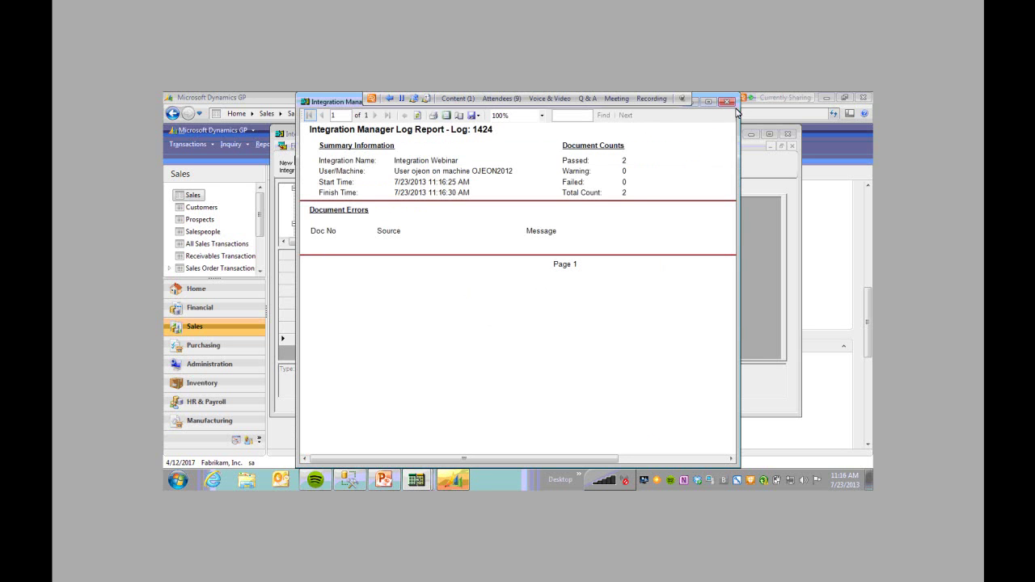
left_click(729, 103)
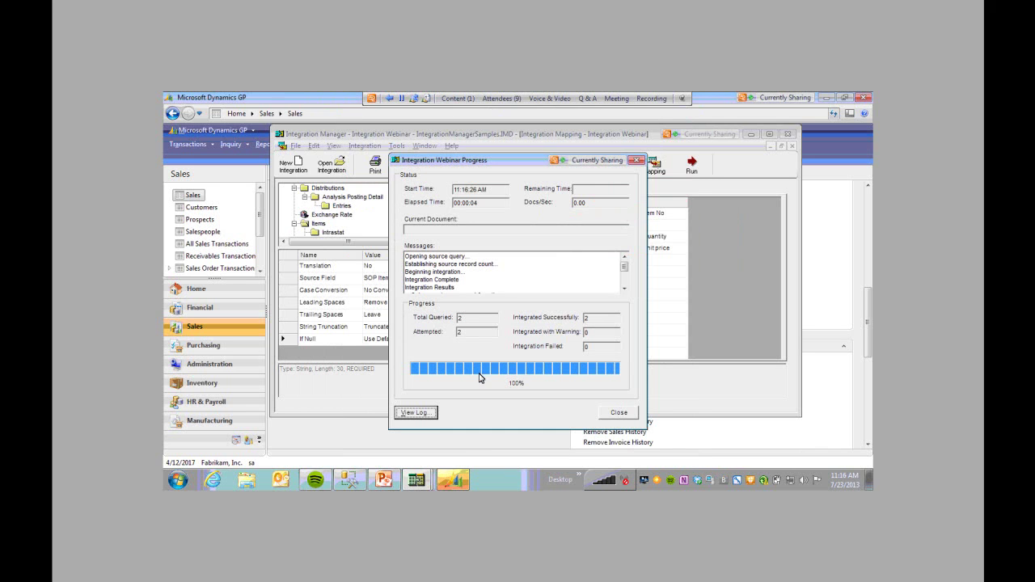
left_click(595, 319)
left_click(601, 334)
Step: Bring Dynamics GP to the front on its Sales area page
mouse_move(453, 483)
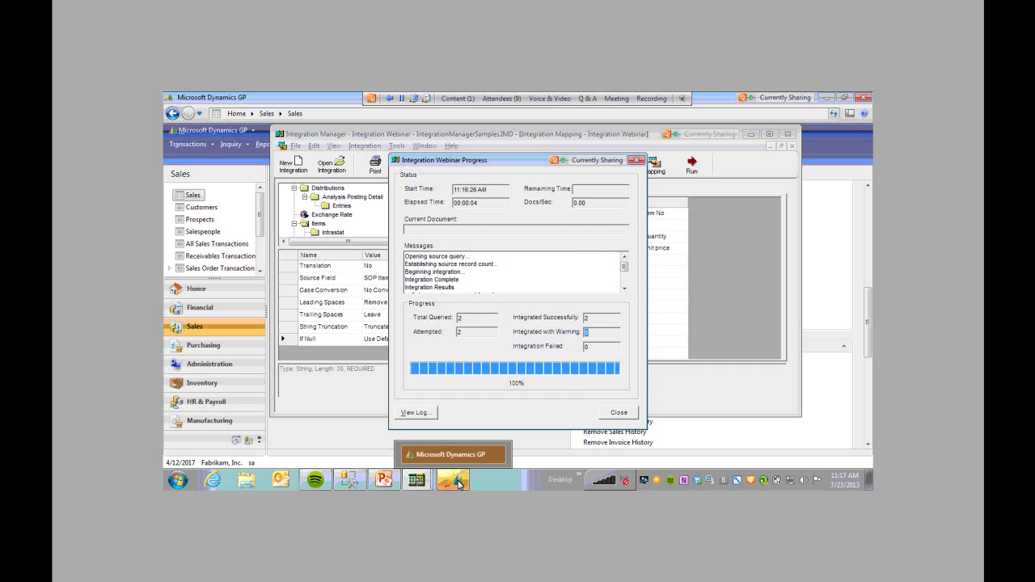
left_click(453, 455)
left_click(208, 332)
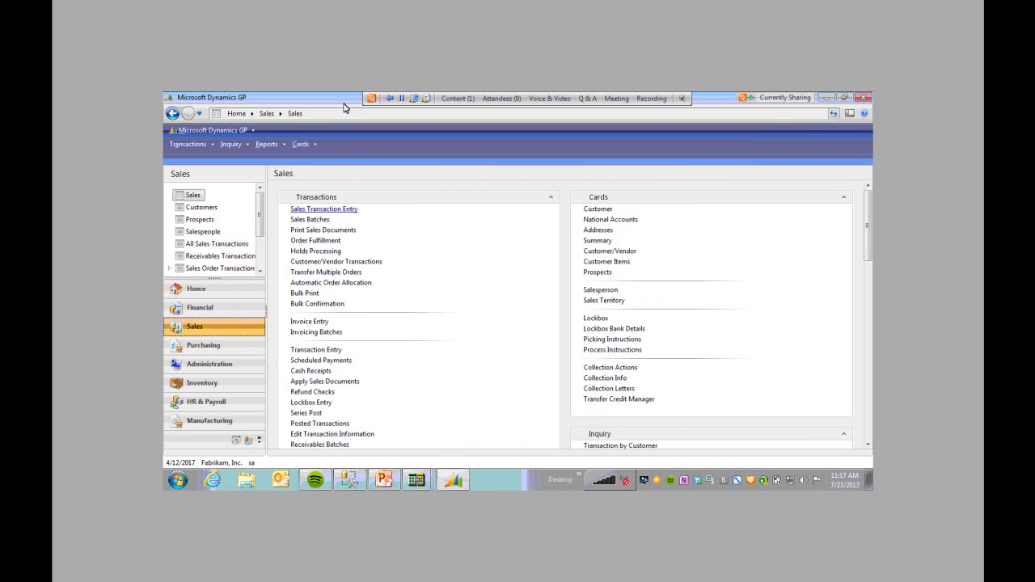
Step: Open sales batch IMTEST, view its first imported invoice, then show the desktop
left_click(323, 220)
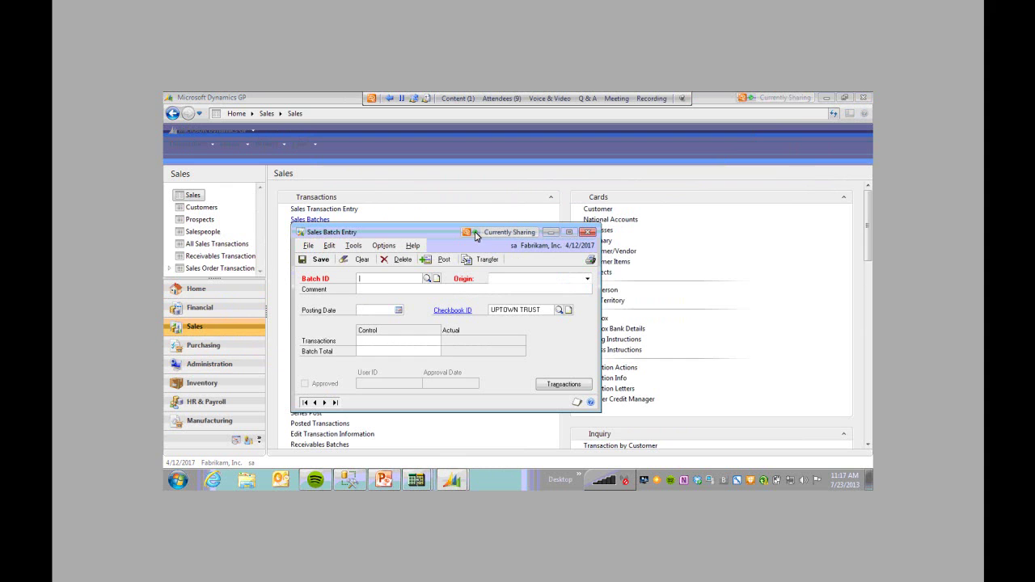
left_click(427, 278)
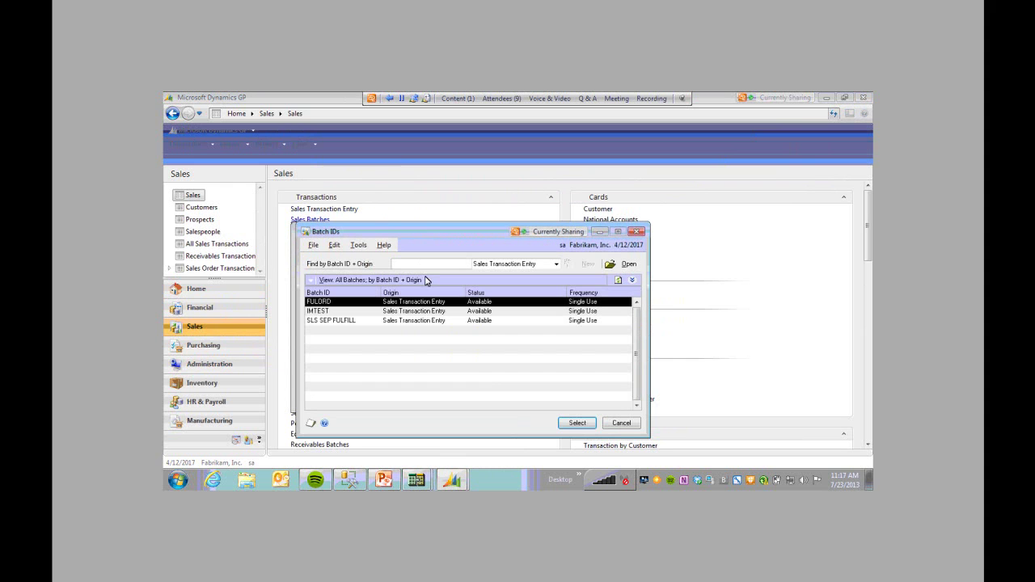
double_click(422, 312)
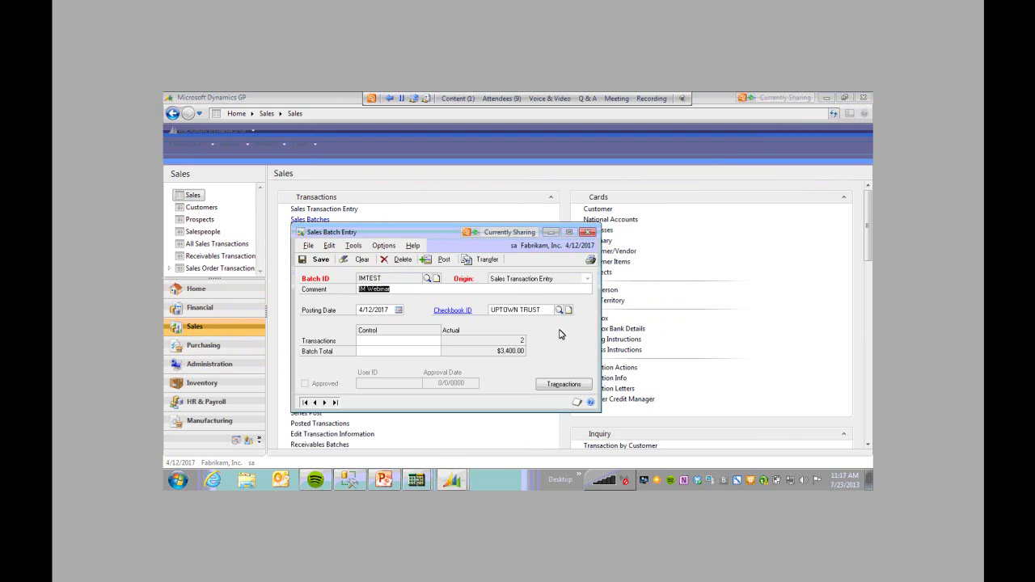
left_click(573, 388)
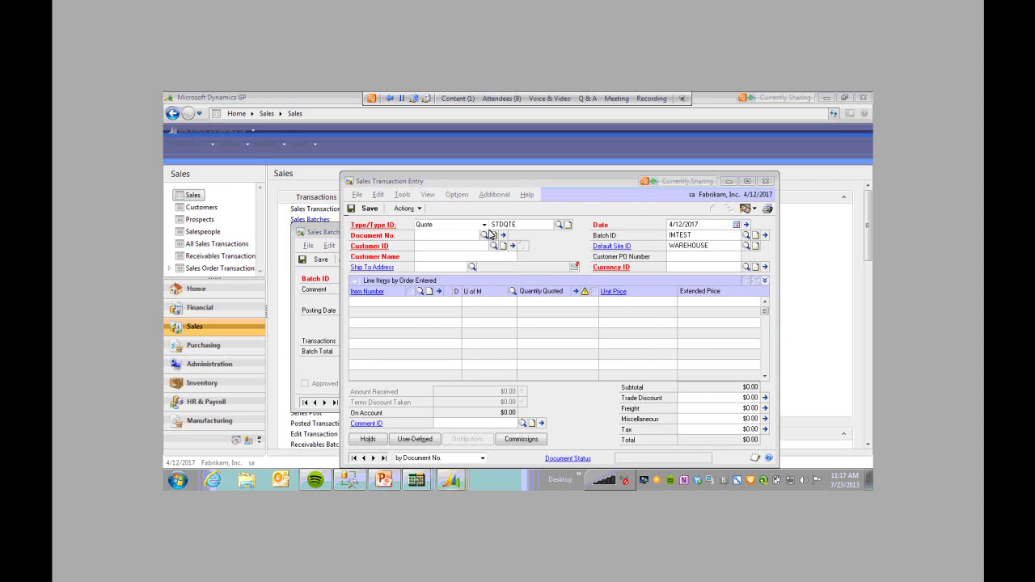
left_click(485, 234)
left_click(555, 411)
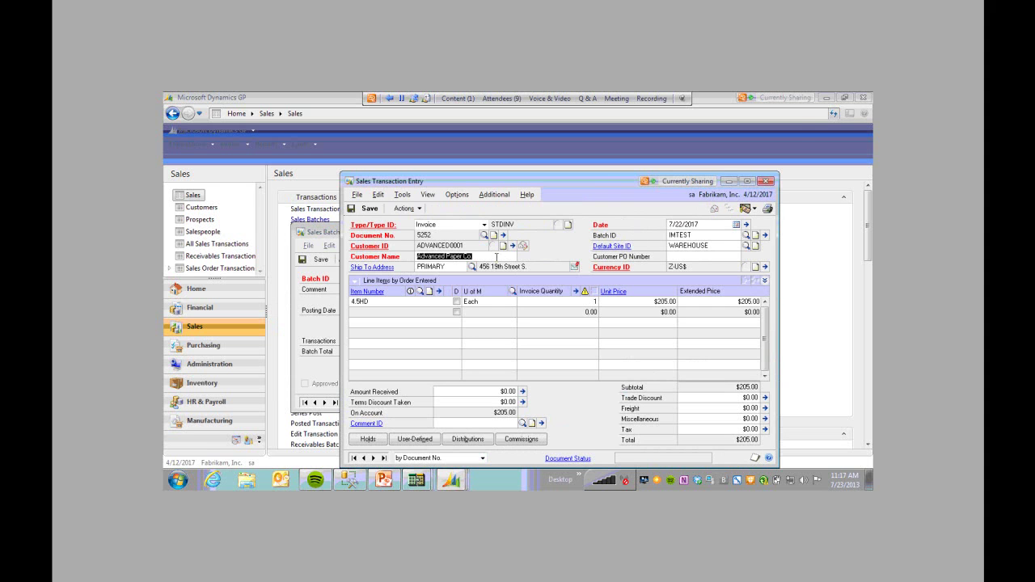
key("super+d")
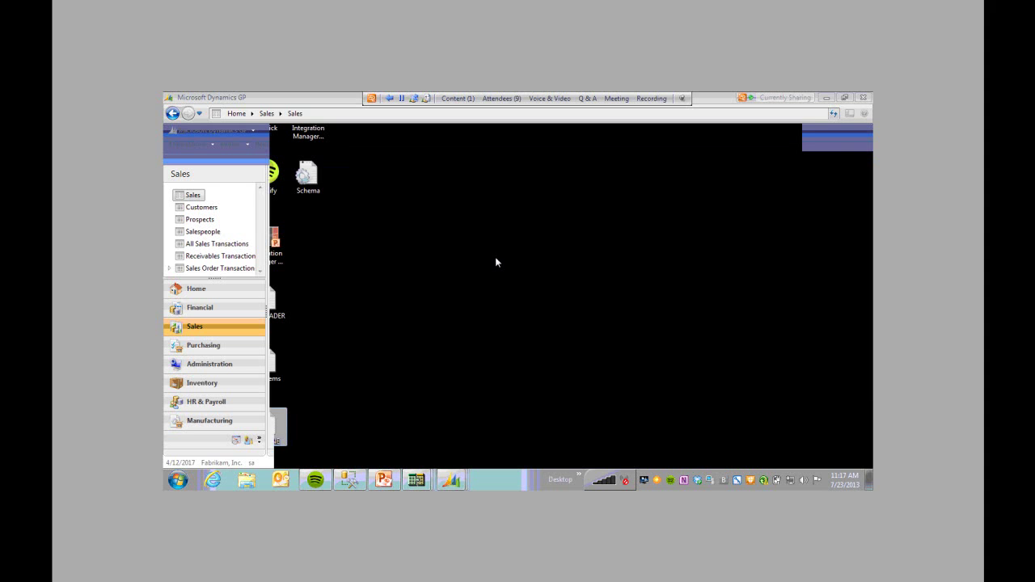
Step: Open the Integration Manager Data workbook, check document number in D2, and return to Dynamics GP
double_click(305, 123)
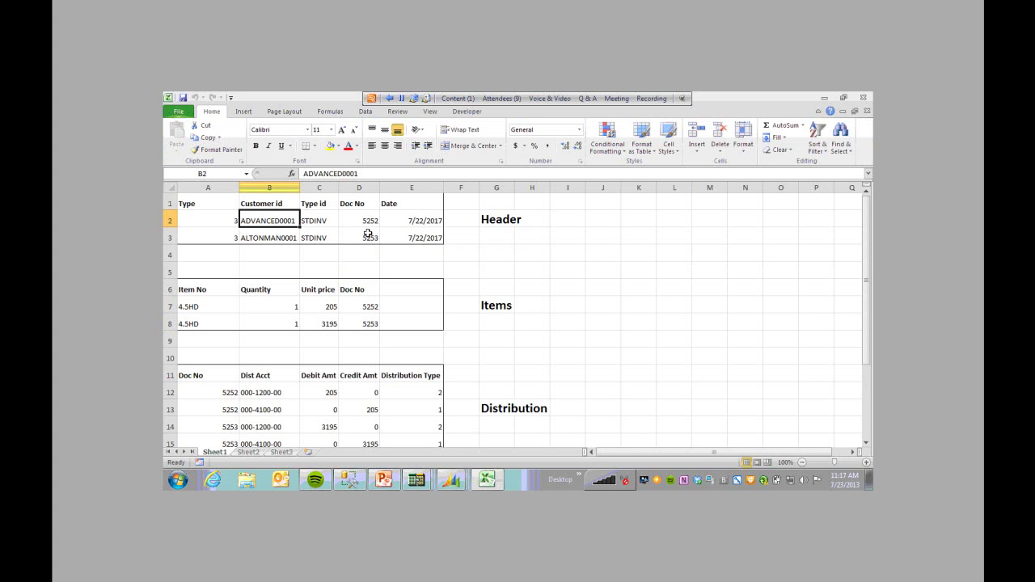
left_click(372, 222)
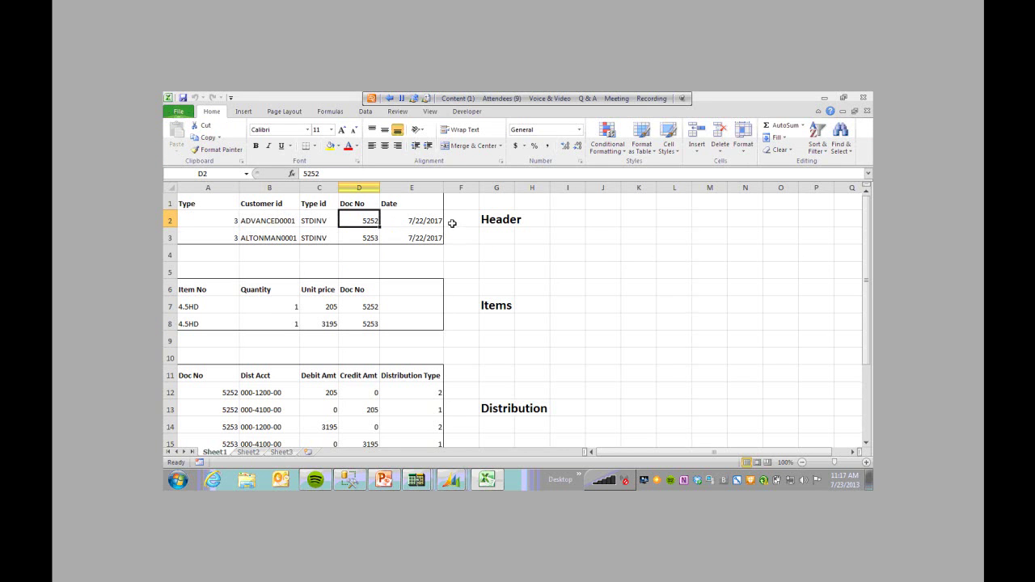
key("alt+Tab")
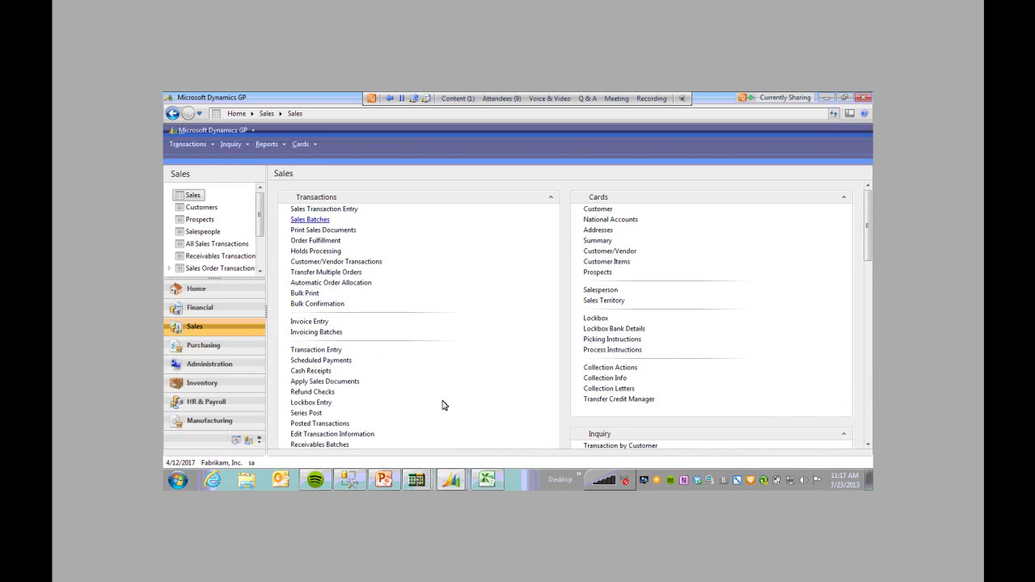
Step: Review invoice 5252's distributions, confirming balanced $205.00 SALES and RECV entries
mouse_move(450, 484)
left_click(446, 453)
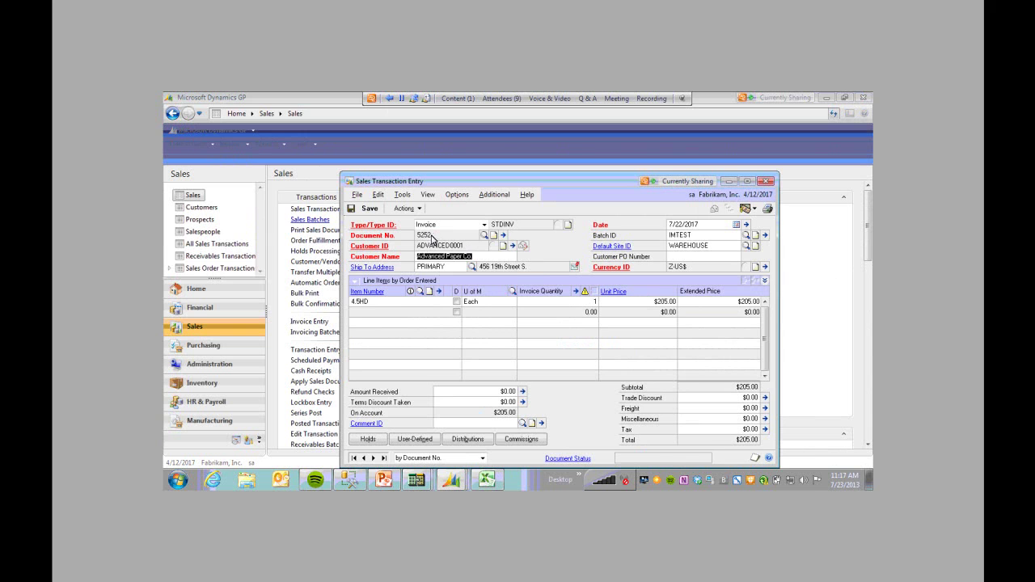
left_click(377, 301)
key("Tab")
key("Tab")
key("Tab")
left_click(471, 442)
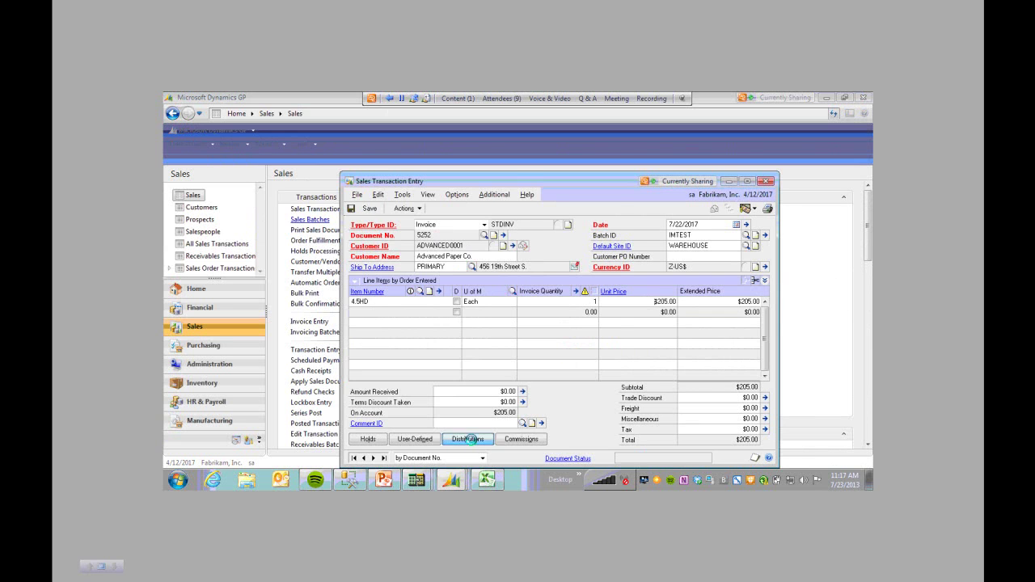
left_click_drag(429, 199, 373, 105)
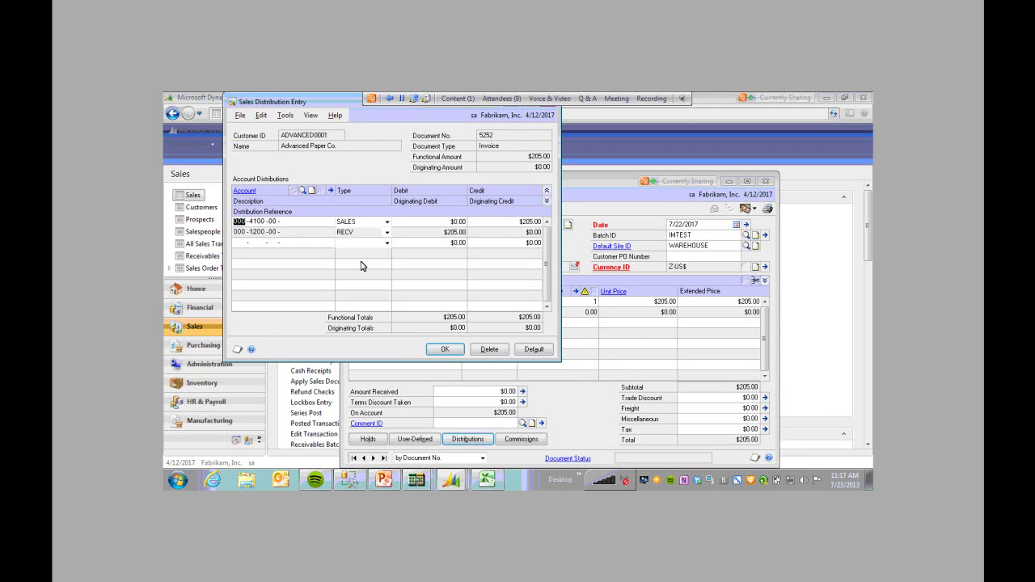
left_click(447, 349)
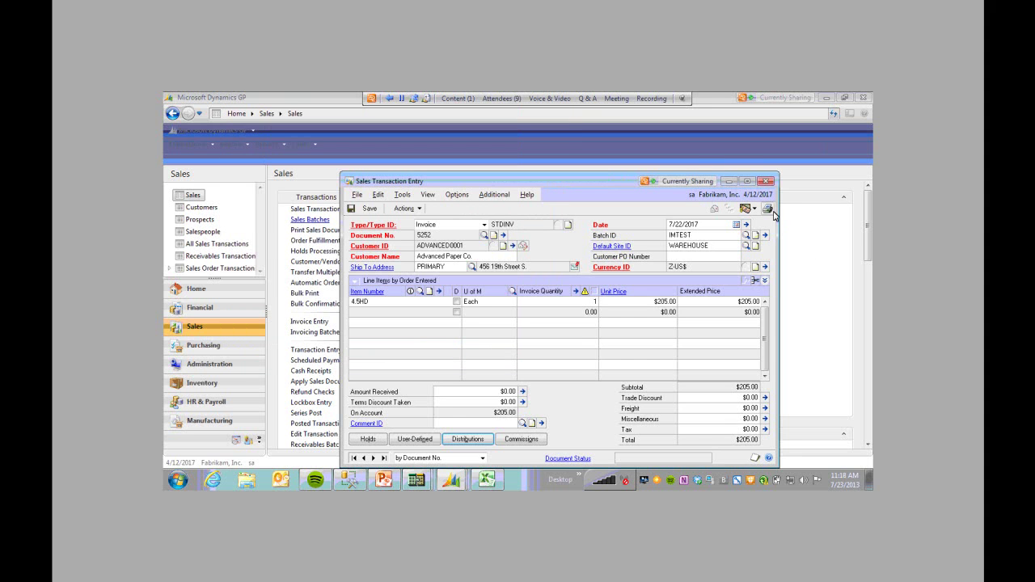
Step: Close invoice 5252, saving it, and return to the sales batch window
left_click(768, 185)
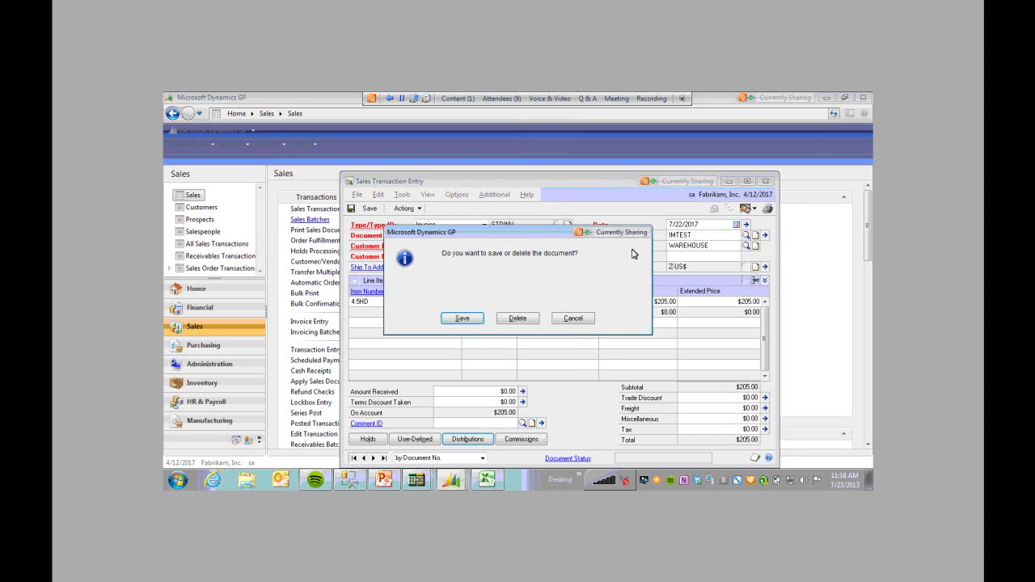
left_click(472, 322)
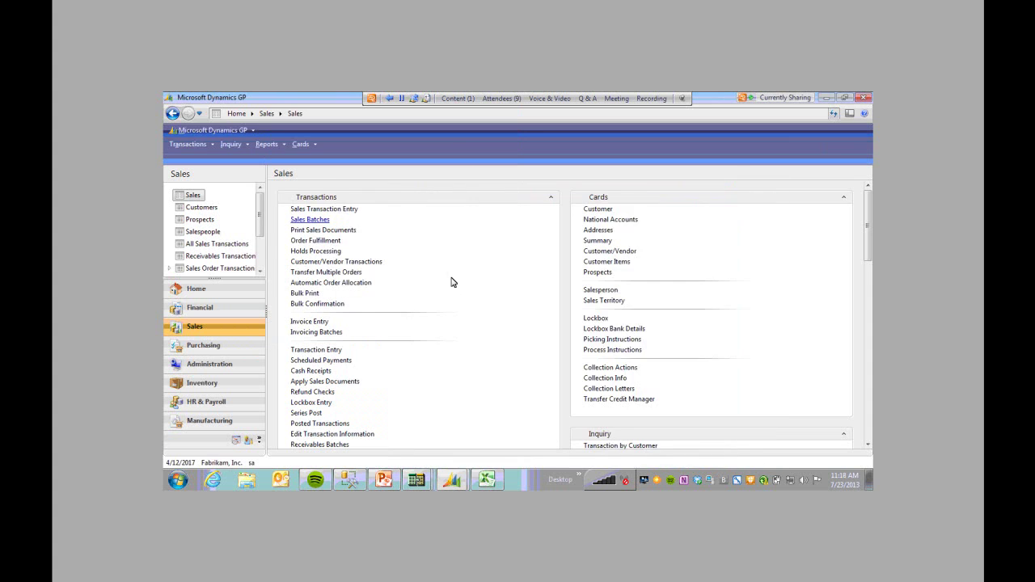
scroll(450, 288, "down", 3)
mouse_move(453, 485)
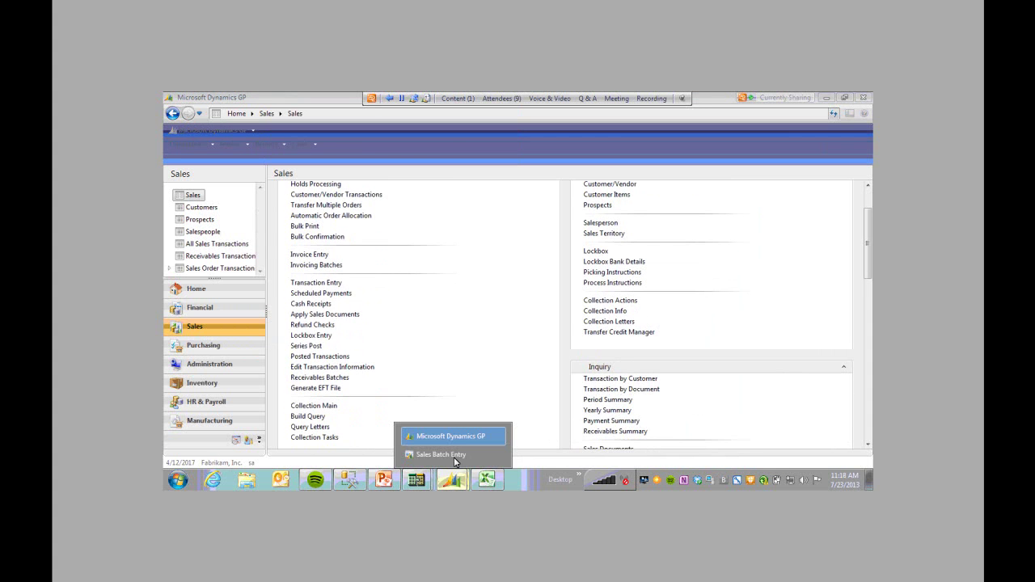
left_click(456, 456)
Step: Inspect the SOPHEADER file's rows for documents 5252 and 5253 dated 7/22/2017, then close Notepad
left_click(431, 455)
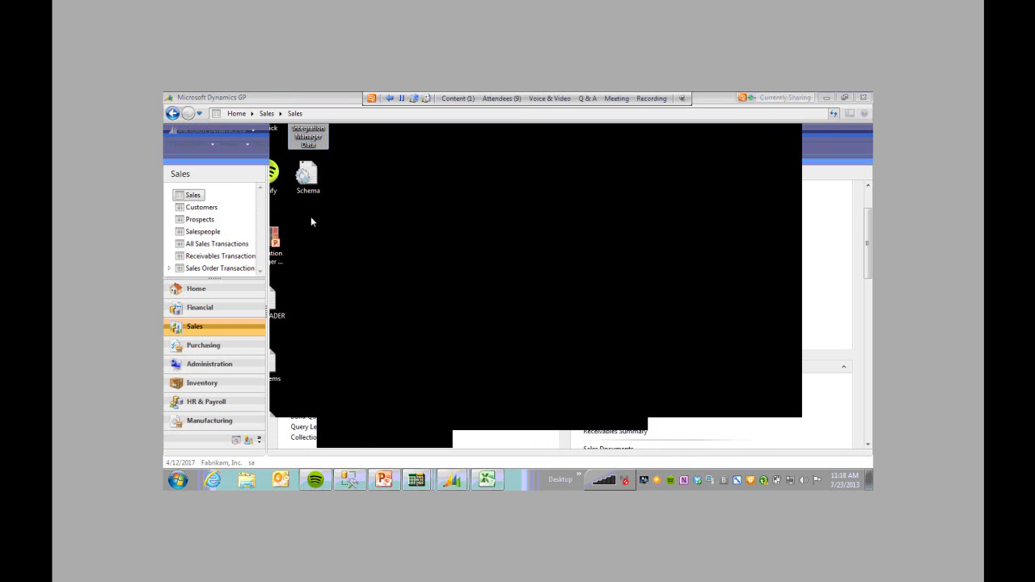
double_click(277, 314)
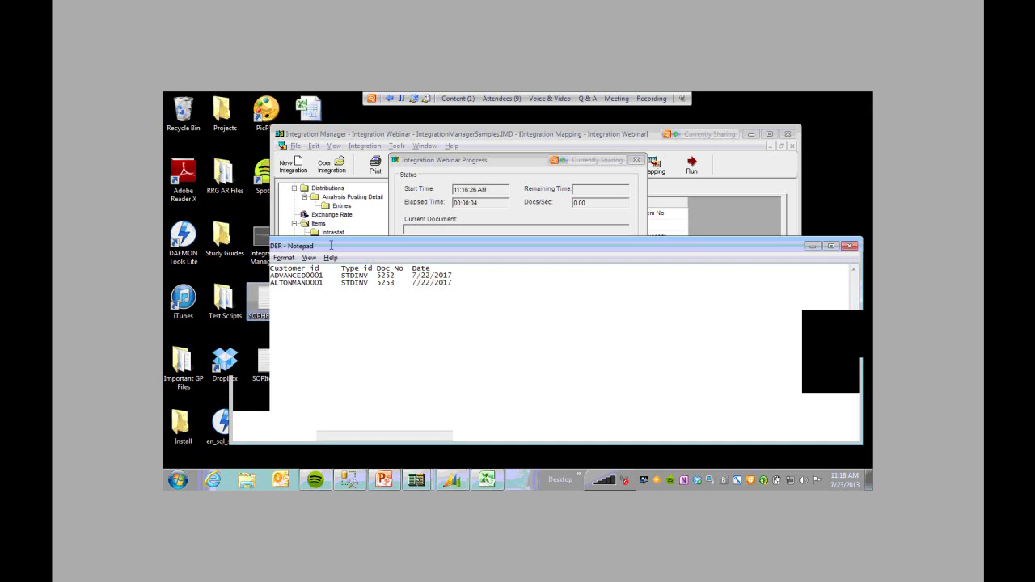
left_click_drag(322, 276, 283, 282)
left_click(272, 276)
left_click(283, 281)
left_click(846, 249)
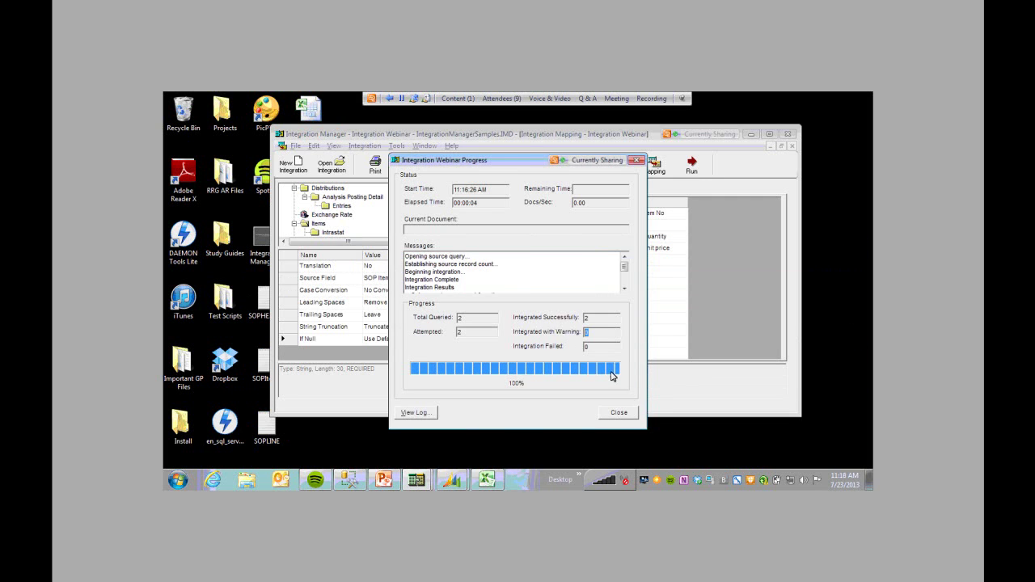
Step: Close progress and mapping, then view SOP Items columns Item No, Quantity, Unit price and Doc No
left_click(624, 416)
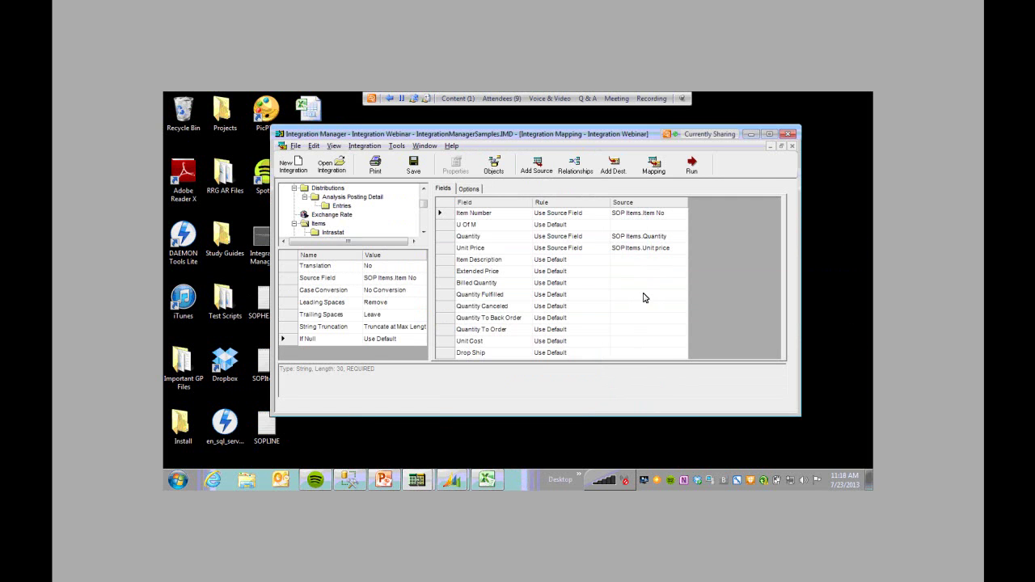
left_click(793, 149)
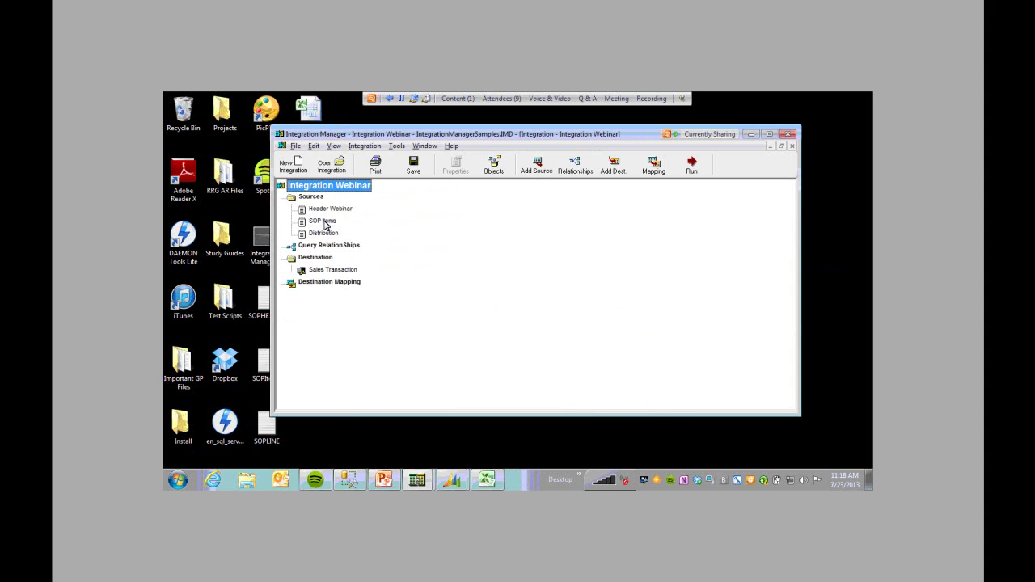
double_click(324, 222)
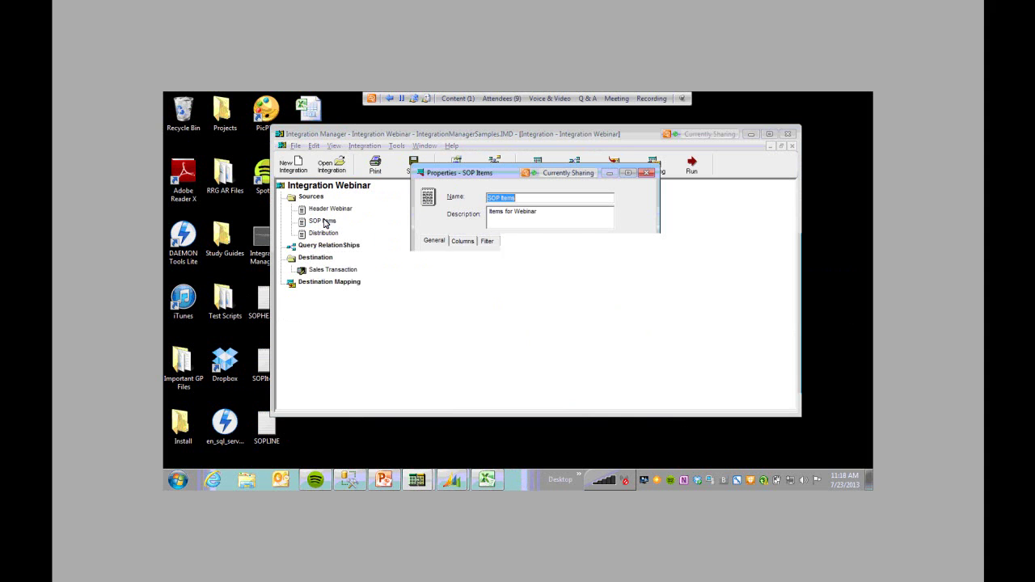
left_click(463, 241)
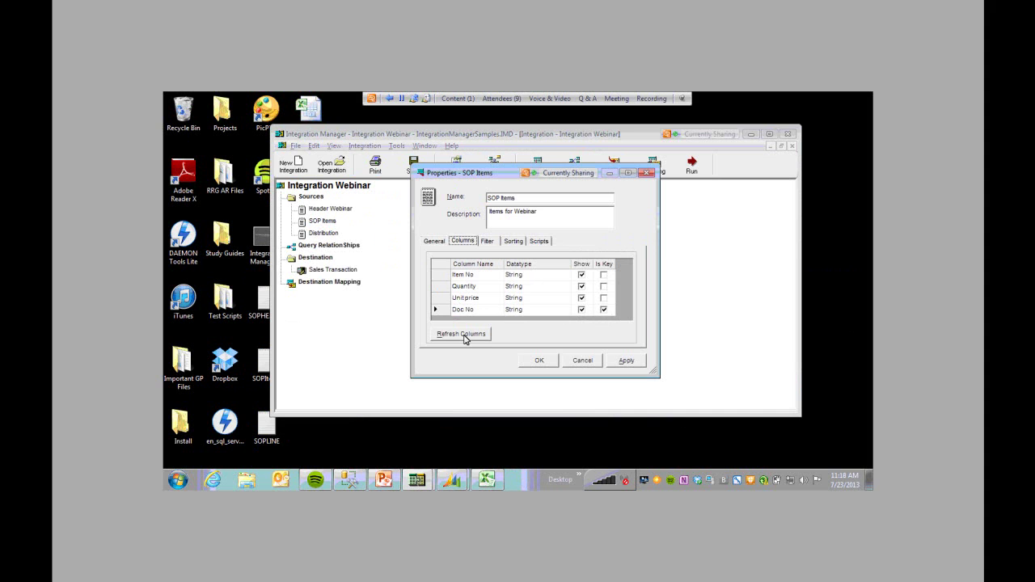